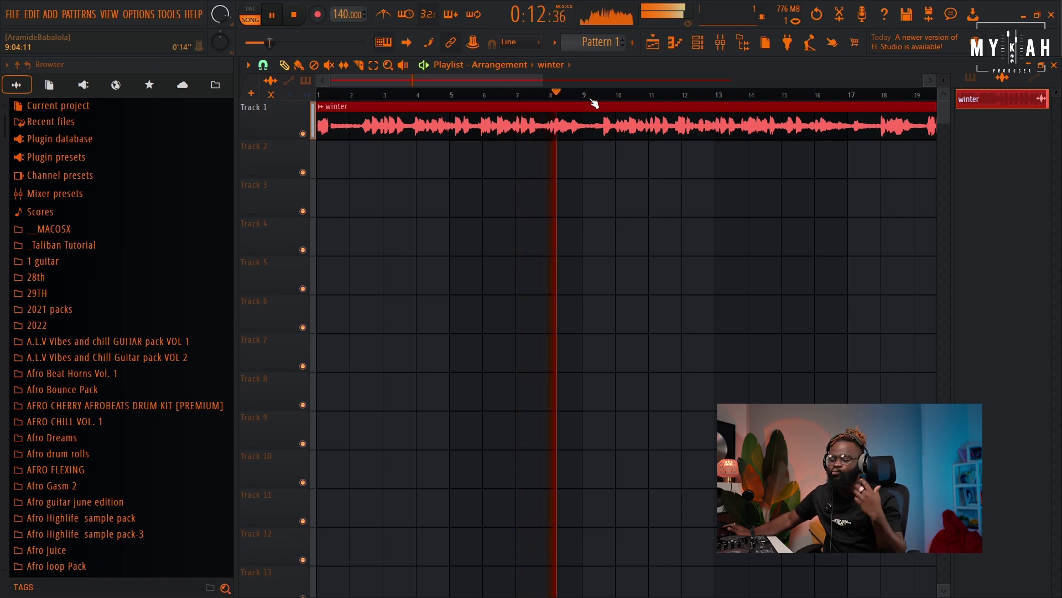
- Trim the opening section off the start of the winter clip and move the clip back to bar 1
key("space")
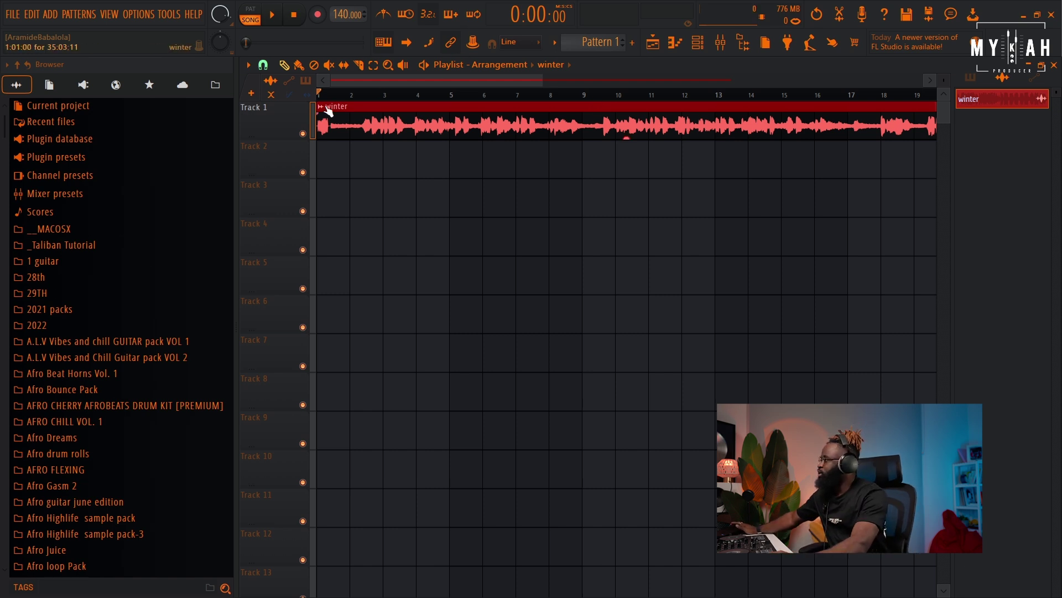
left_click_drag(542, 80, 411, 102)
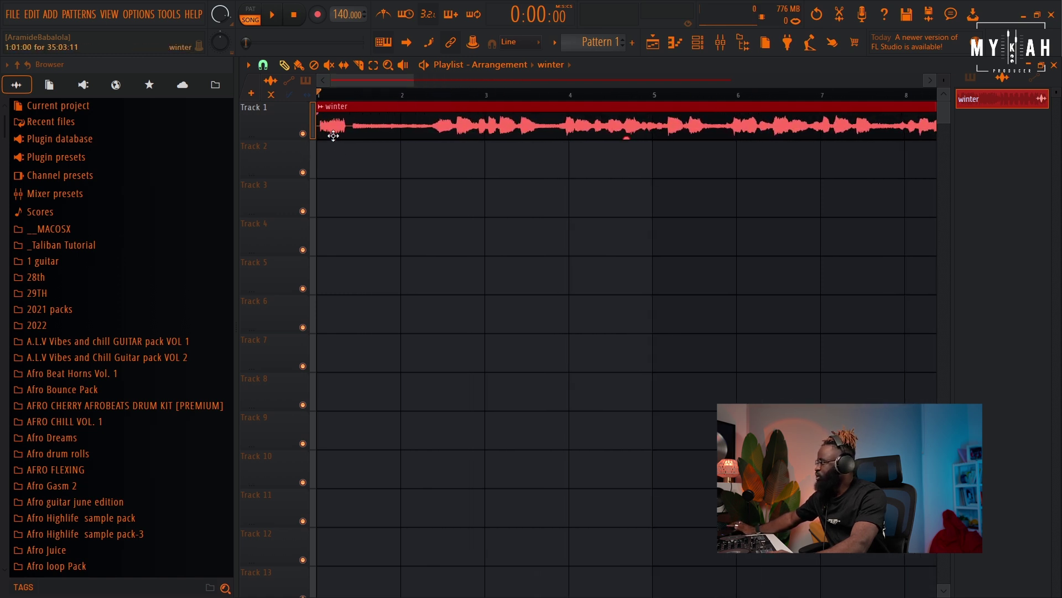
mouse_move(352, 137)
left_mouse_down()
mouse_move(419, 135)
mouse_move(410, 104)
mouse_move(439, 136)
left_mouse_up()
key("space")
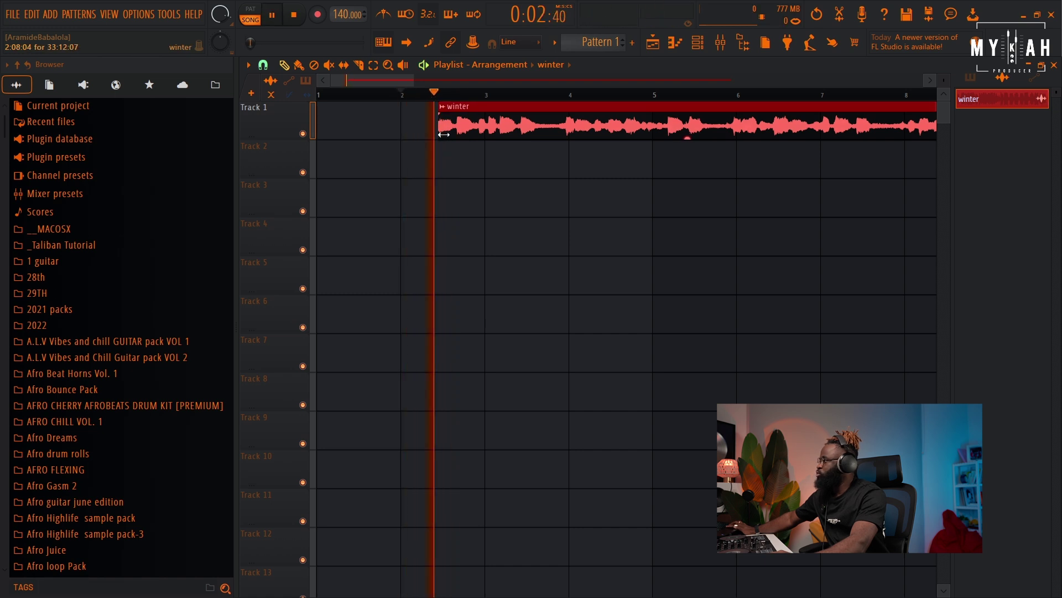
key("space")
key("space")
key("space")
left_click_drag(452, 129, 335, 130)
- Detect the winter clip's tempo in the 75 to 150 BPM range, accept it for the project and set the project tempo to 70 BPM
left_click(324, 110)
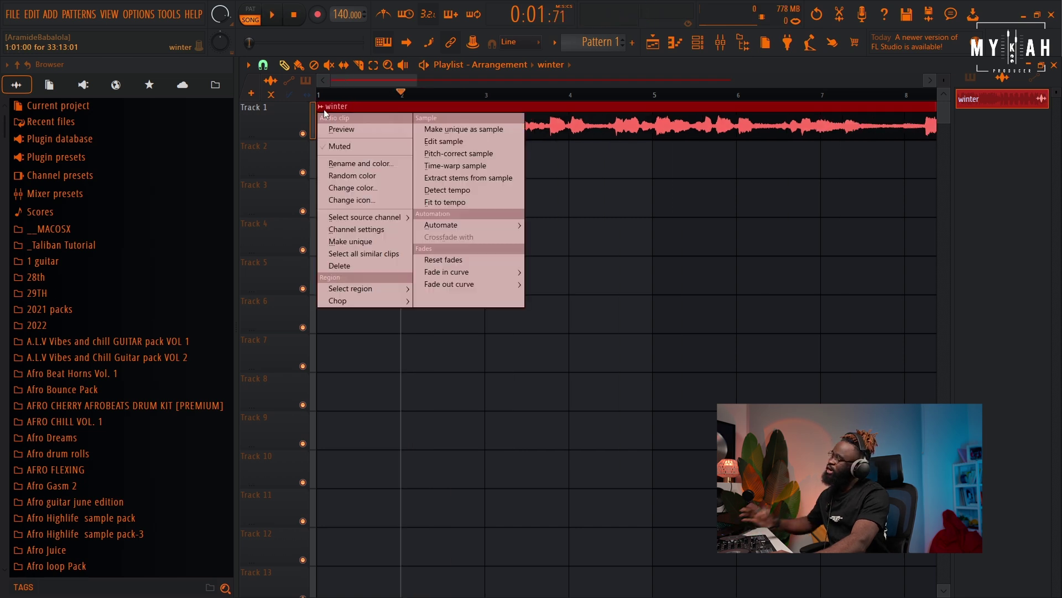
left_click(472, 191)
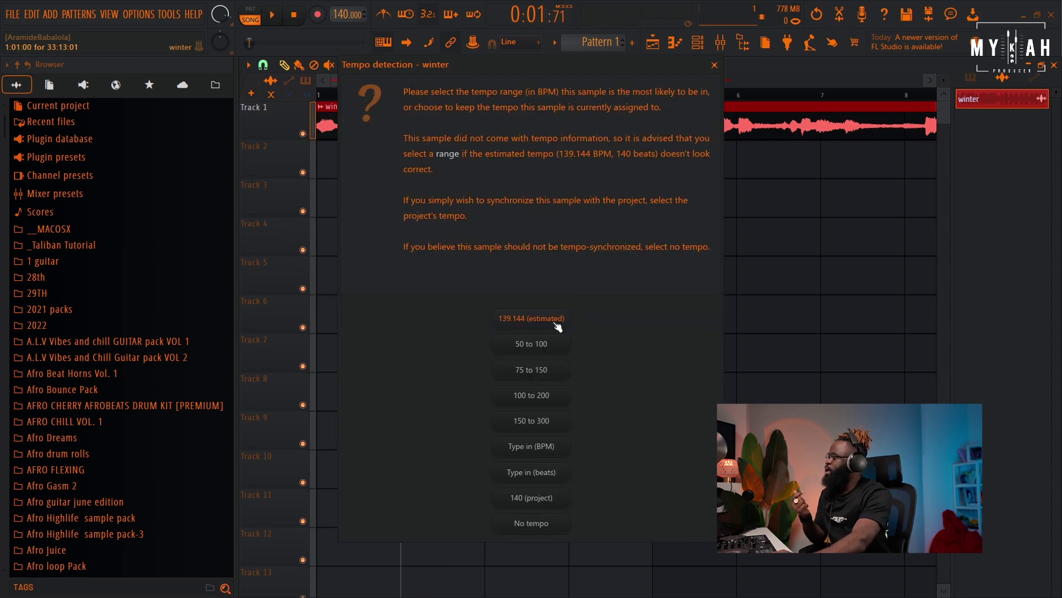
left_click(543, 369)
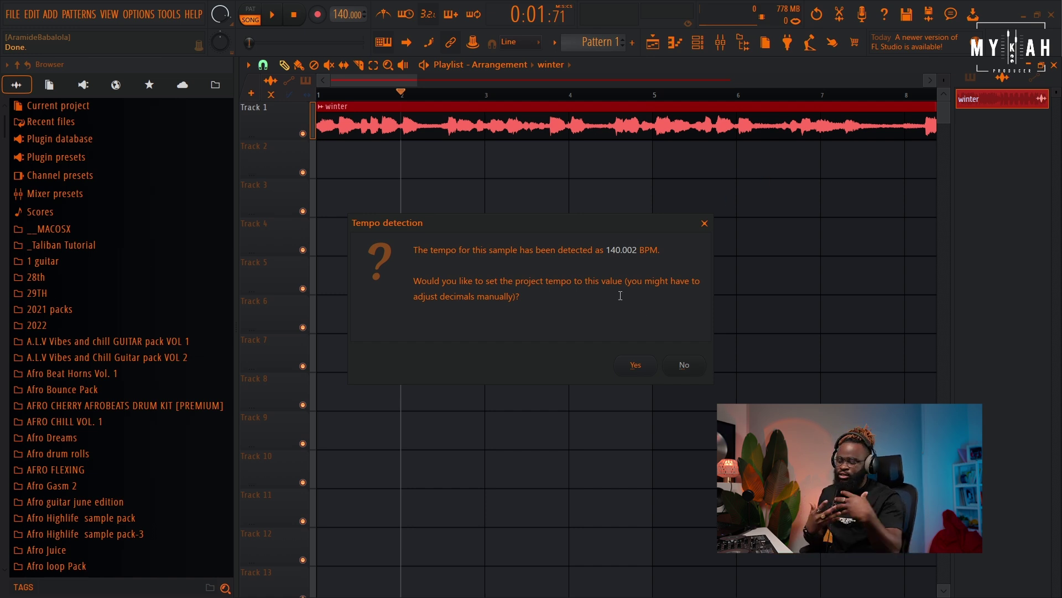
key("Return")
key("space")
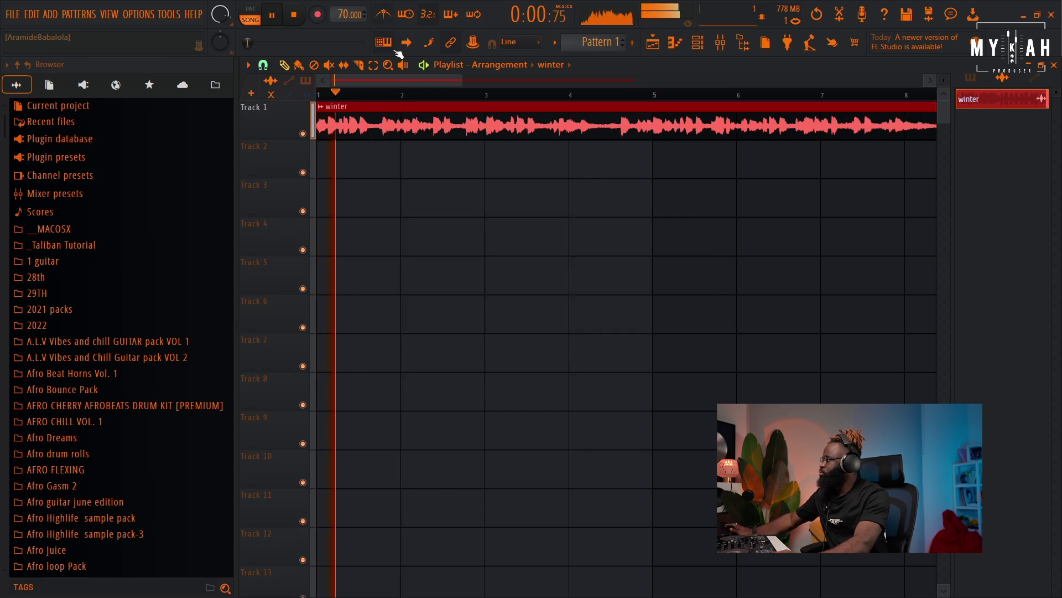
- Slice the winter clip at bar 17 and delete the leftover piece after it
left_click_drag(460, 83, 708, 83)
left_click(359, 65)
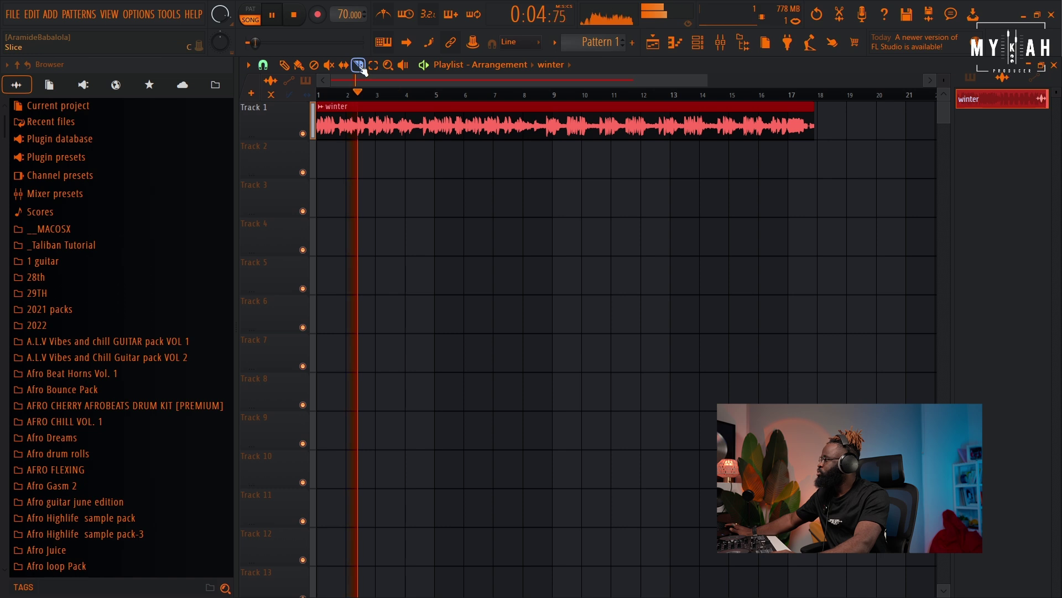
left_click(789, 121)
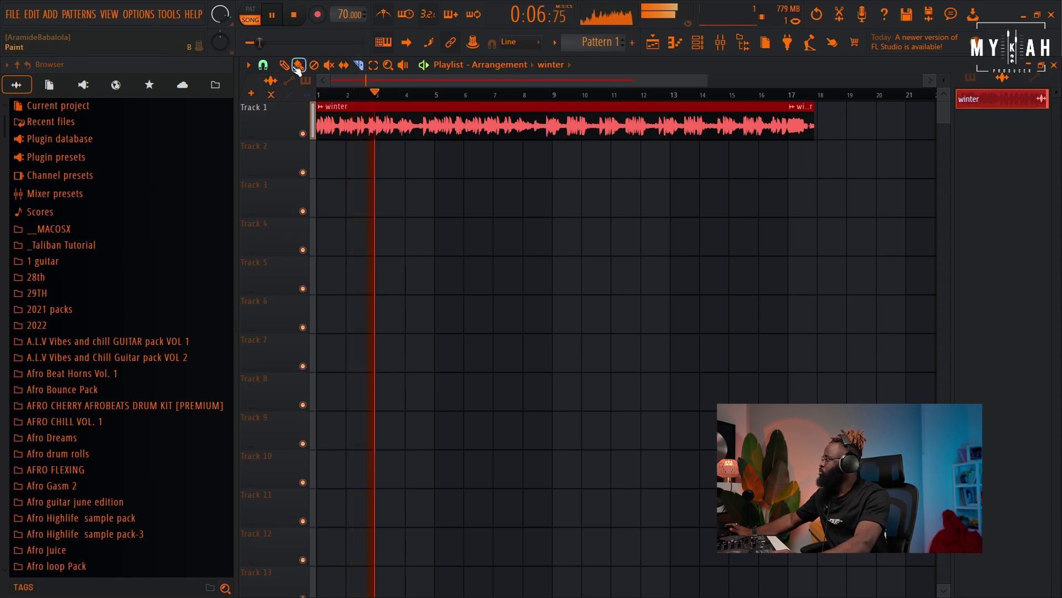
right_click(802, 133)
key("space")
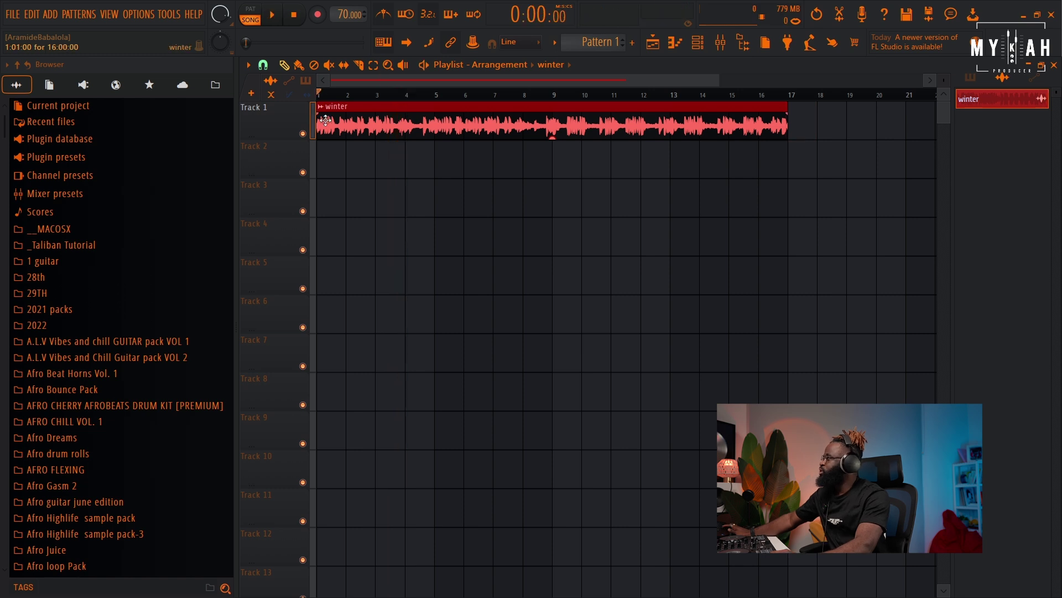
- Extract only the instruments and vocals stems from the winter clip, muting the source track and grouping the playlist tracks
left_click(320, 108)
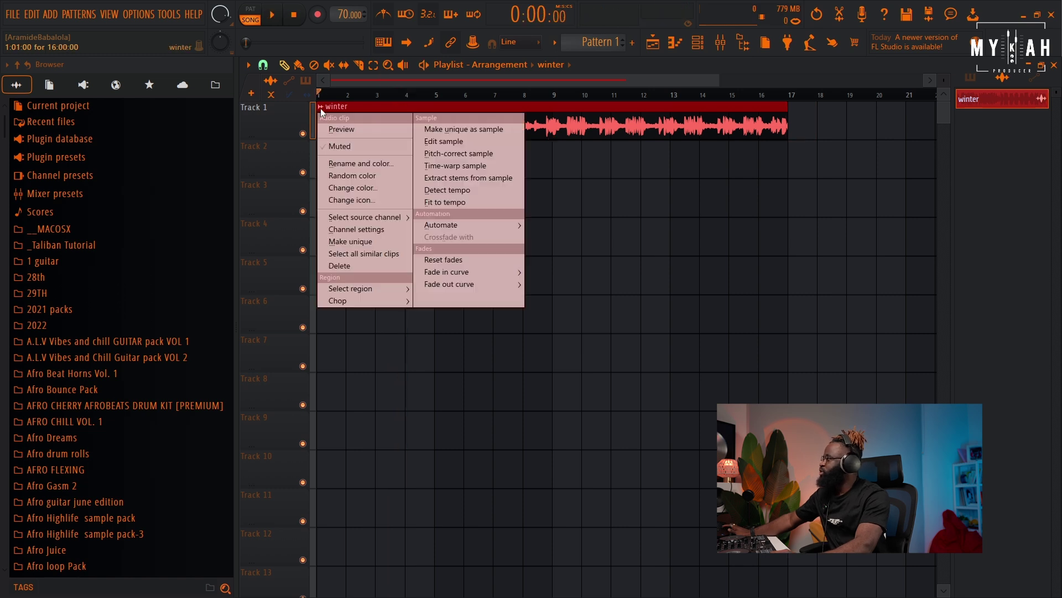
left_click(455, 178)
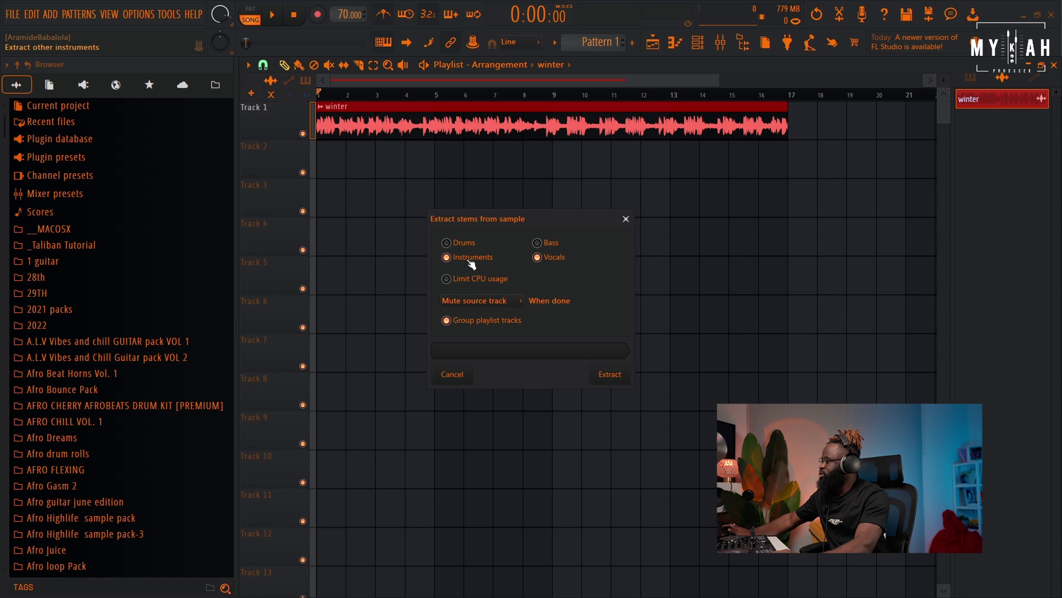
left_click(609, 374)
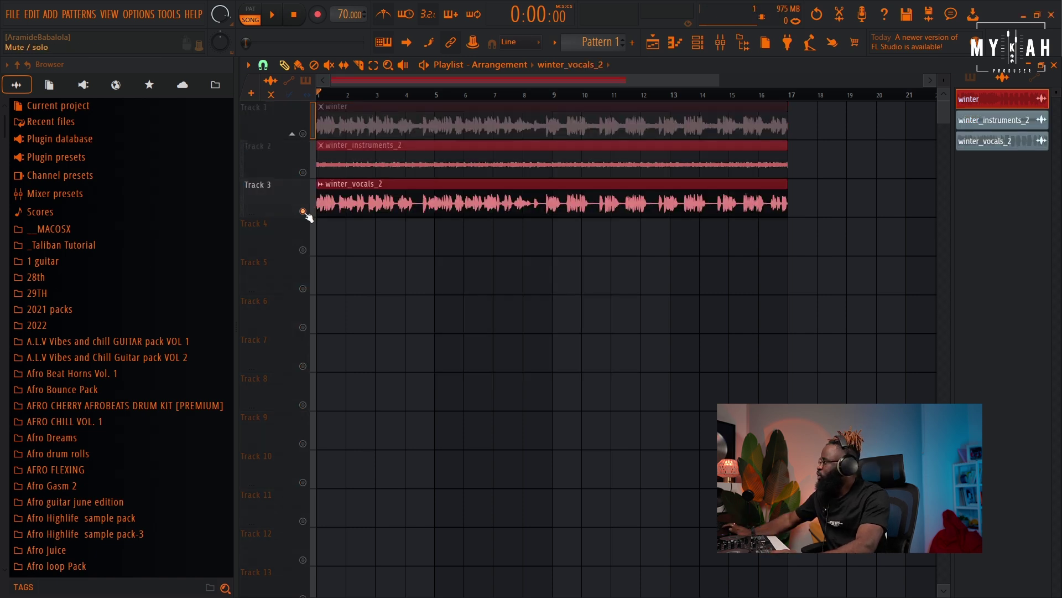
- Audition the extracted vocals stem and the instruments stem, each soloed in turn
right_click(303, 210)
key("space")
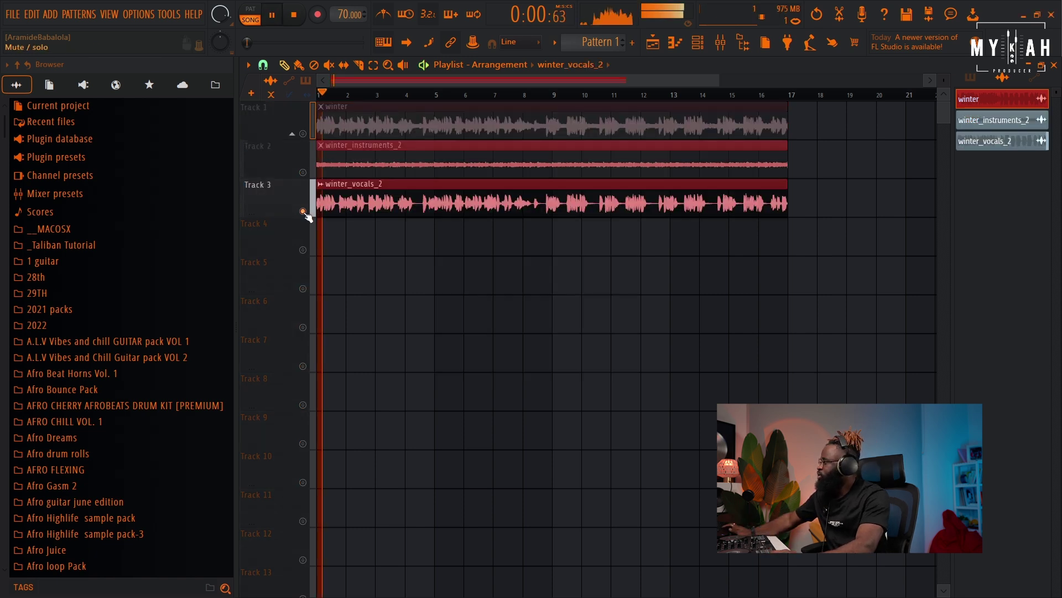
right_click(303, 172)
key("space")
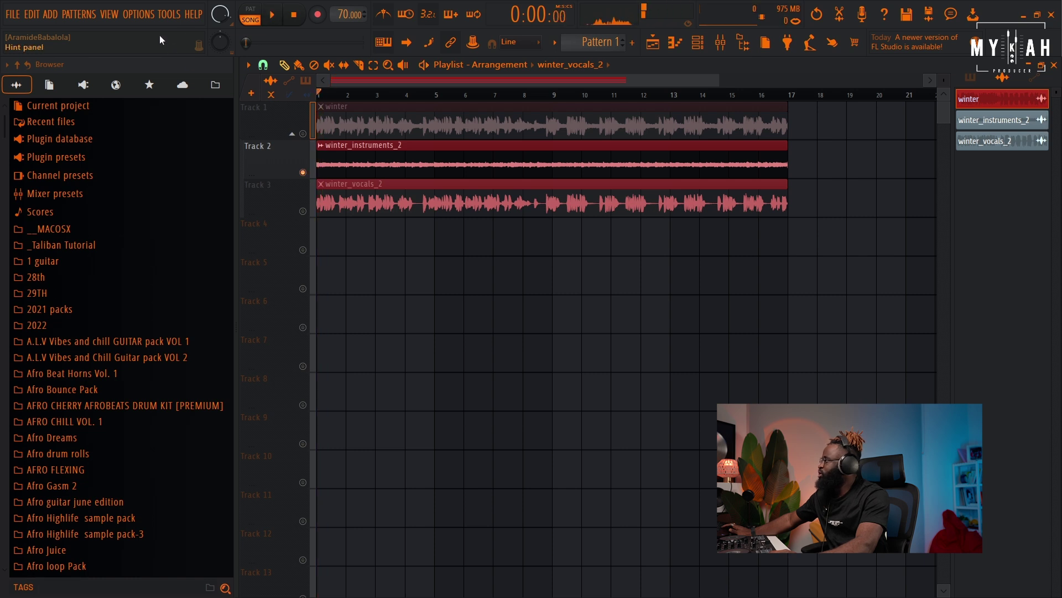
- Run the macro that switches all audio clips to stretch mode and confirm the change
left_click(149, 21)
mouse_move(162, 19)
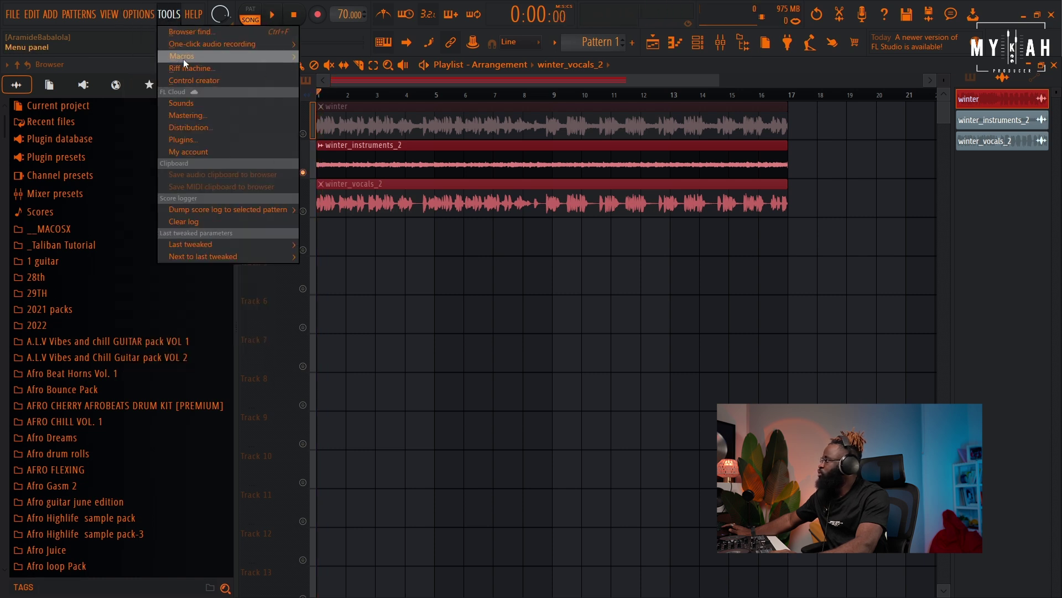
mouse_move(184, 59)
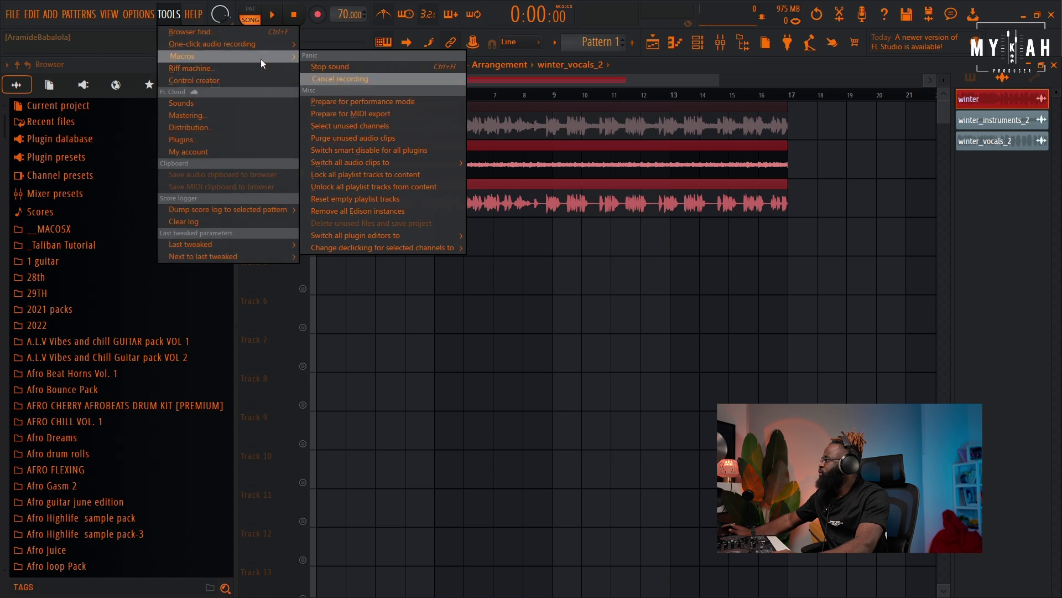
mouse_move(387, 162)
left_click(490, 185)
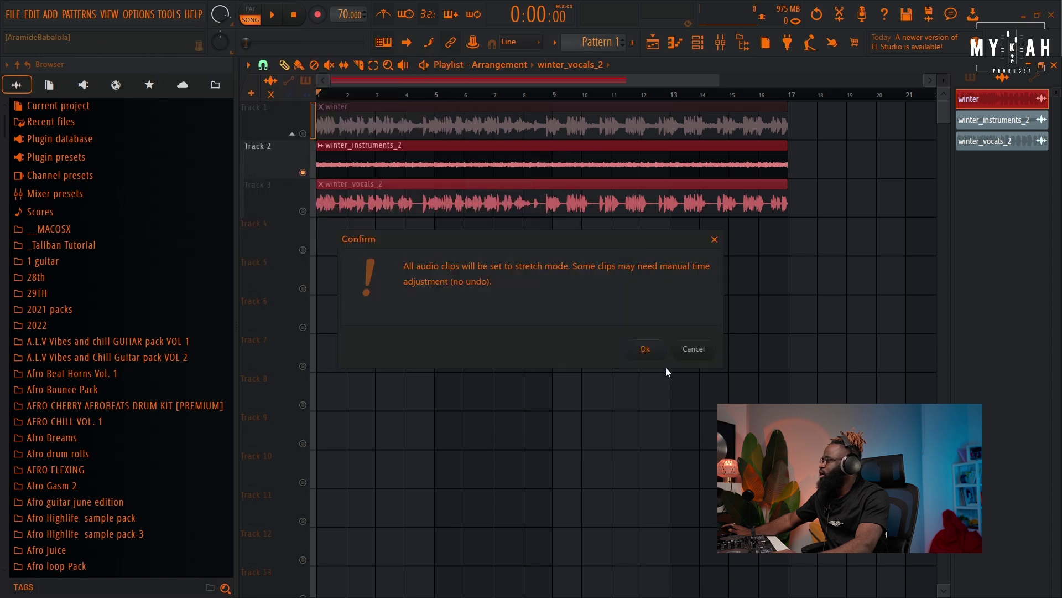
left_click(645, 349)
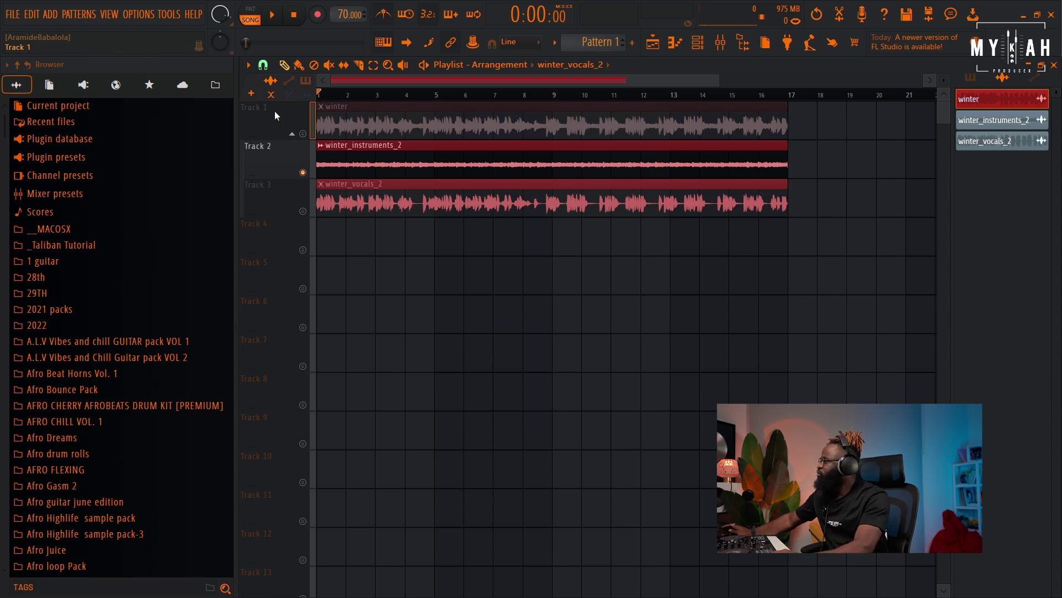
- Switch to Audimee's Convert vocals page and review the Rhea voice, the winter_vocals input and the conversion settings
left_click(318, 209)
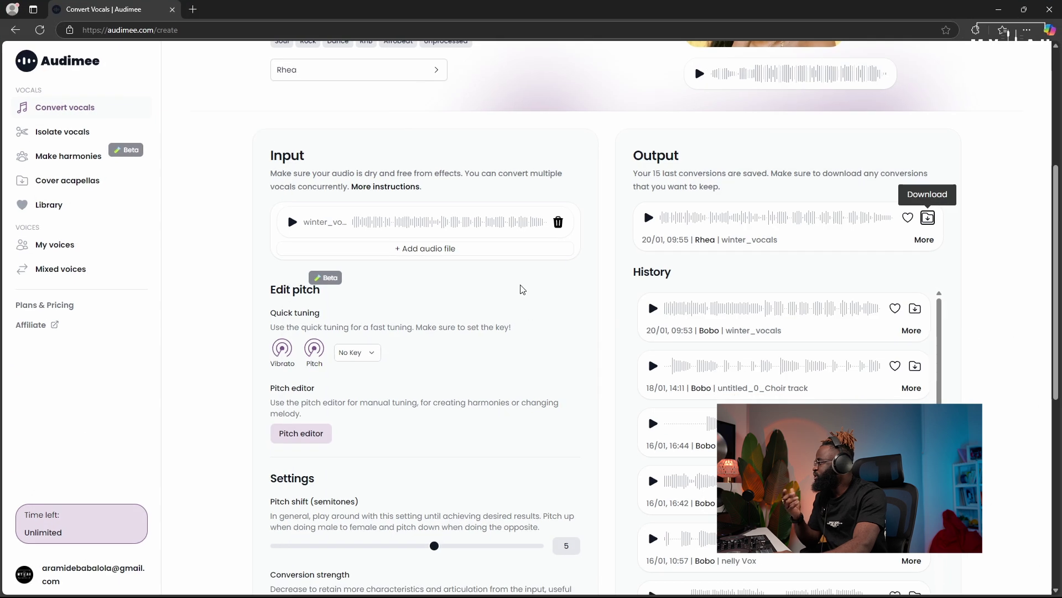
scroll(396, 292, "up", 5)
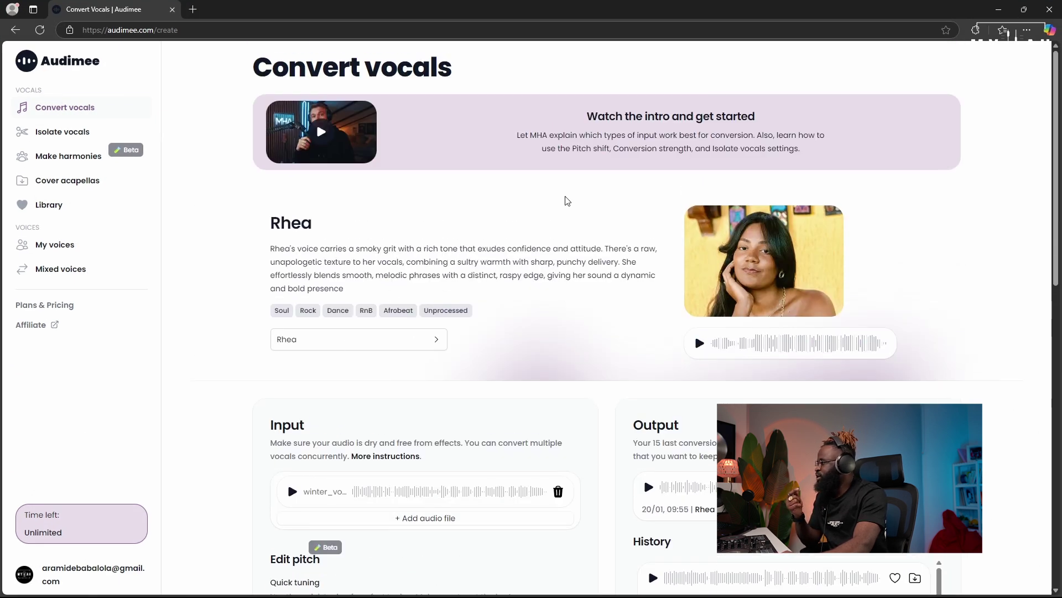
scroll(567, 201, "down", 9)
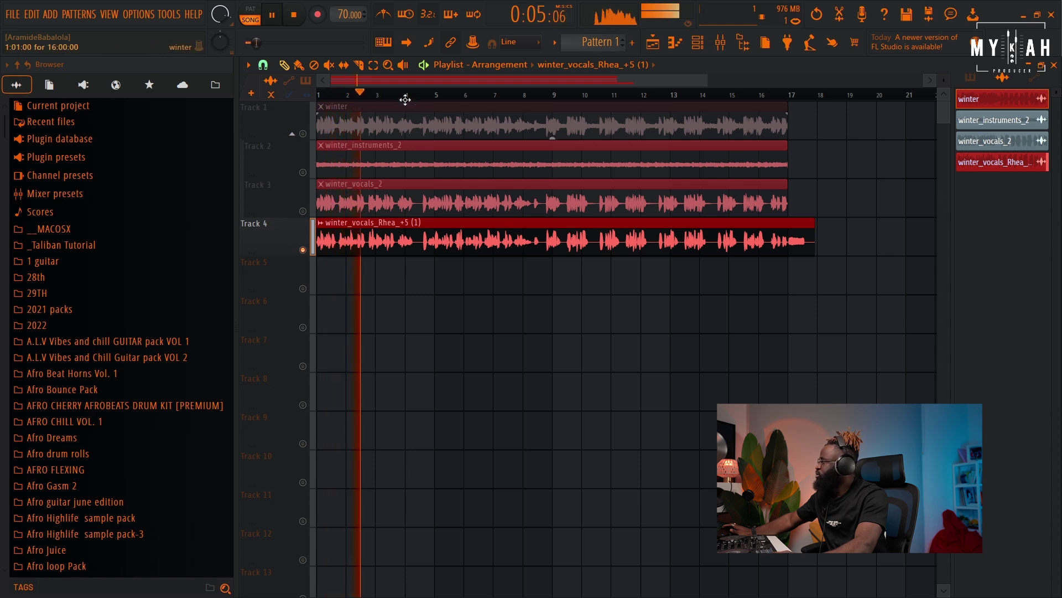
- Slice the winter_vocals_Rhea_+5 (1) clip on Track 4 at bar 17 and delete the leftover piece
key("space")
left_click_drag(788, 222, 789, 283)
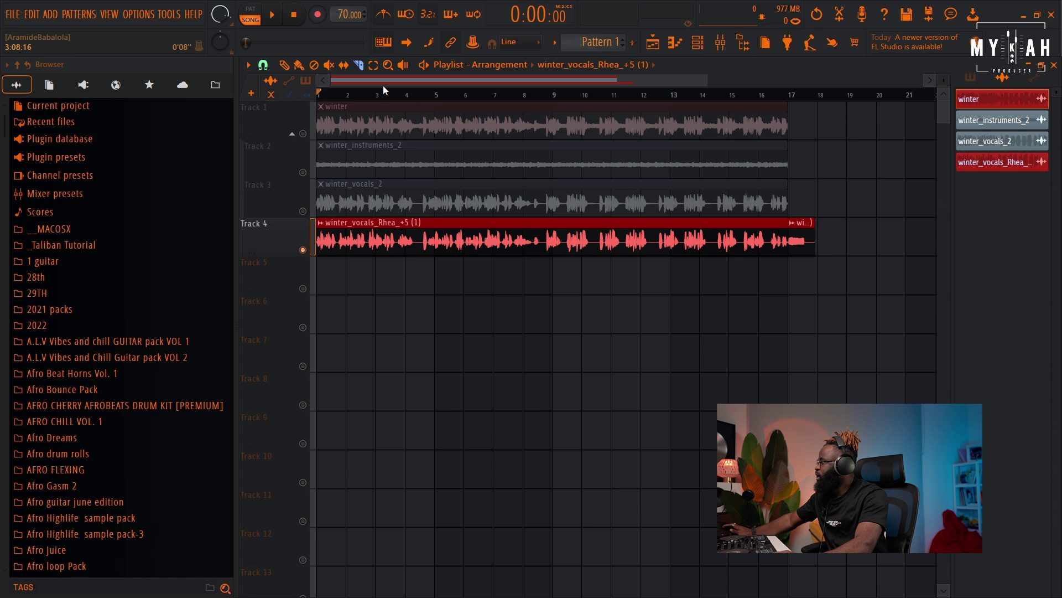
right_click(795, 226)
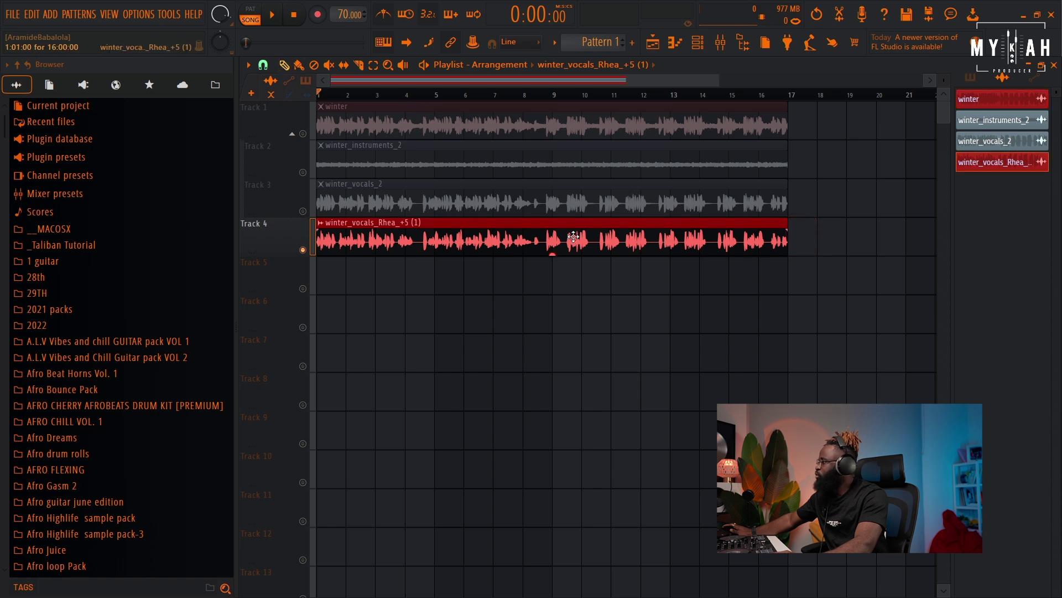
- Change the time-stretching mode of the winter_vocals_Rhea_+5 (1) clip and set the project tempo to 95 BPM
double_click(574, 237)
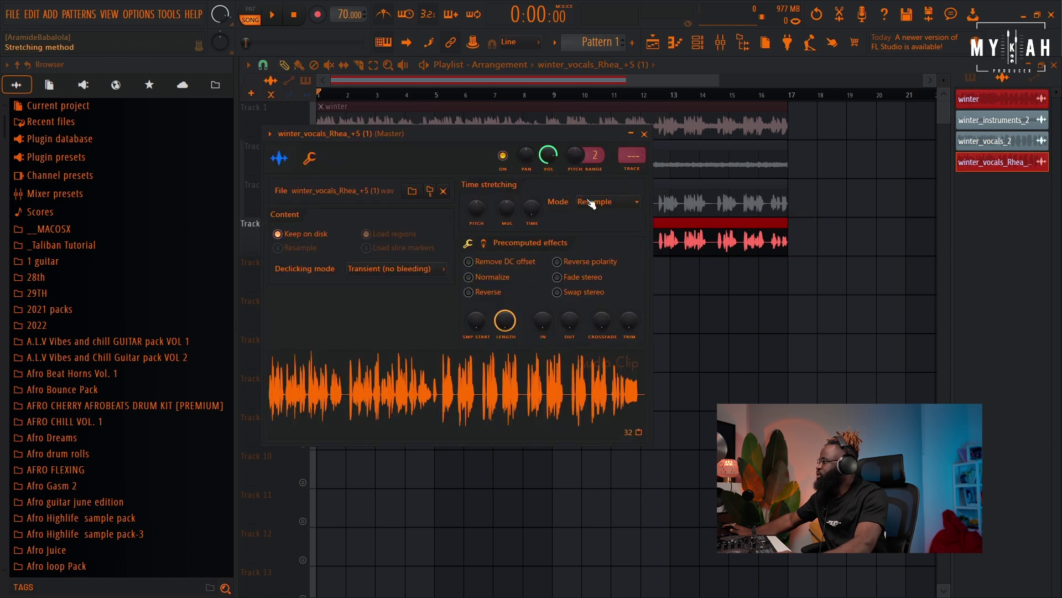
left_click(592, 203)
left_click(592, 238)
left_click(740, 338)
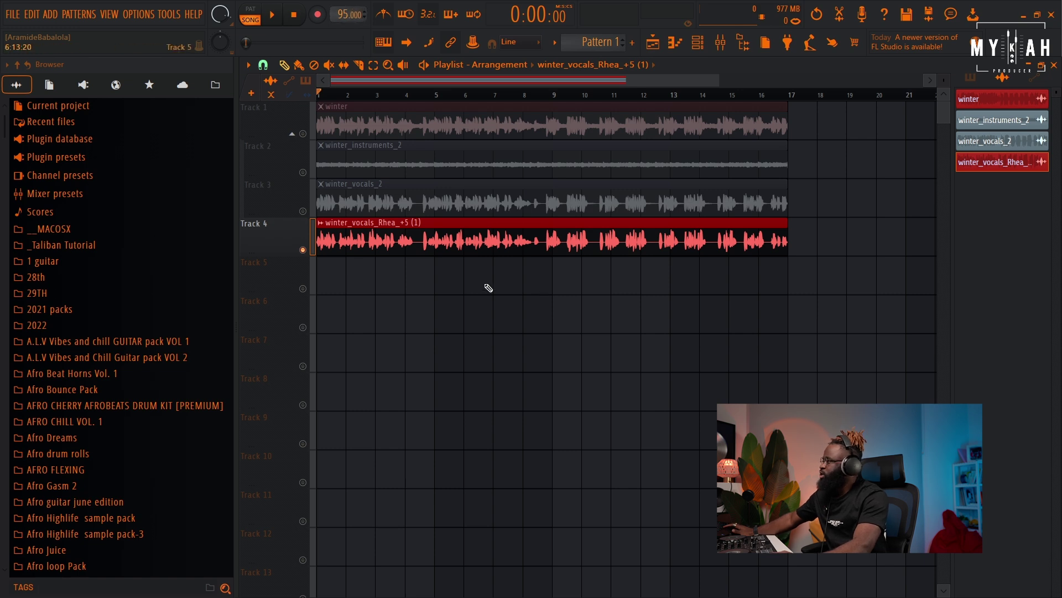
- Trim a sliver off the start of the converted Rhea vocal clip, nudge the clip back to bar 1 and play it
key("space")
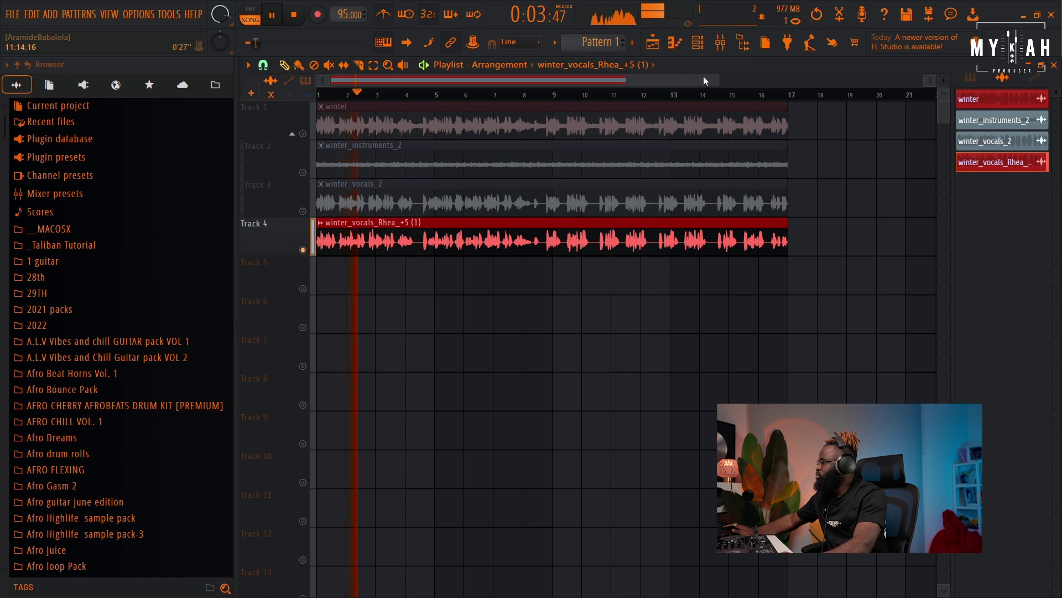
left_click_drag(721, 78, 355, 101)
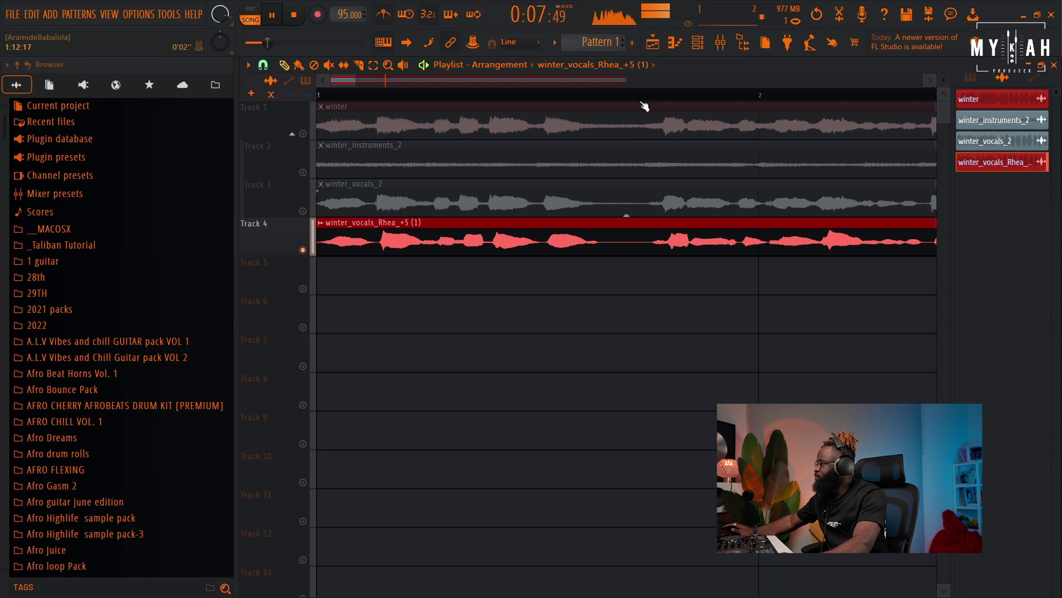
key("space")
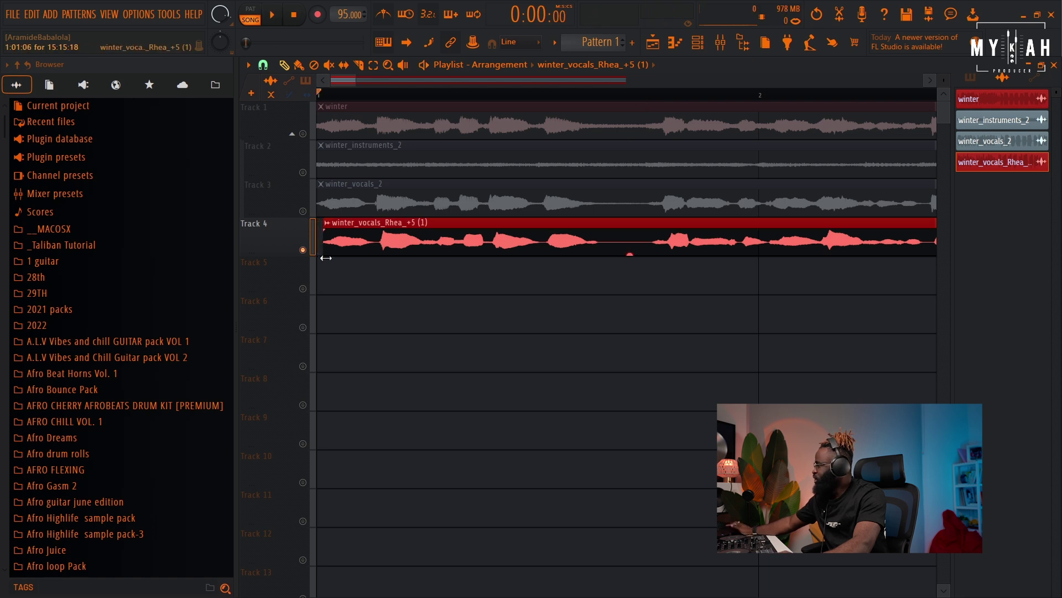
left_click_drag(367, 250, 359, 250)
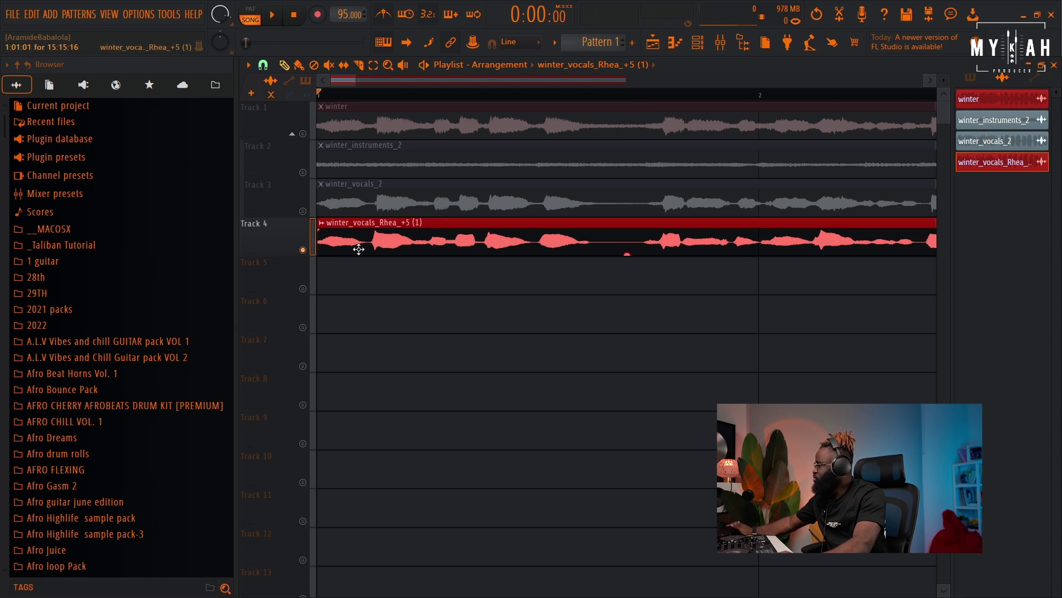
key("space")
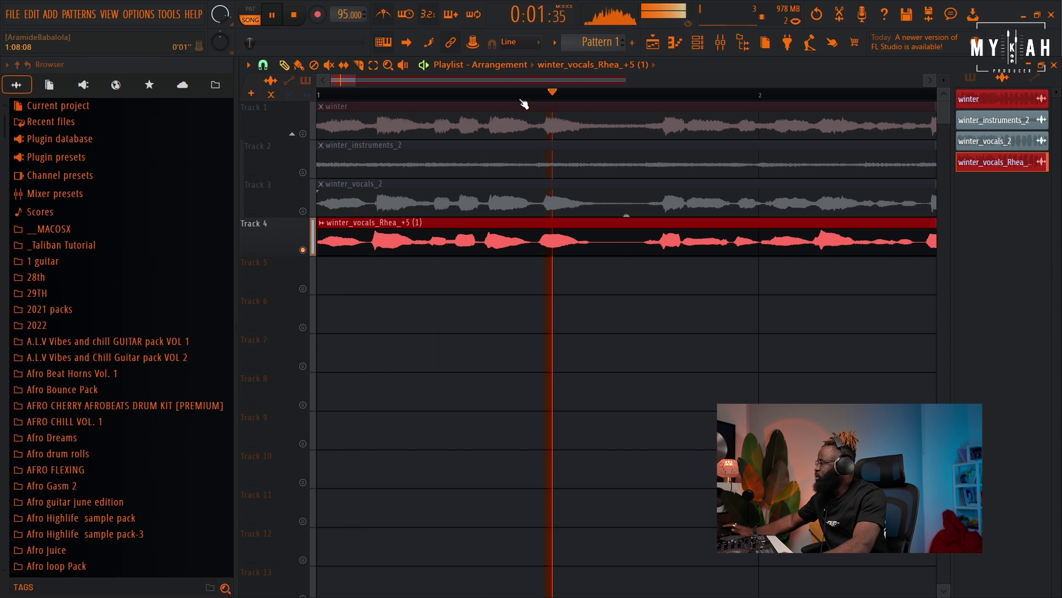
- Extend the end of the Rhea vocal clip to about bar 20, slice it at bar 17 and delete the excess
scroll(524, 104, "down", 2)
scroll(524, 105, "down", 6)
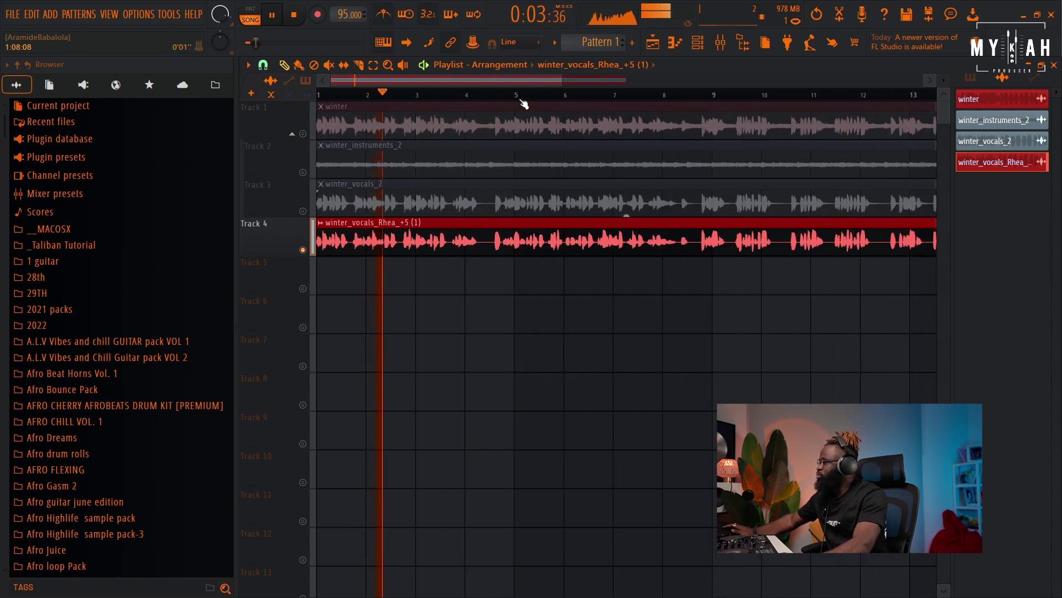
left_click_drag(725, 238, 801, 238)
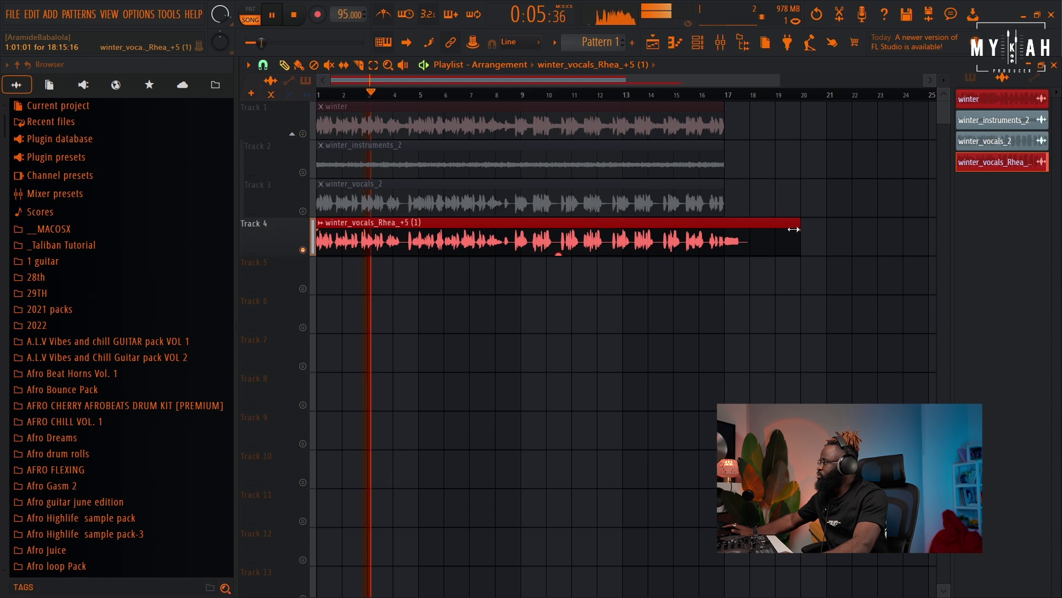
key("c")
left_click(726, 238)
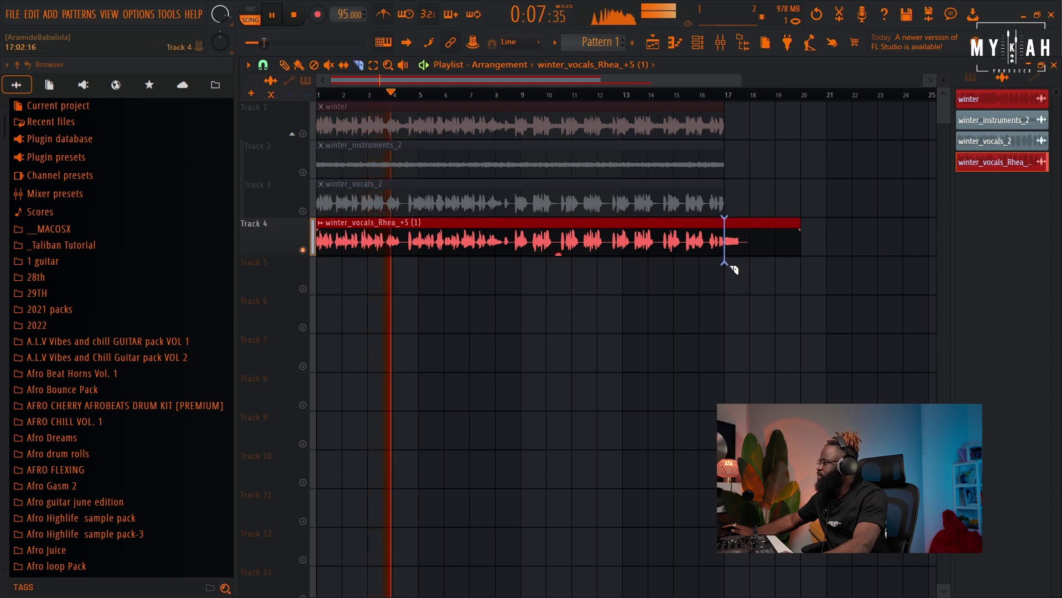
right_click(786, 239)
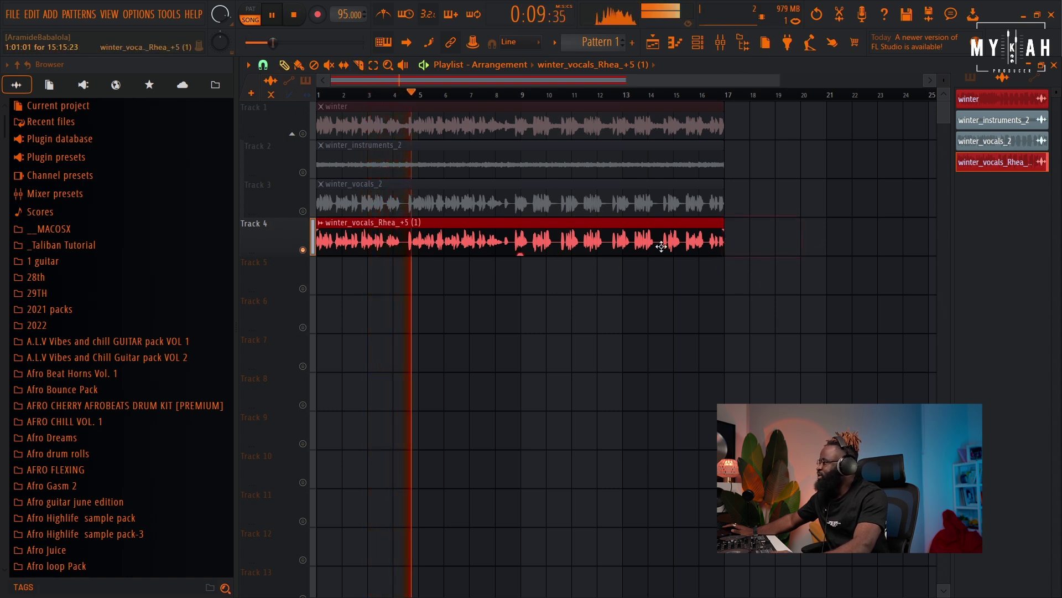
- Route the Rhea vocal clip to mixer track 1, load the LEAD BUS track preset onto it and play the vocal
key("space")
double_click(387, 238)
left_click(635, 166)
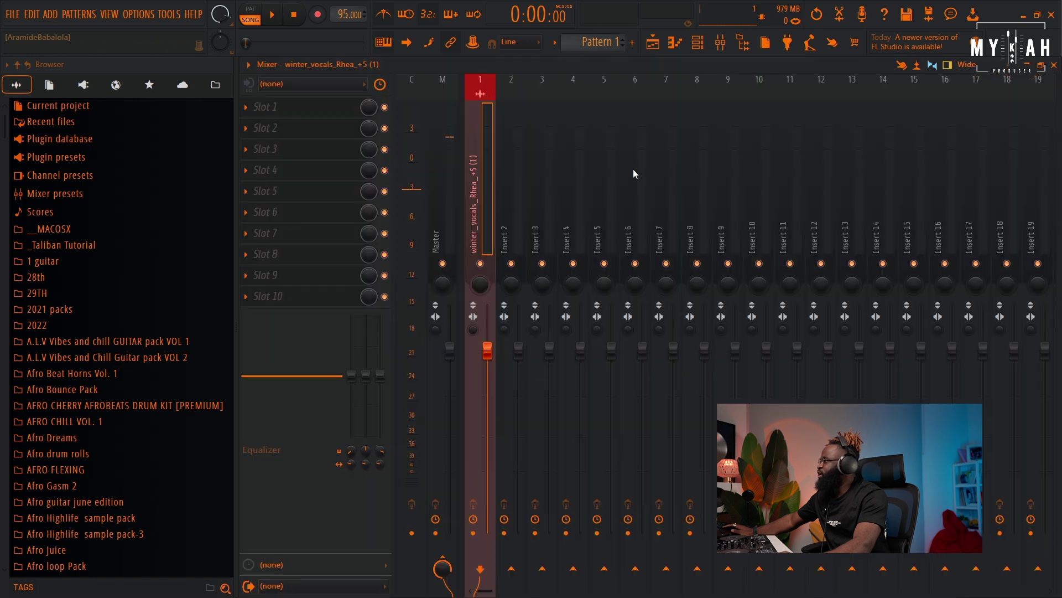
left_click(249, 65)
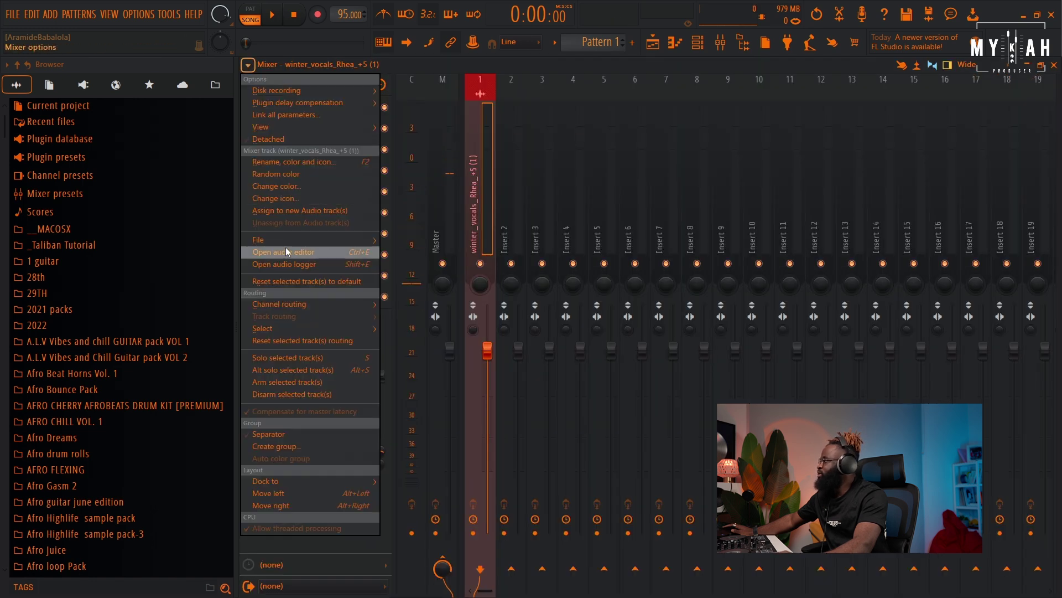
mouse_move(288, 246)
left_click(408, 174)
key("space")
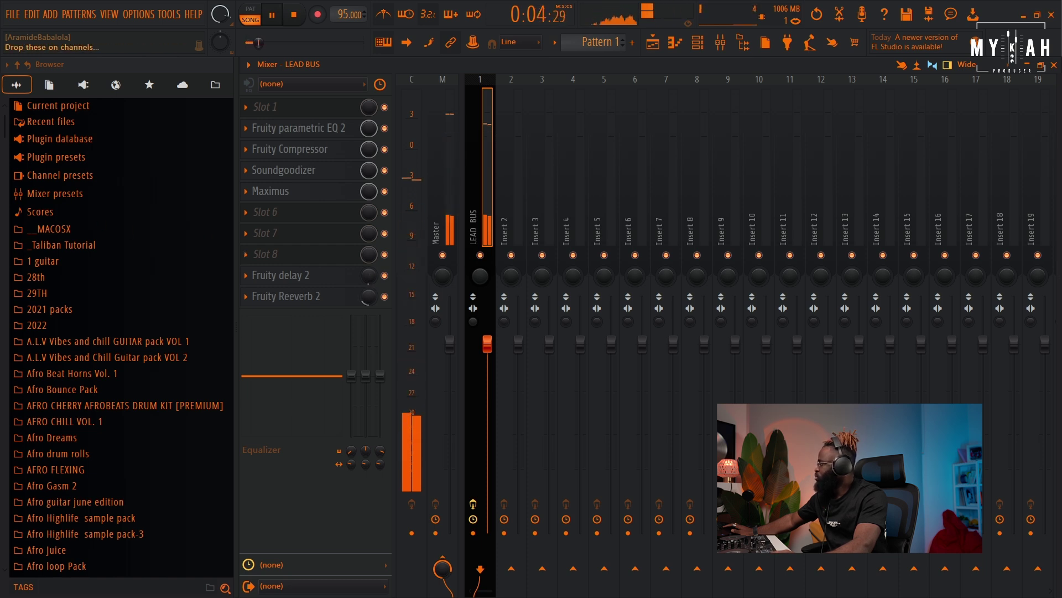
- Replace the Sampler channel in the Unsorted channel group with the SKY_Keys instrument
key("F5")
key("space")
left_click(702, 49)
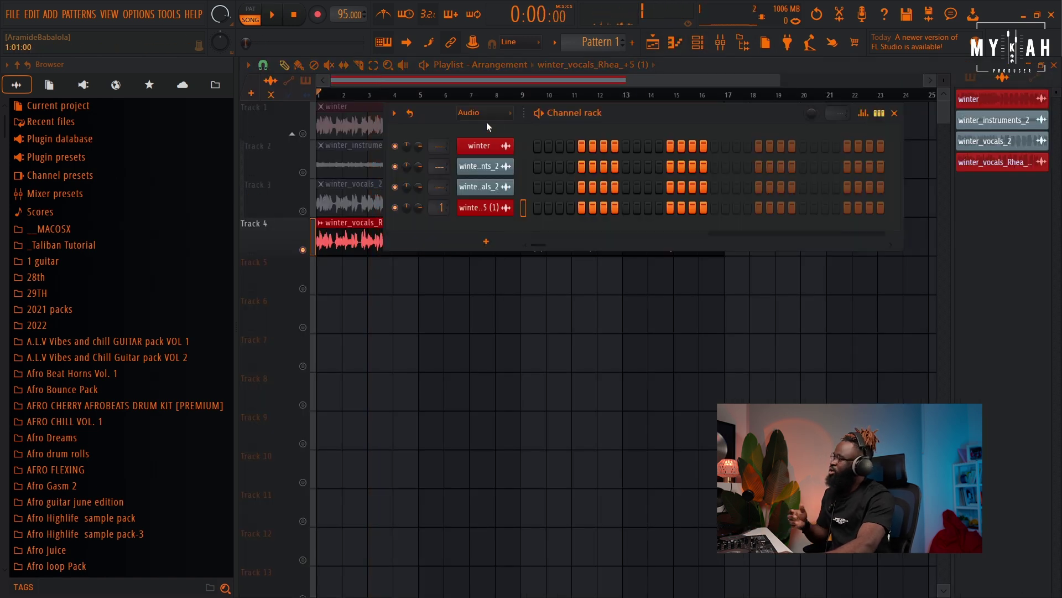
left_click(490, 157)
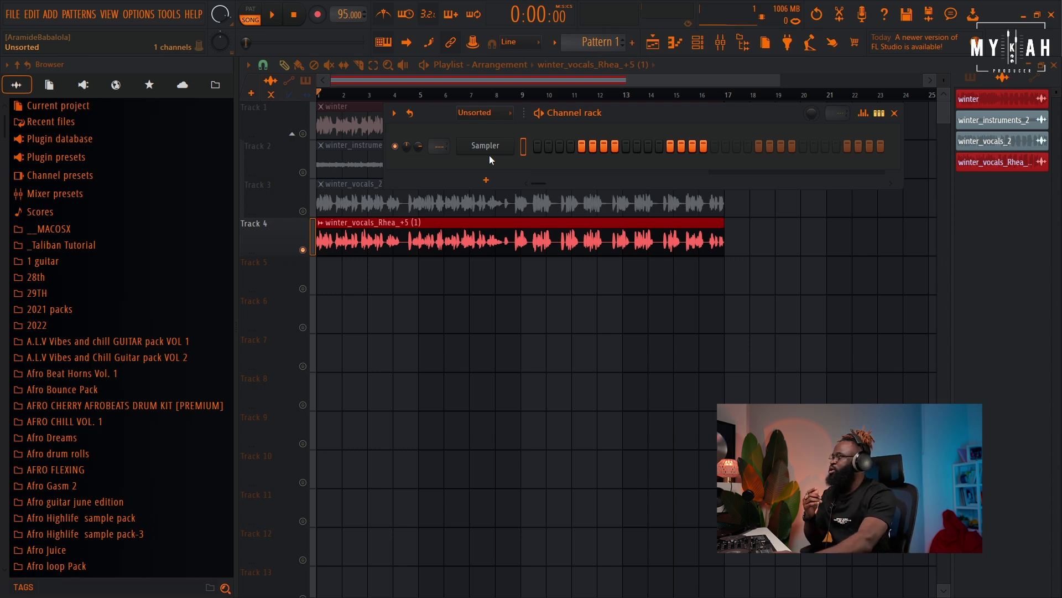
right_click(483, 146)
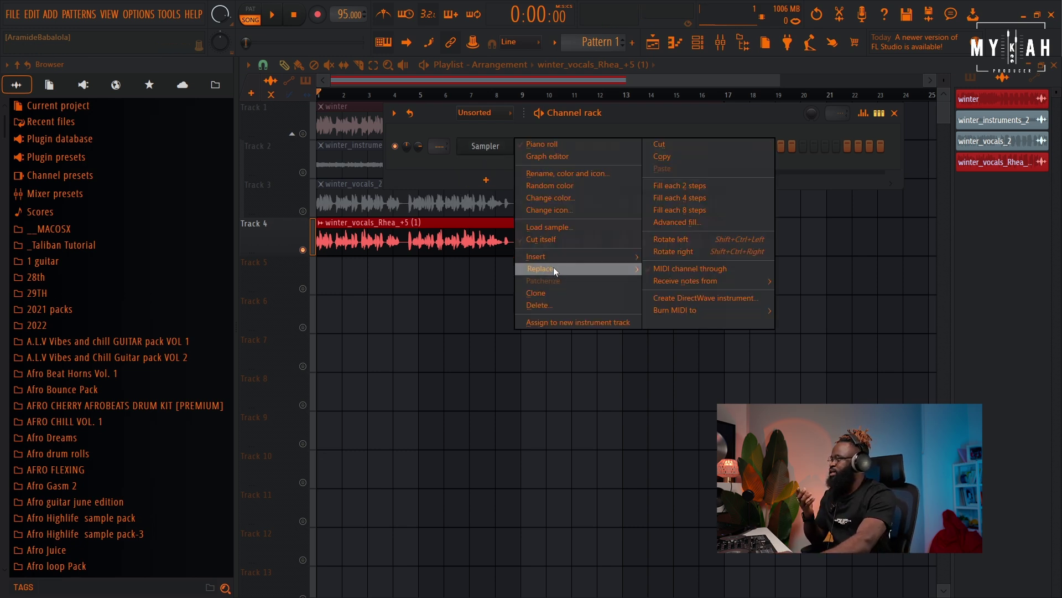
left_click(656, 148)
key("space")
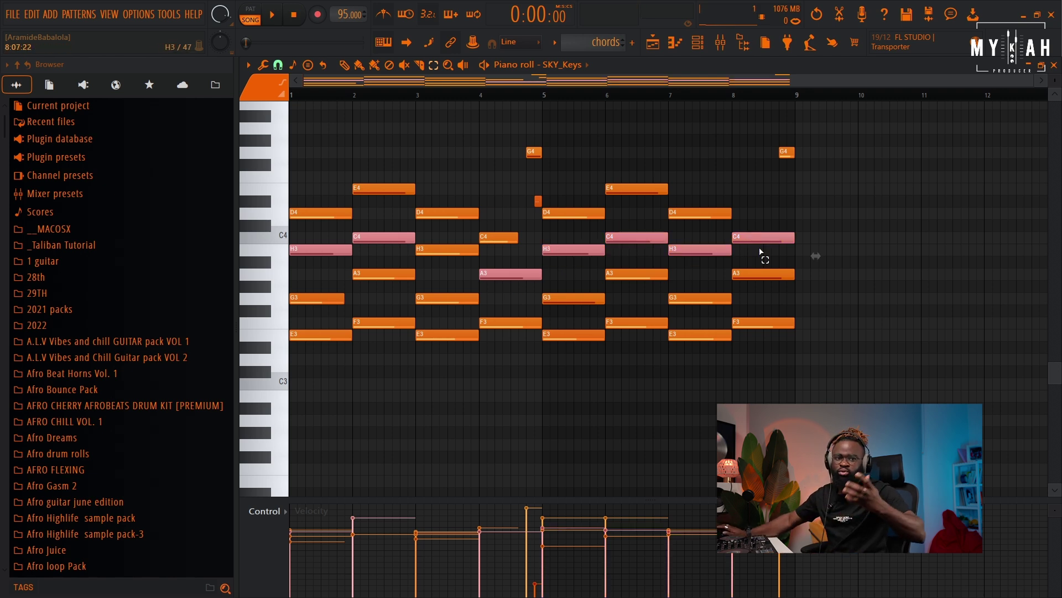
- Raise the selected middle notes of the SKY_Keys chords by one octave and play them from the start
key("ctrl+Up")
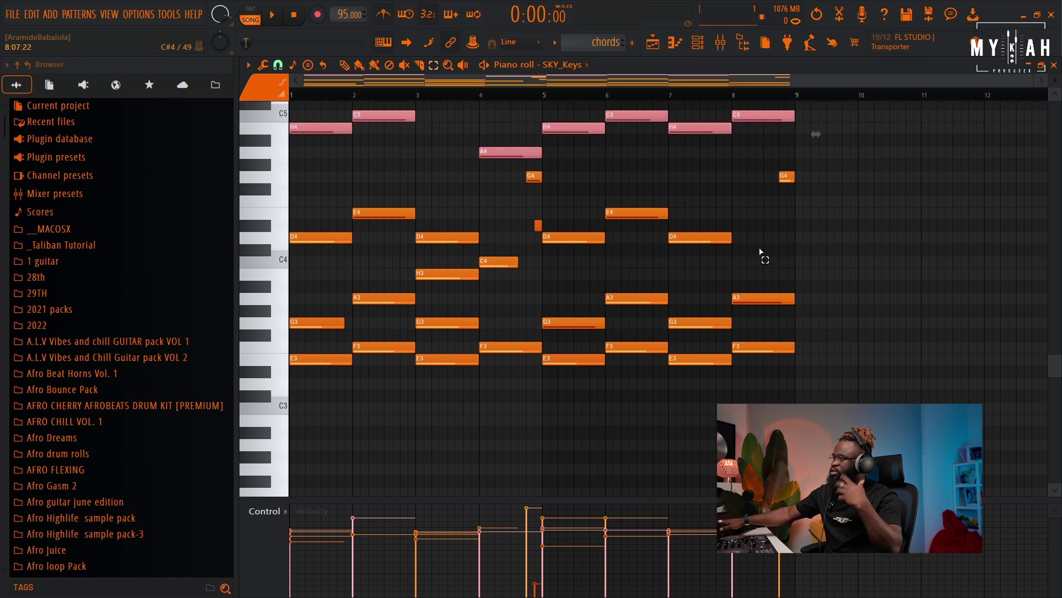
key("space")
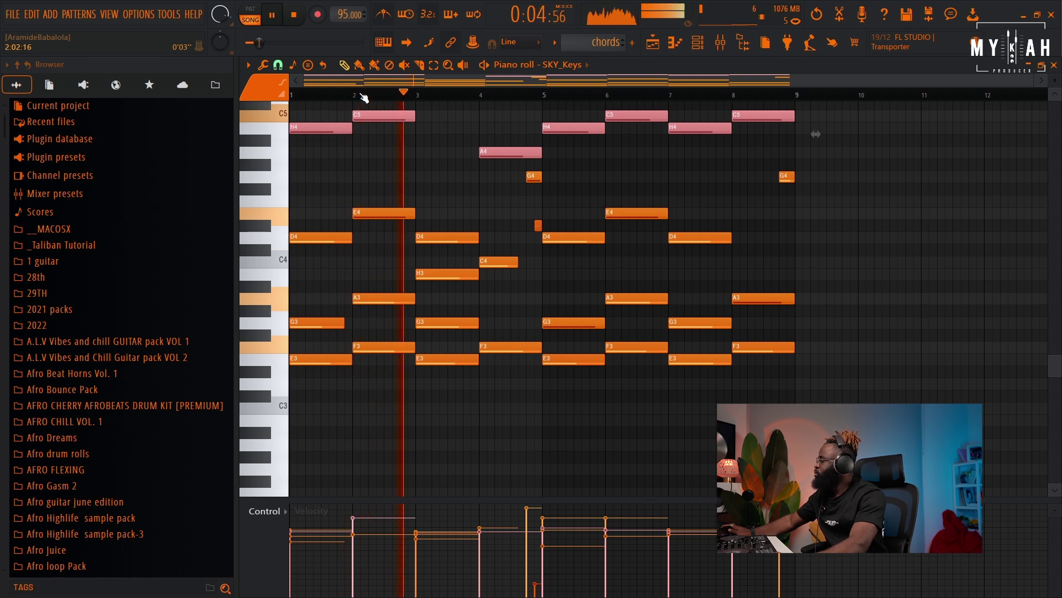
key("space")
key("space")
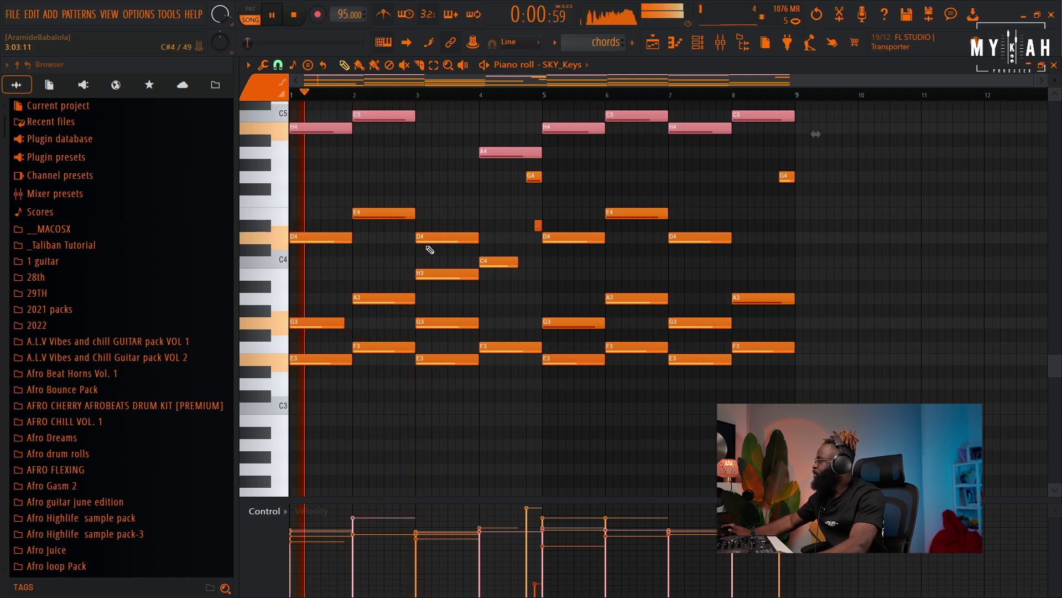
- Raise the H3 chord note in bar 3 by one octave and extend the C4 note in bar 4 to bar 5
left_click(444, 278, "ctrl")
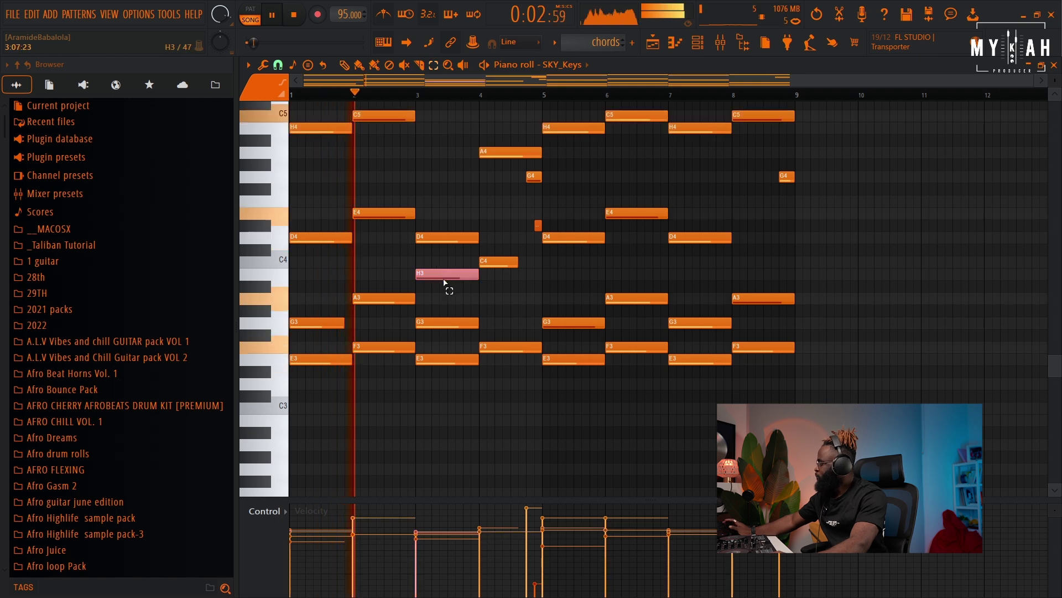
key("ctrl+Up")
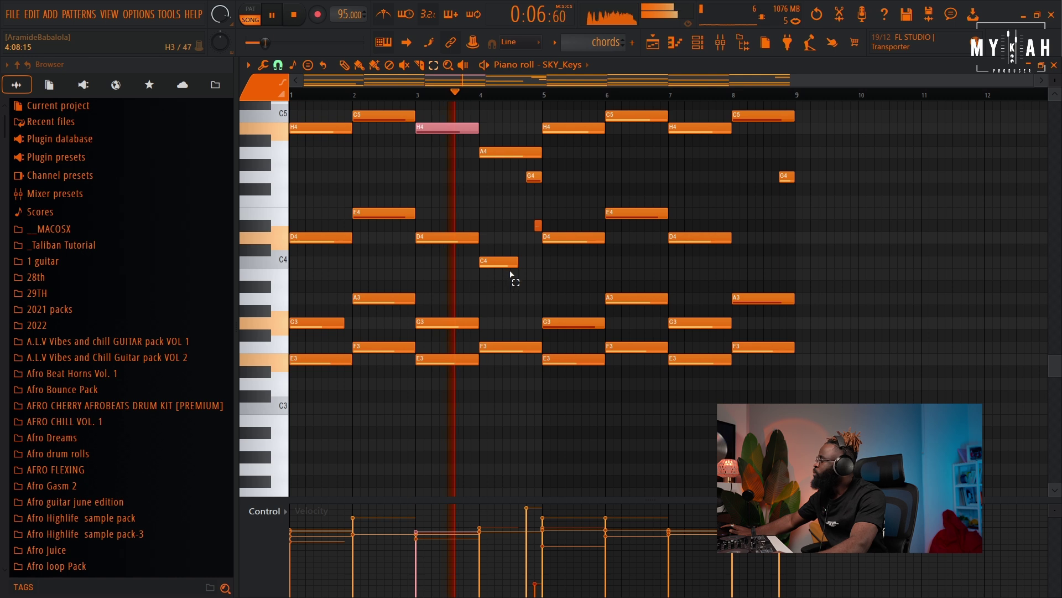
left_click_drag(517, 261, 541, 261)
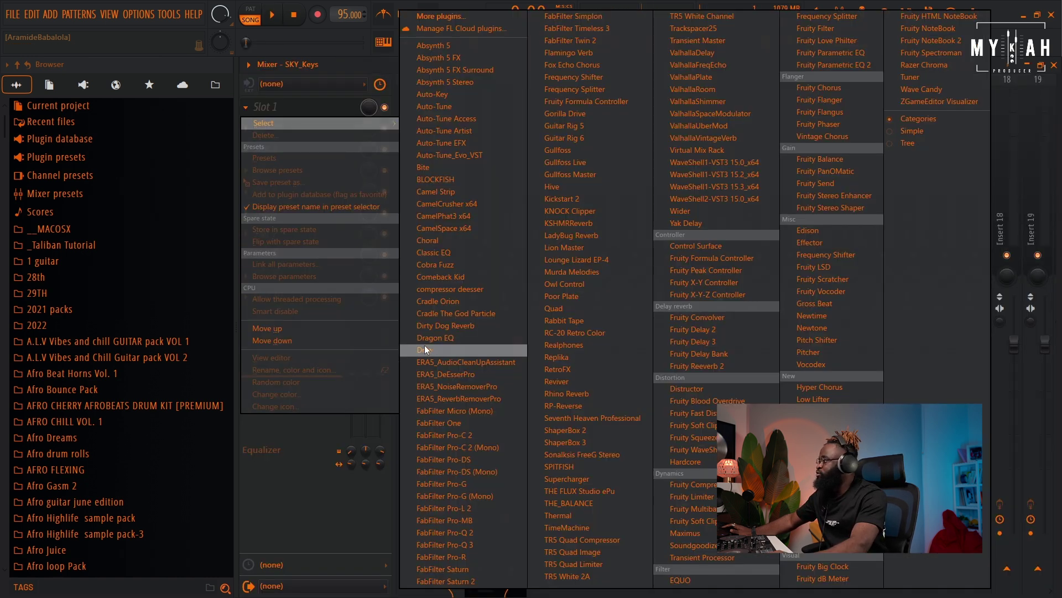
- Load Drip into the first effect slot of the SKY_Keys mixer track and choose its LO-FI preset
left_click(424, 344)
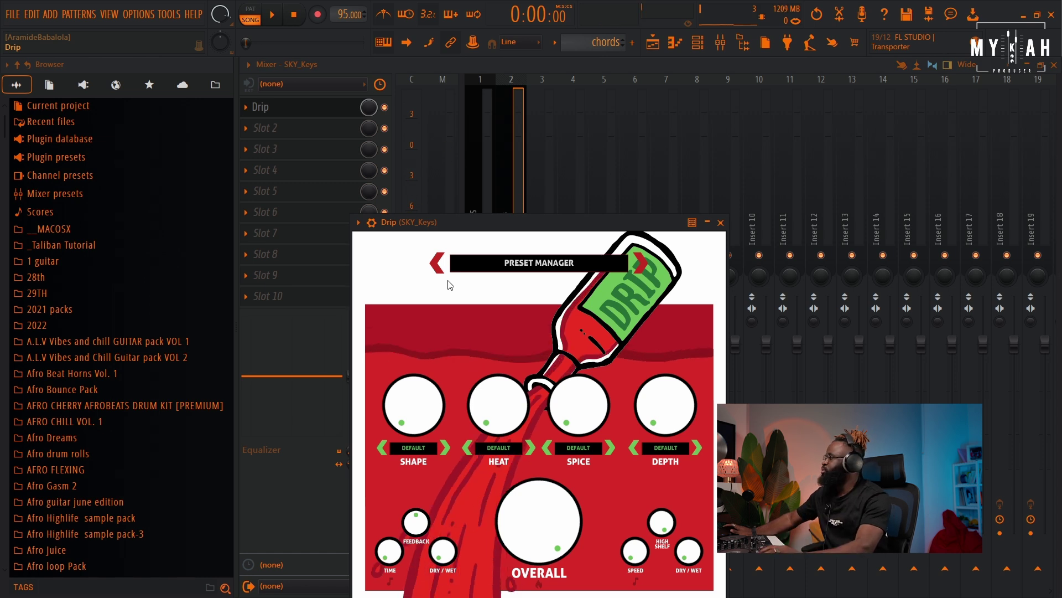
left_click(547, 264)
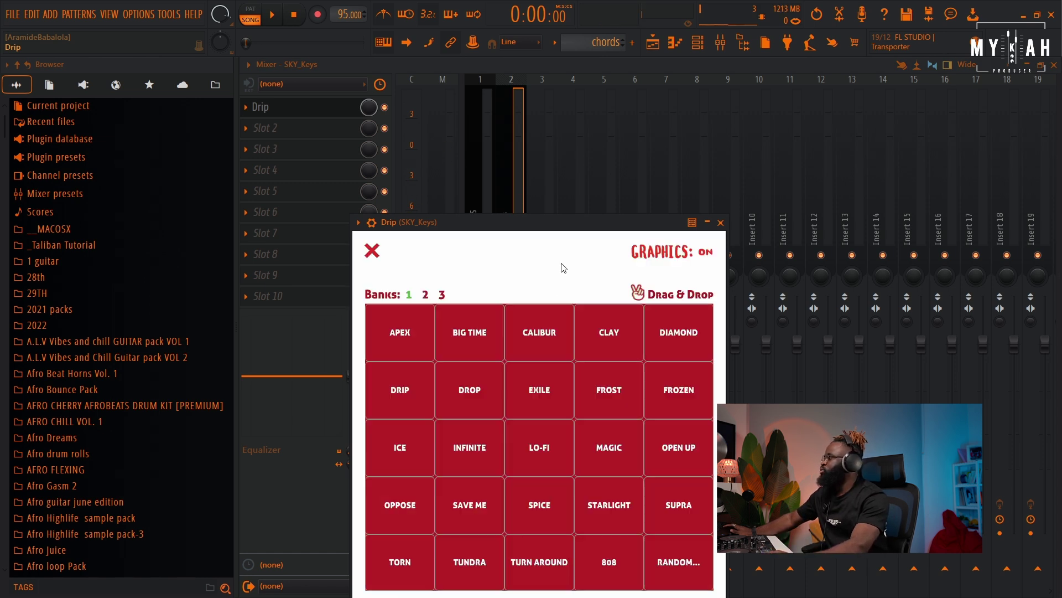
left_click(549, 444)
- Set Drip's Overall amount to 86% while the song plays
key("space")
left_click_drag(622, 221, 680, 198)
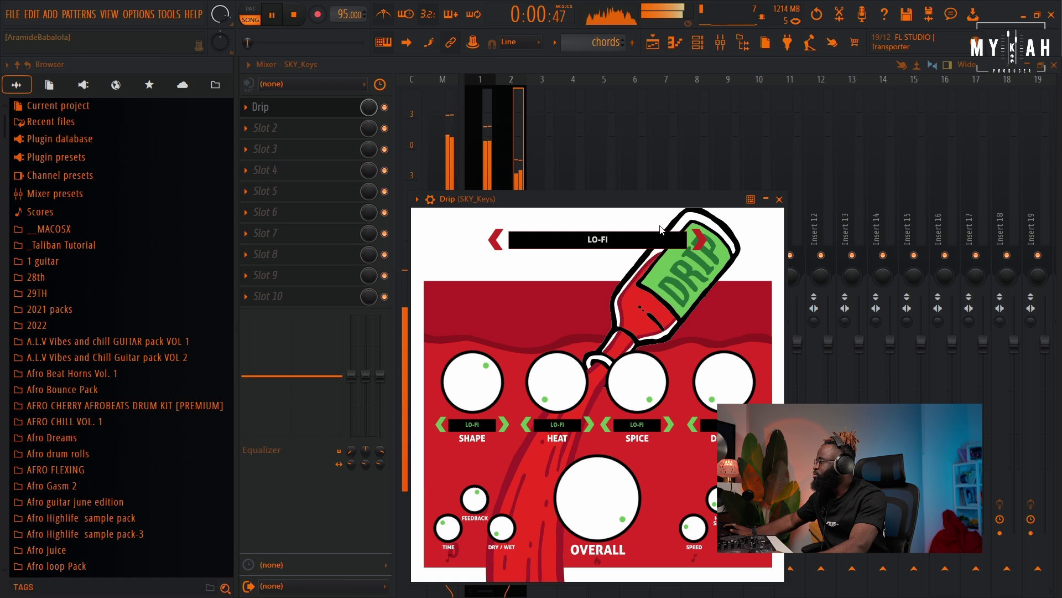
left_click_drag(610, 503, 615, 512)
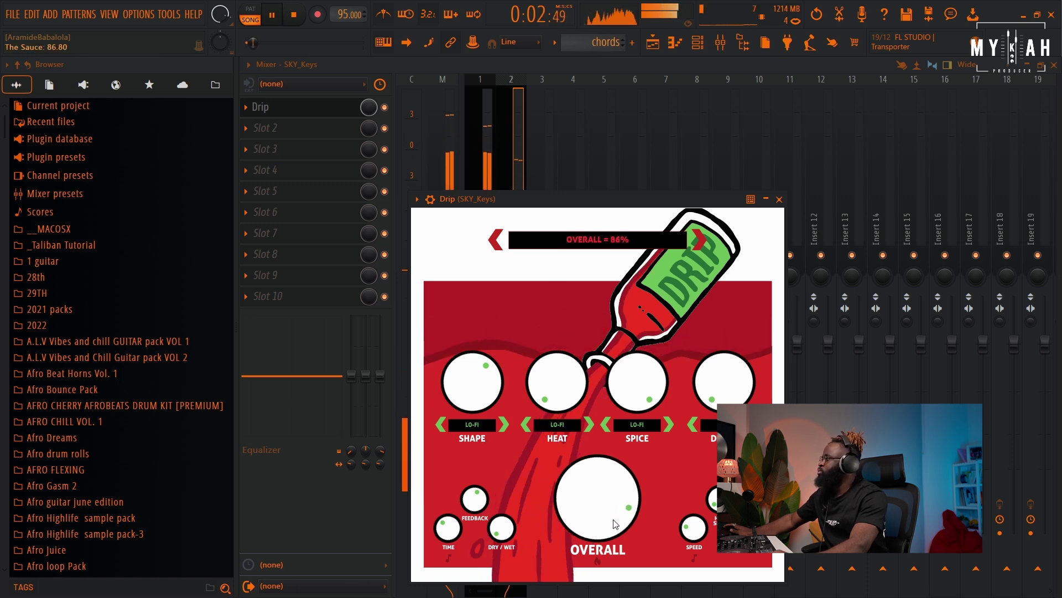
- Load the Clipped Sines Bass patch from Omnisphere's Synth Bass category for the bass pattern
left_click(653, 42)
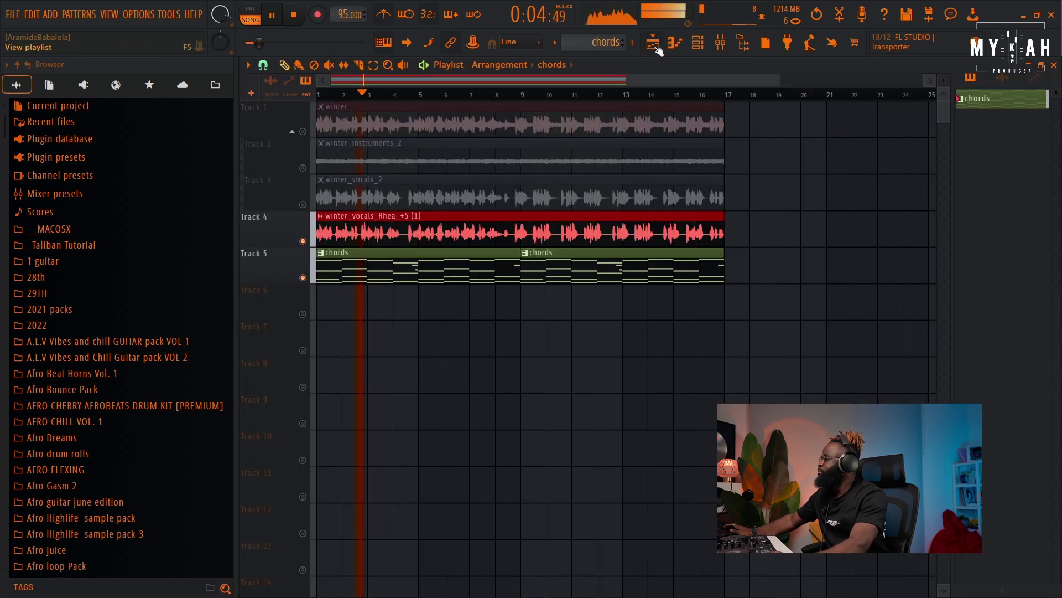
left_click_drag(778, 82, 658, 82)
left_click(697, 43)
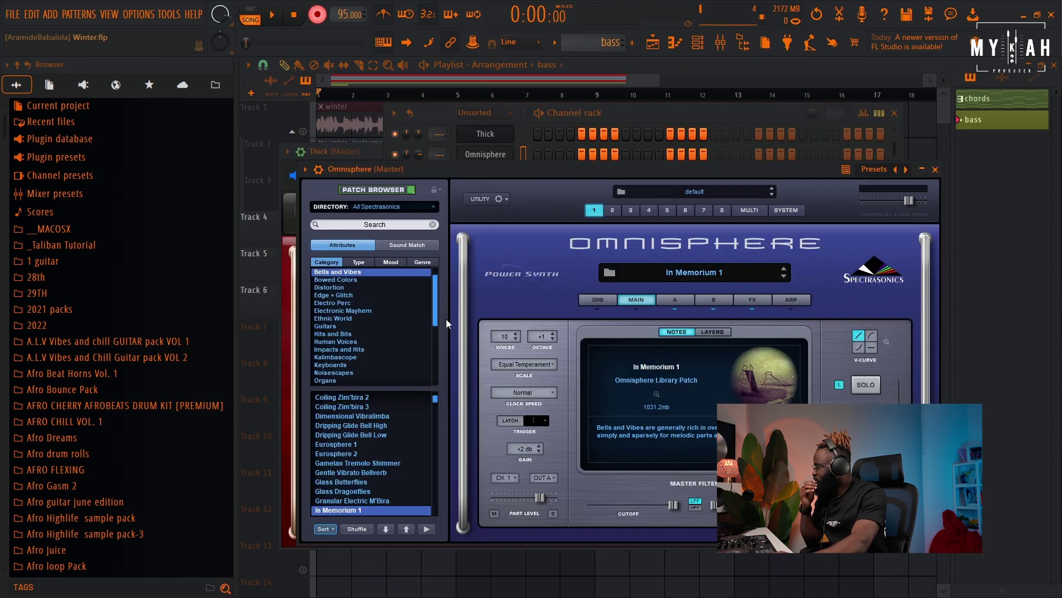
left_click_drag(437, 319, 442, 357)
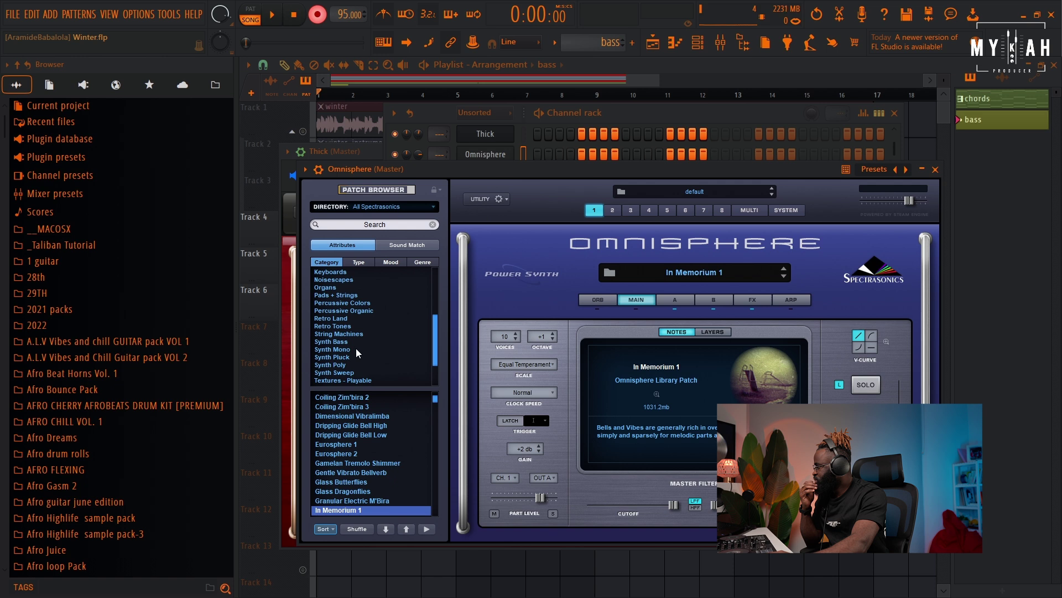
left_click(332, 341)
left_click(358, 509)
- Record the bass line into the bass pattern with Omnisphere while the song plays
left_click(305, 169)
key("space")
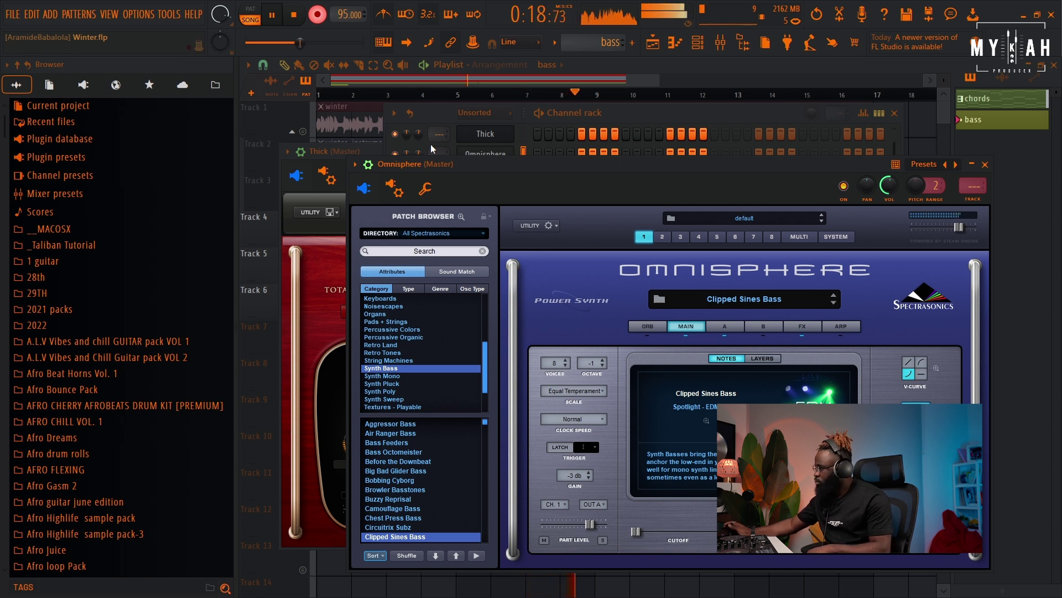
key("space")
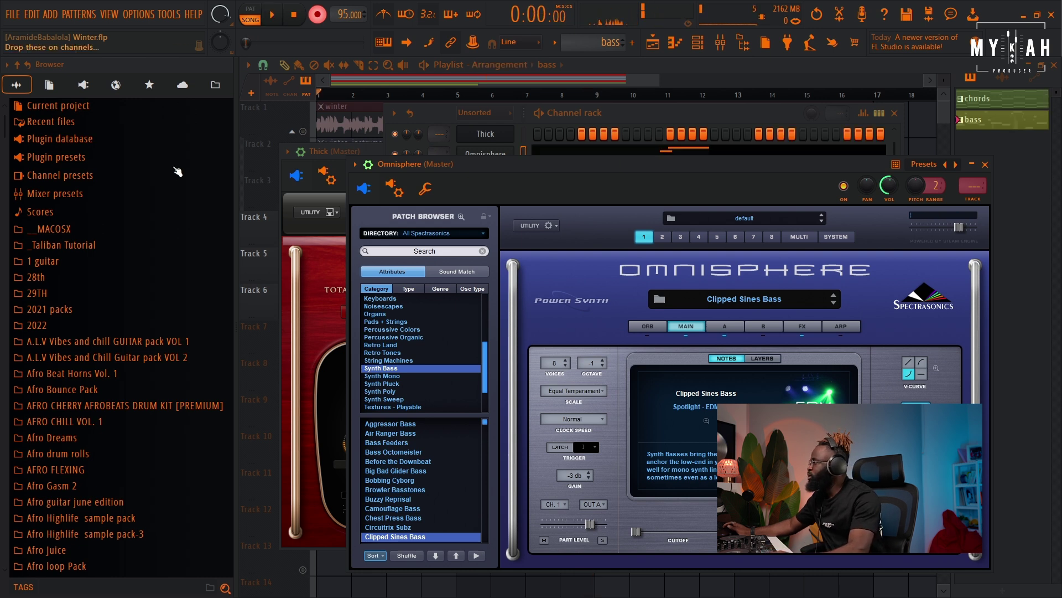
- Move the F4 bass note at bar 2 slightly earlier and lengthen the first E4 note a little
left_click(682, 49)
key("space")
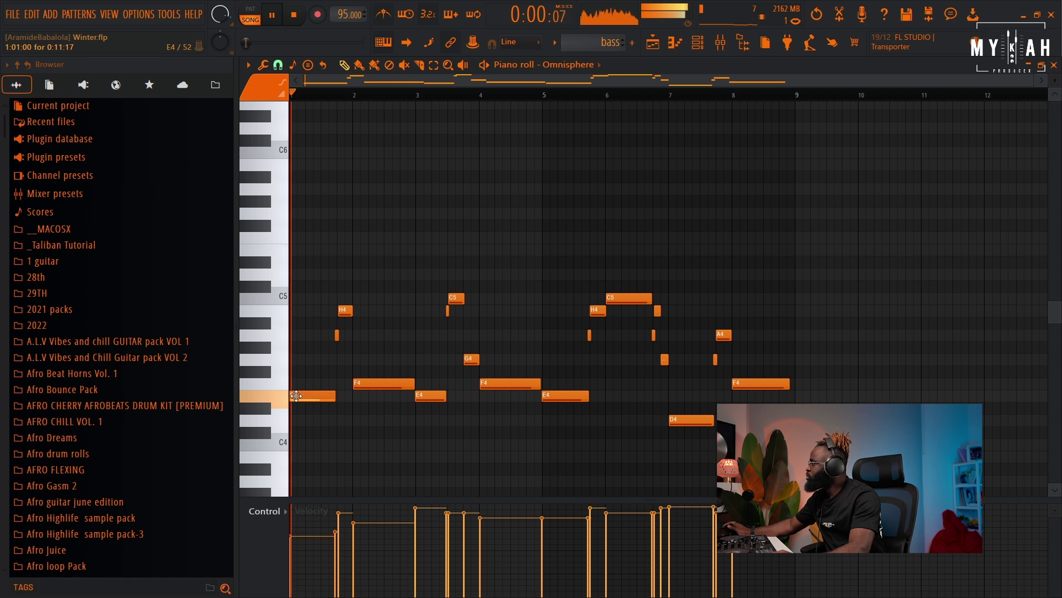
scroll(312, 98, "up", 4)
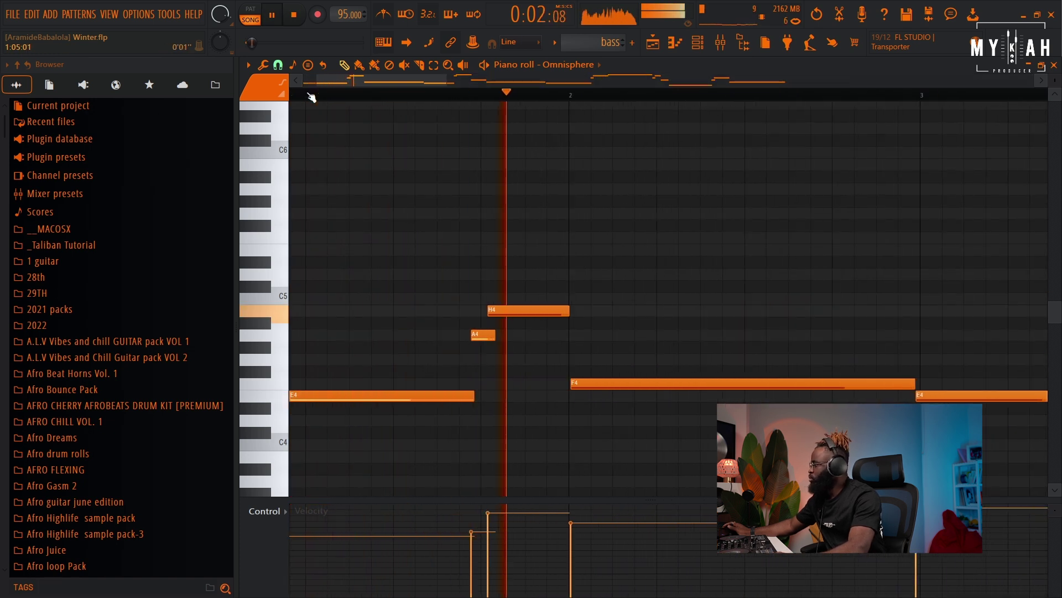
right_click(576, 384)
left_click(576, 383)
left_click_drag(473, 398, 478, 397)
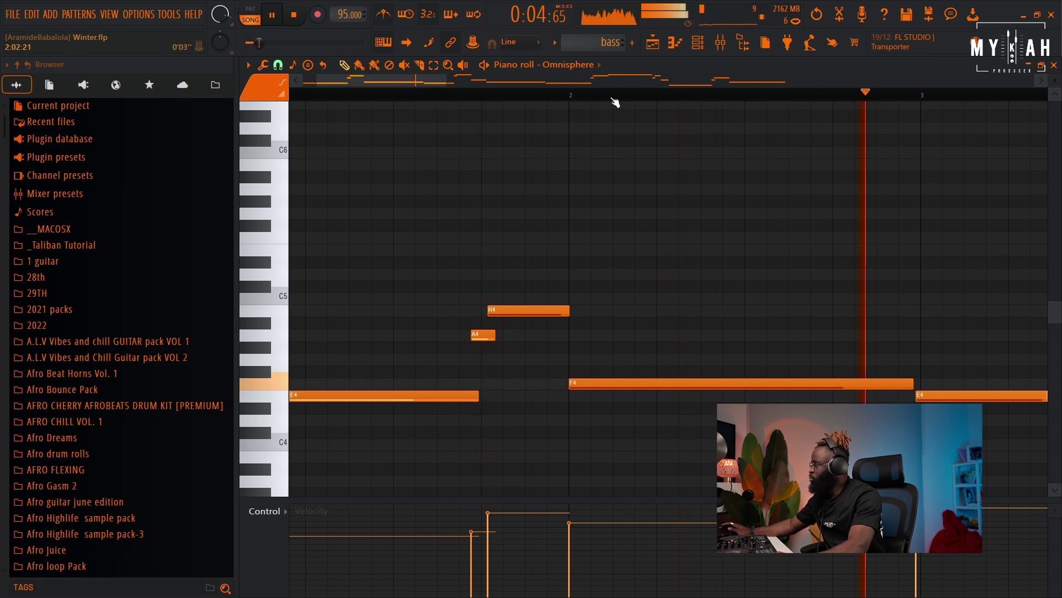
- Raise the G4 bass note at the end of bar 3 to H4 and shorten its end slightly
scroll(612, 100, "down", 5)
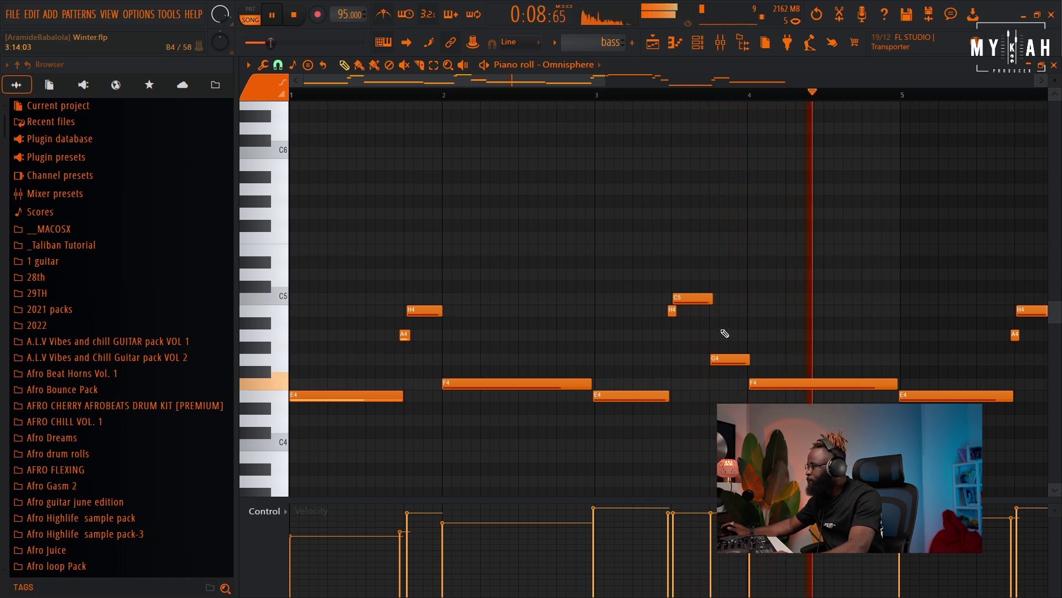
left_click(605, 98)
key("space")
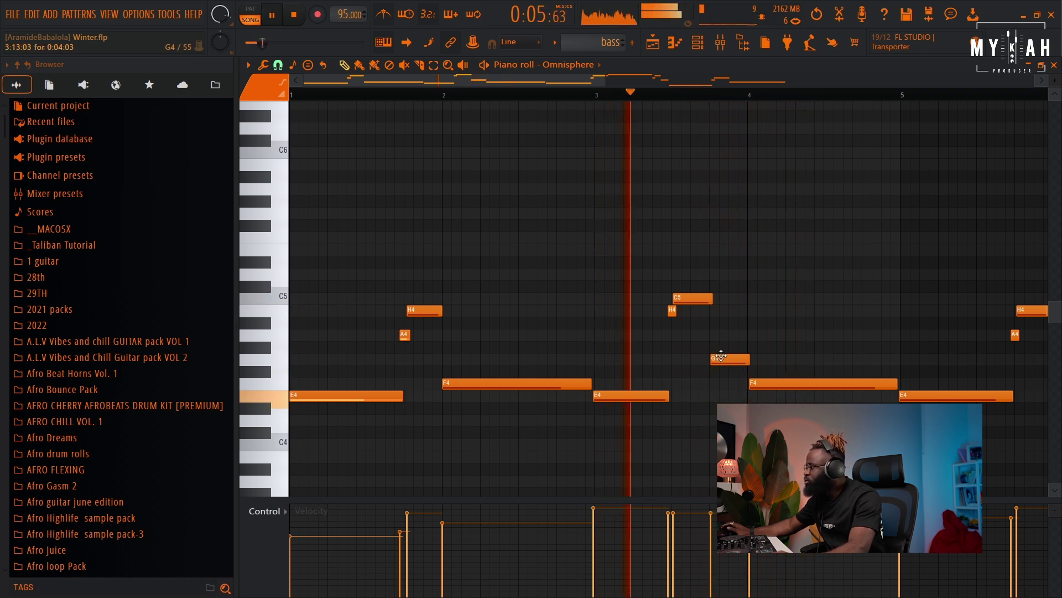
left_click_drag(724, 362, 719, 308)
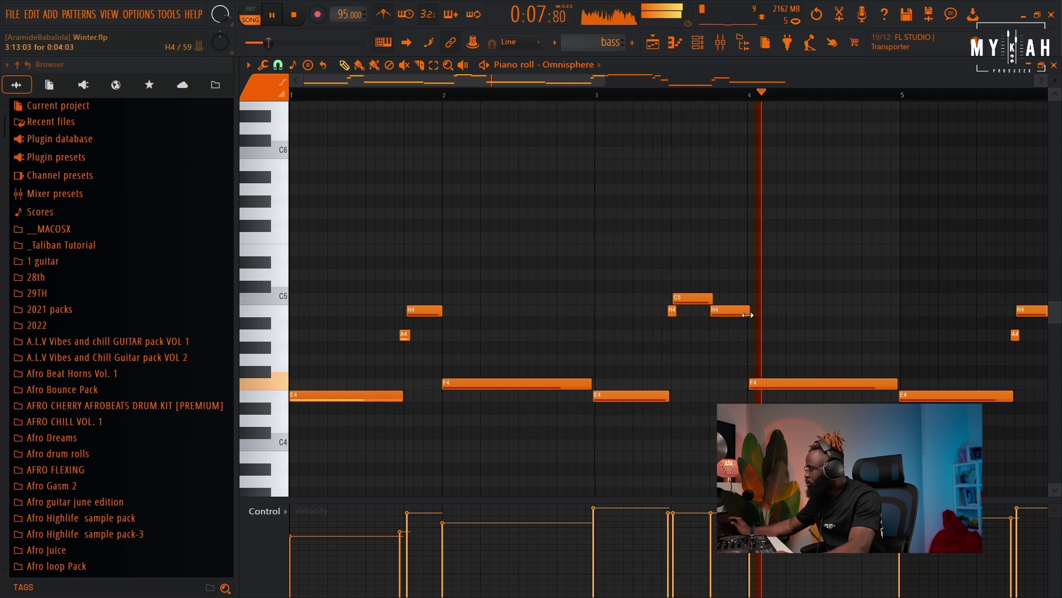
key("space")
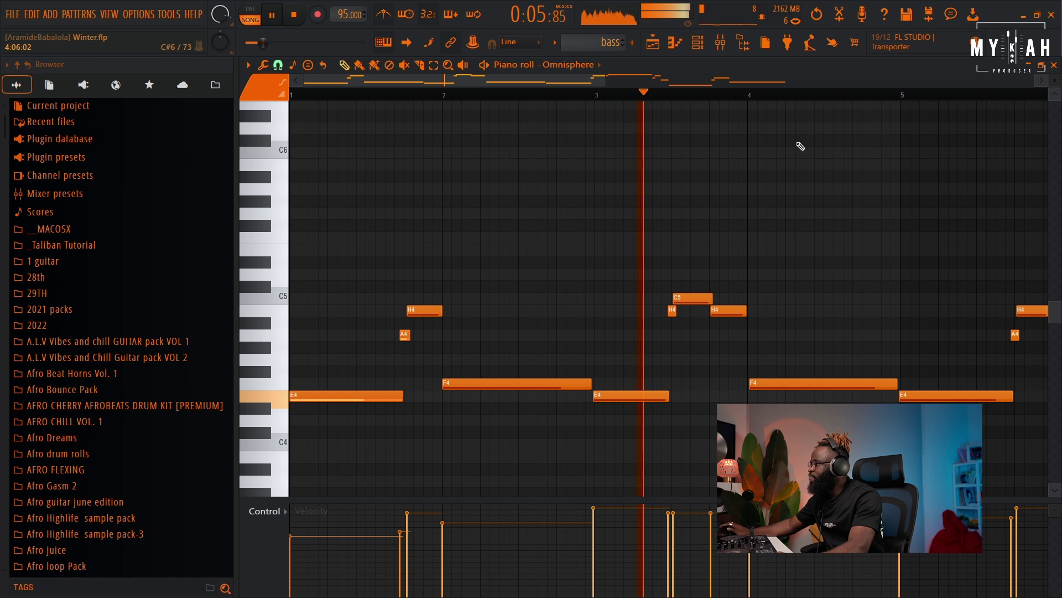
- Delete all bass notes from bar 5 onward and return to the playlist
scroll(796, 96, "down", 1)
scroll(796, 96, "down", 2)
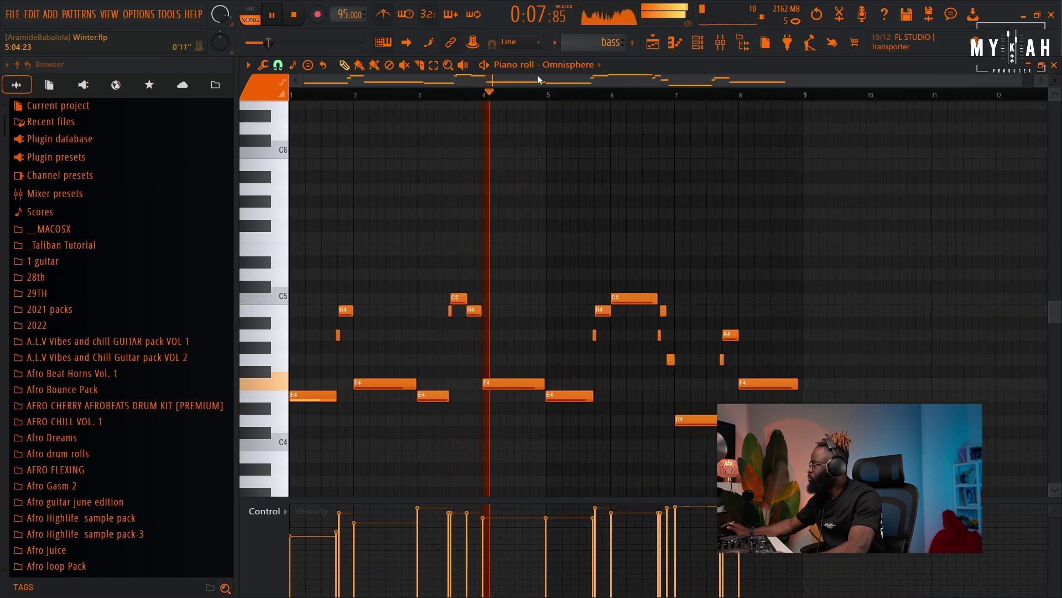
key("space")
left_click_drag(556, 223, 809, 486)
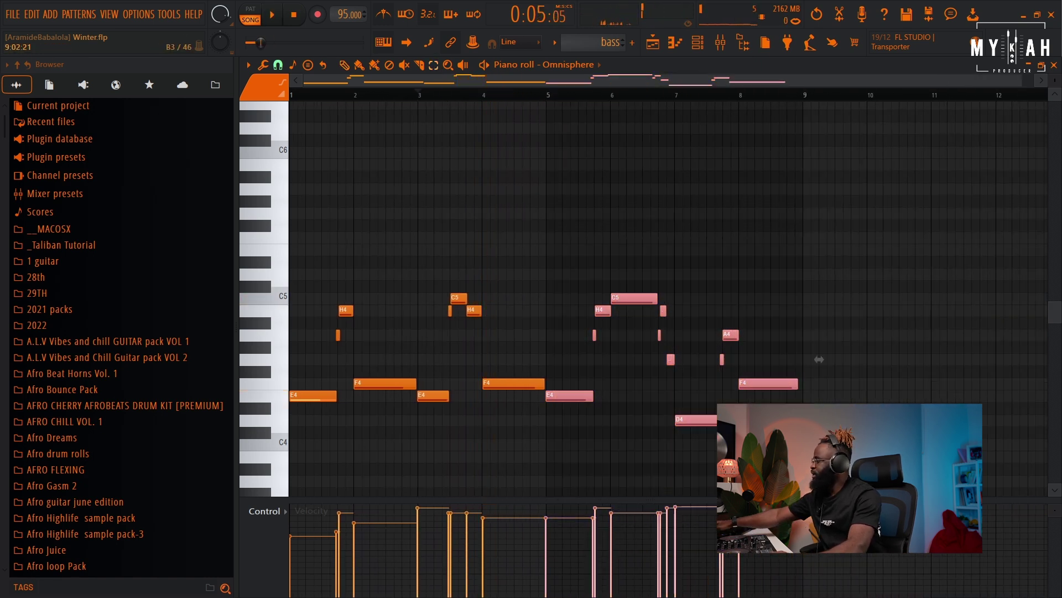
key("Delete")
left_click(656, 43)
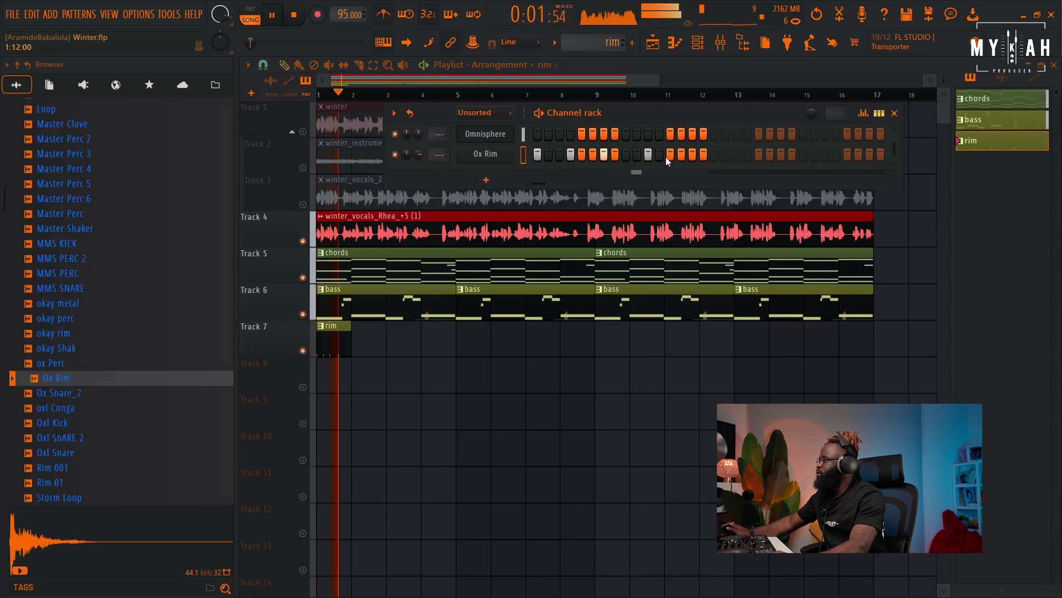
- Open the Ox Rim pattern in the piano roll, play it and return to the playlist
key("space")
right_click(522, 158)
left_click(523, 153)
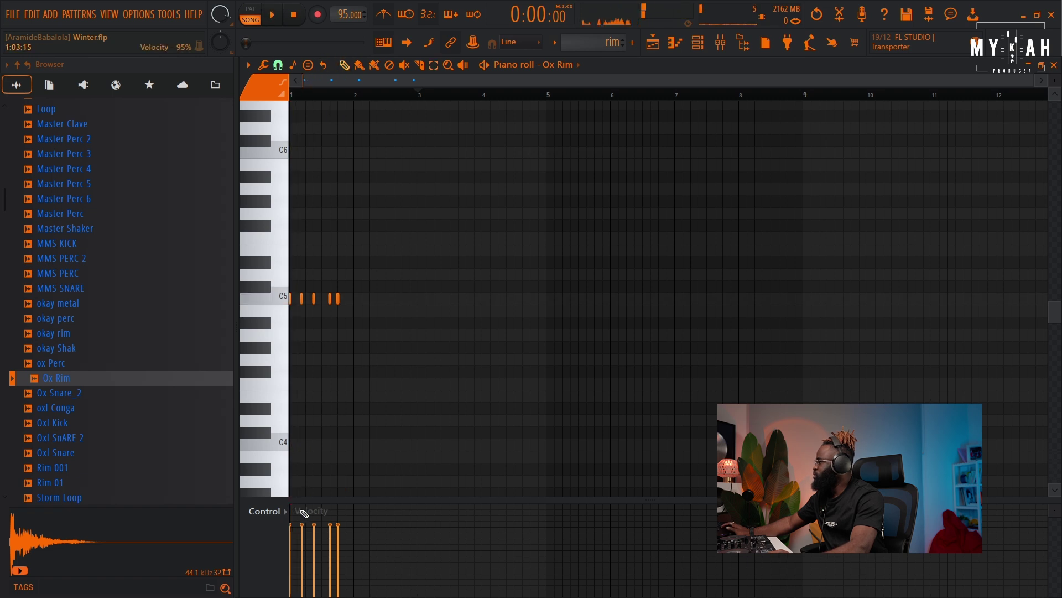
key("space")
left_click(653, 43)
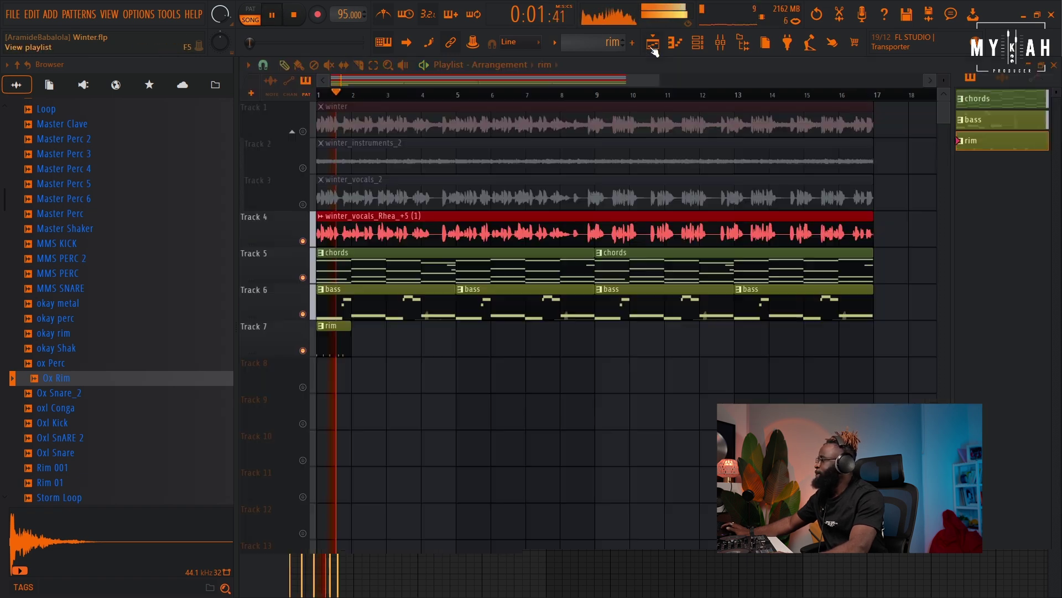
key("space")
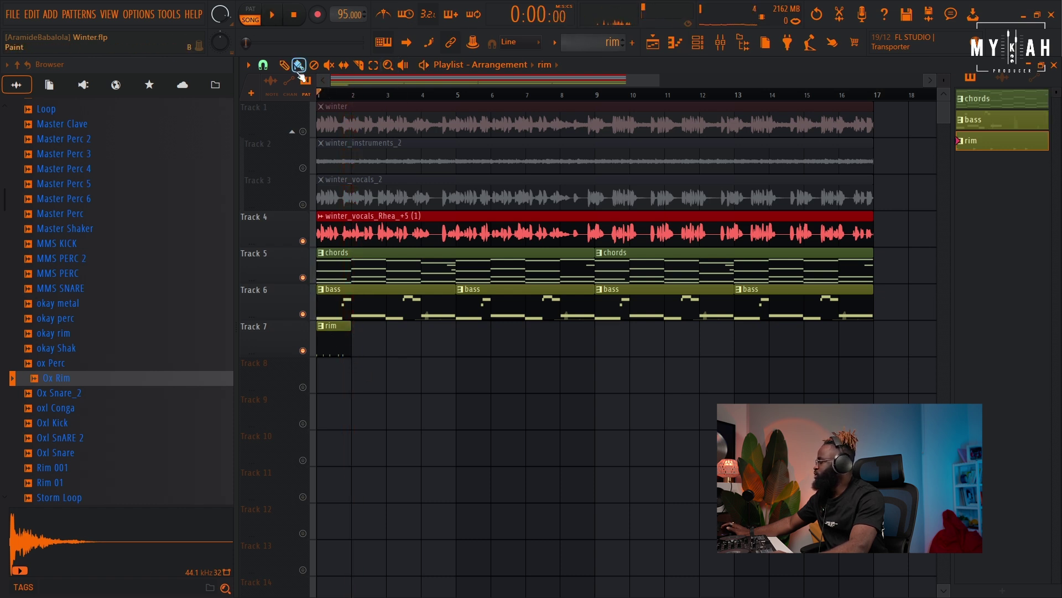
- Repeat the rim pattern along Track 7 through bar 16 and play the song
left_click_drag(365, 343, 846, 357)
key("space")
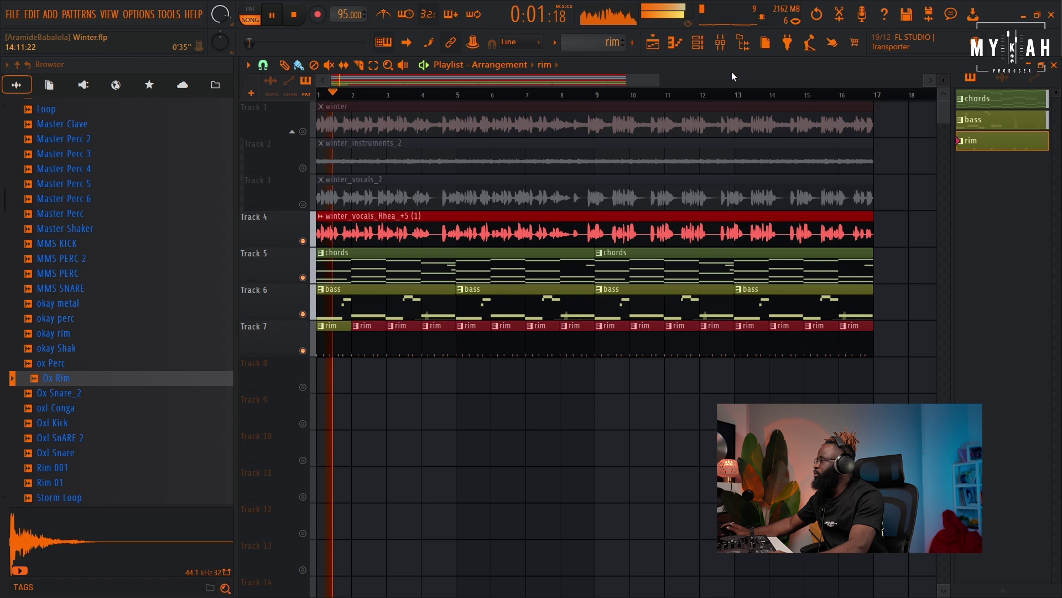
- Load Fruity Soft Clipper in the first effect slot of the Master mixer track and return to the playlist
left_click(698, 42)
left_click(723, 45)
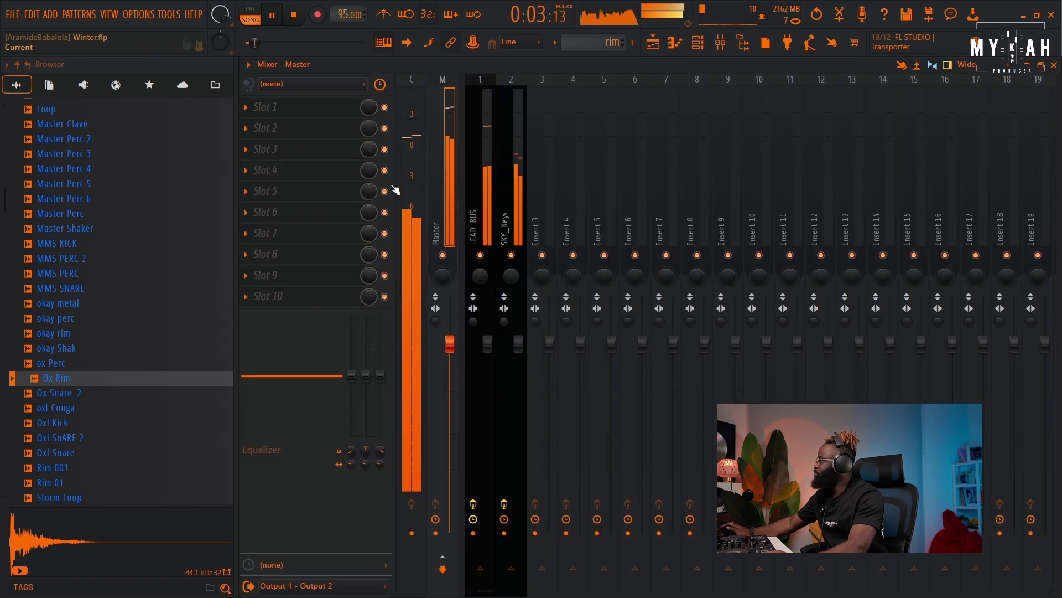
left_click(266, 107)
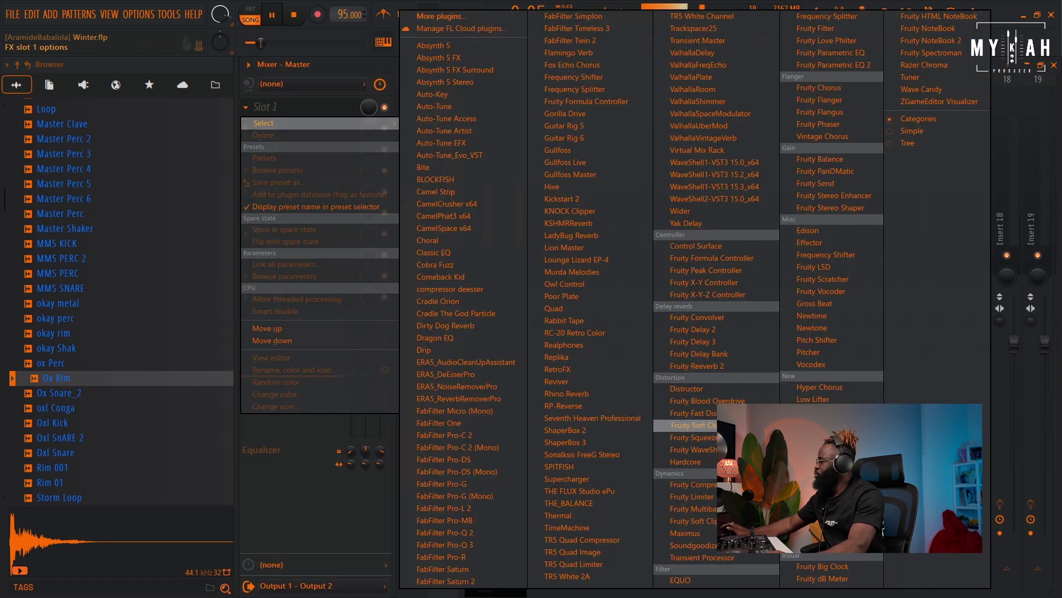
left_click(689, 425)
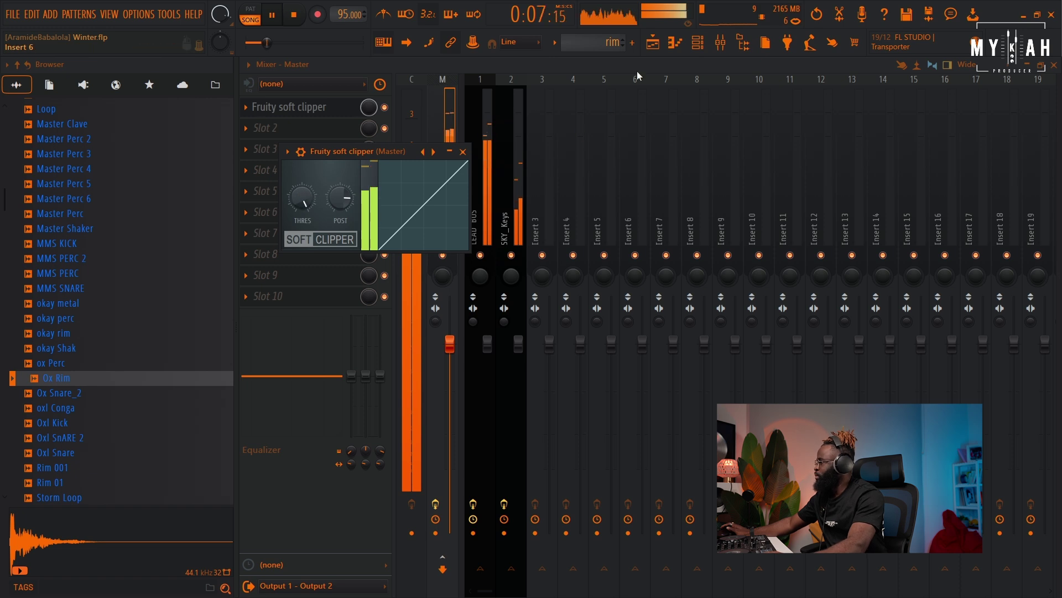
left_click(653, 43)
- Open the Ox Rim channel's sampler settings and return to the playlist
left_click(700, 45)
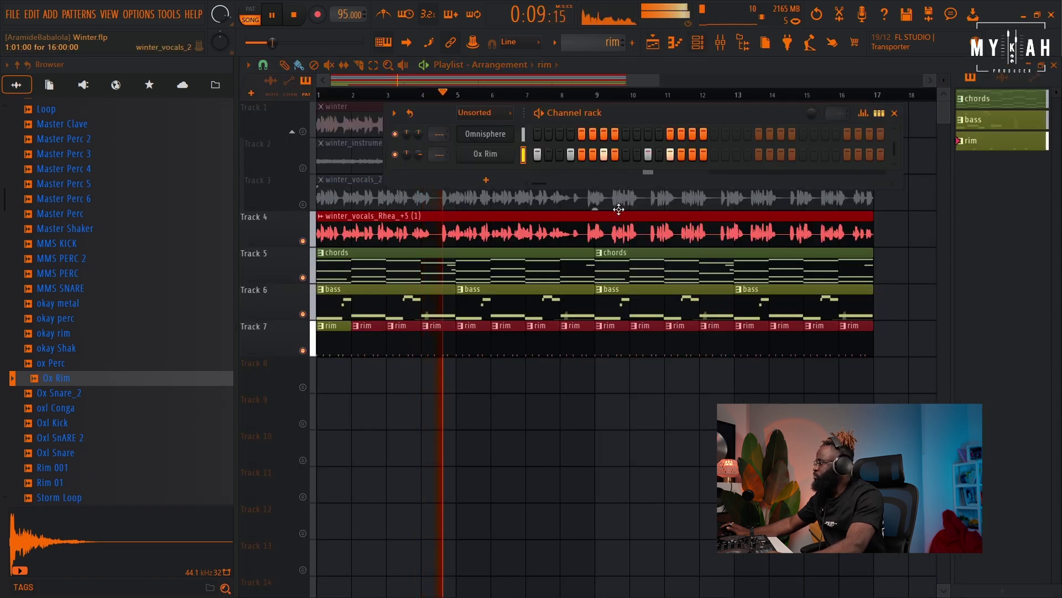
left_click(485, 154)
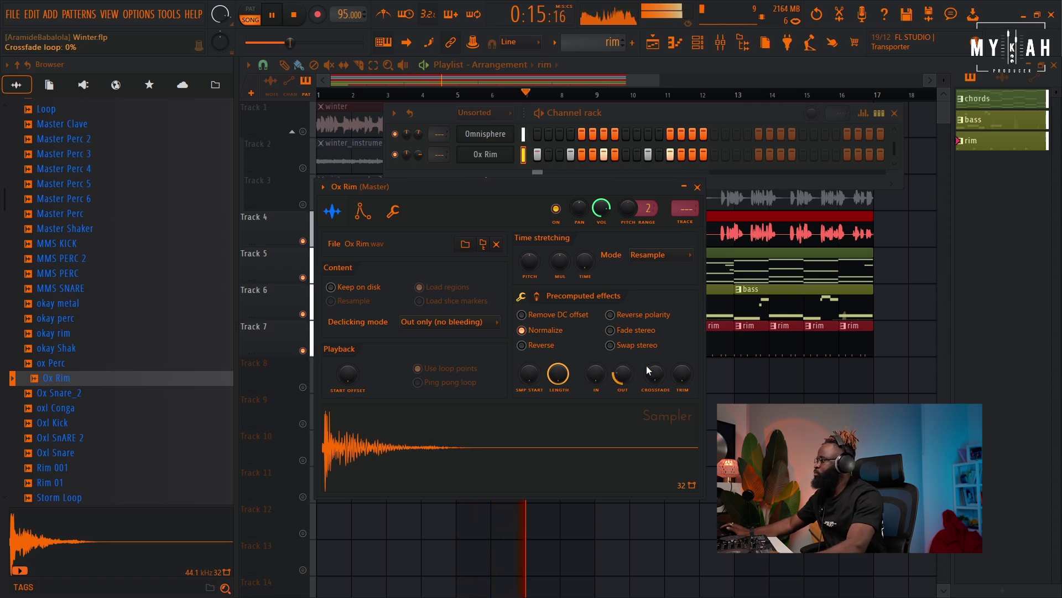
left_click(653, 43)
- Add CONGA 2 as a channel in a pattern named conga and place an A4 note late in bar 1
left_click(698, 43)
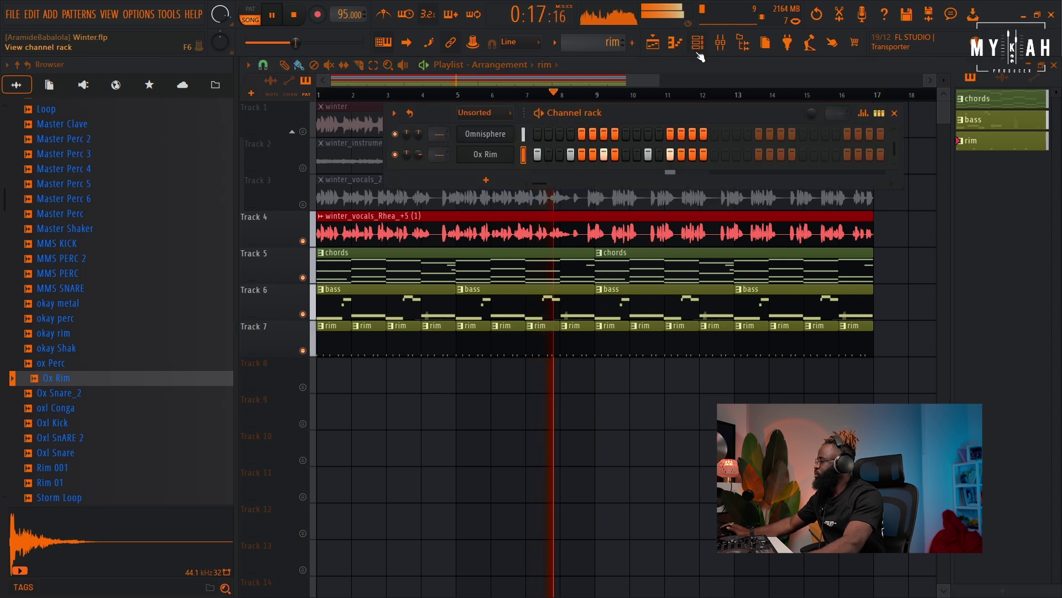
left_click(487, 178)
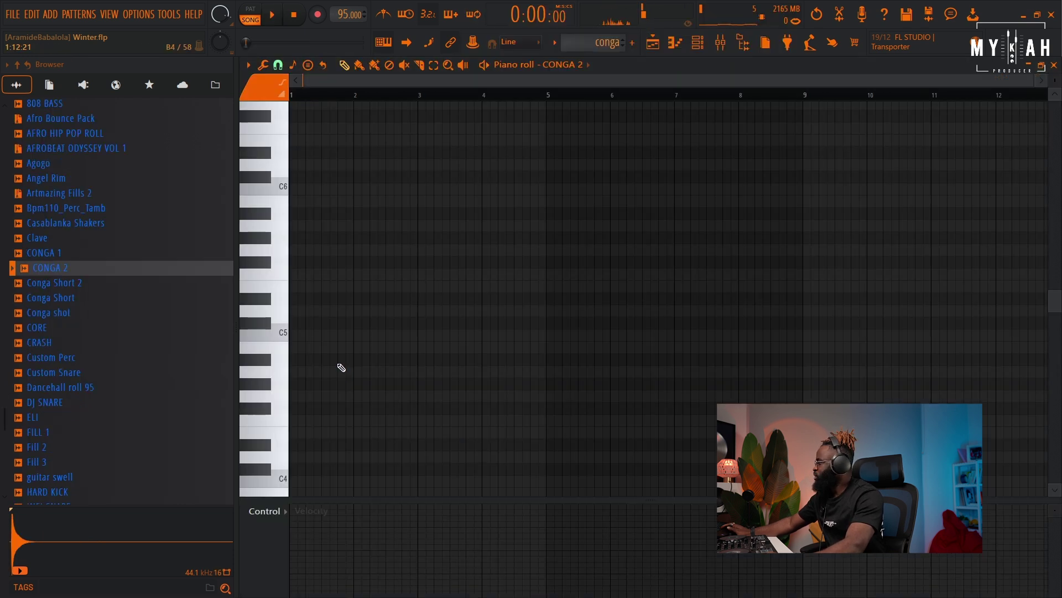
left_click(336, 369)
key("space")
scroll(693, 331, "up", 5)
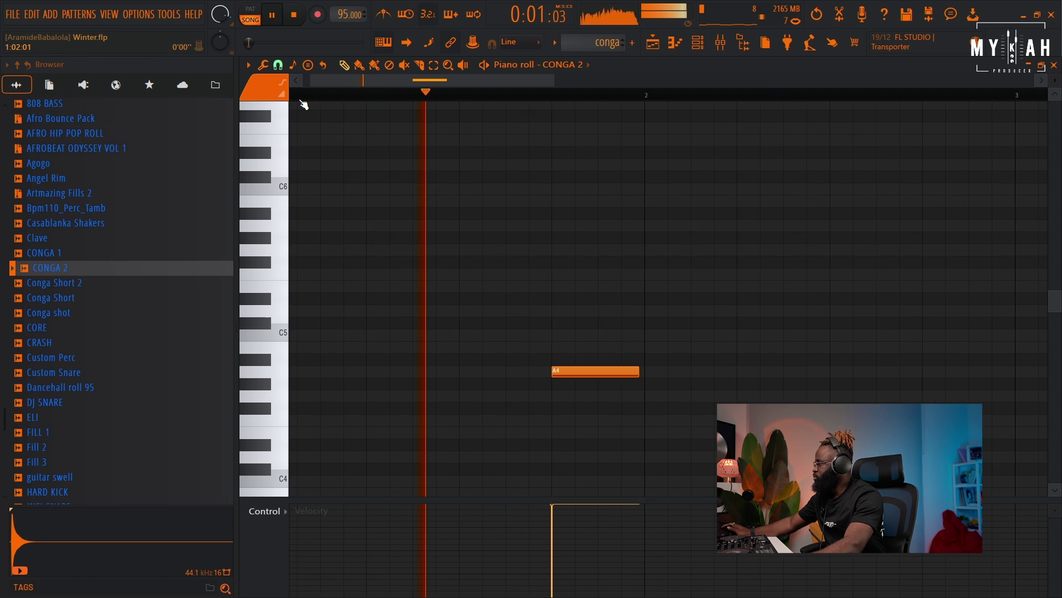
- Shorten the A4 conga note, add a second short A4 note after it and nudge the second one slightly earlier
left_click_drag(750, 371, 712, 371)
key("space")
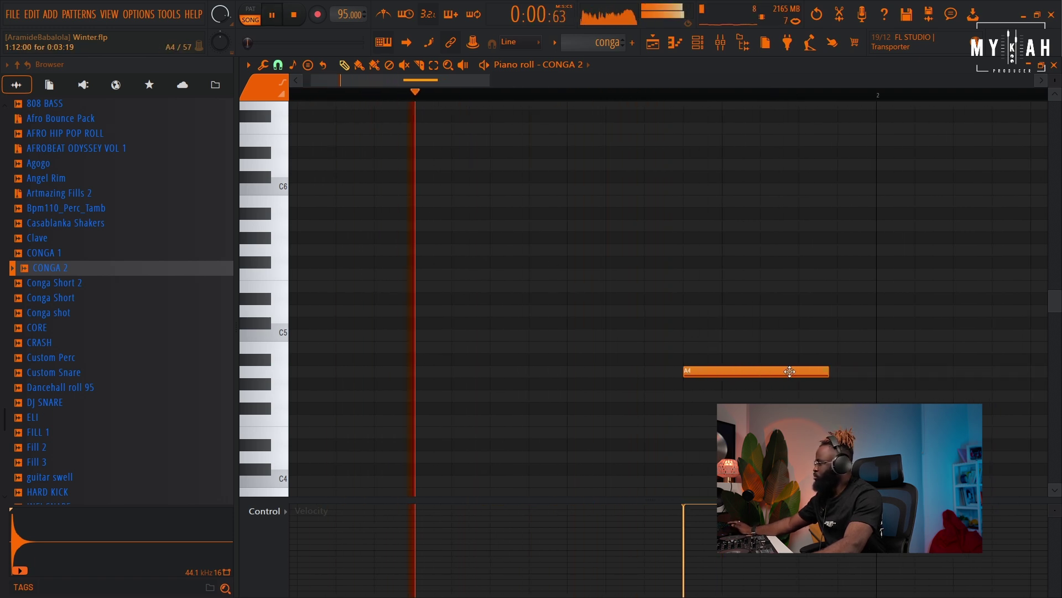
left_click_drag(829, 372, 744, 374)
key("space")
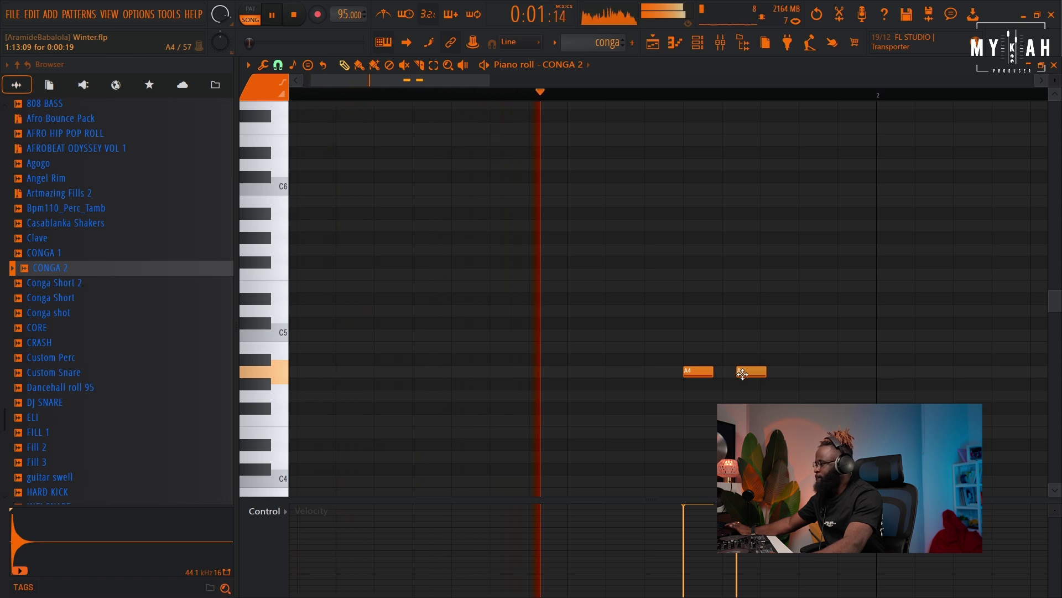
key("space")
left_click_drag(745, 369, 735, 374)
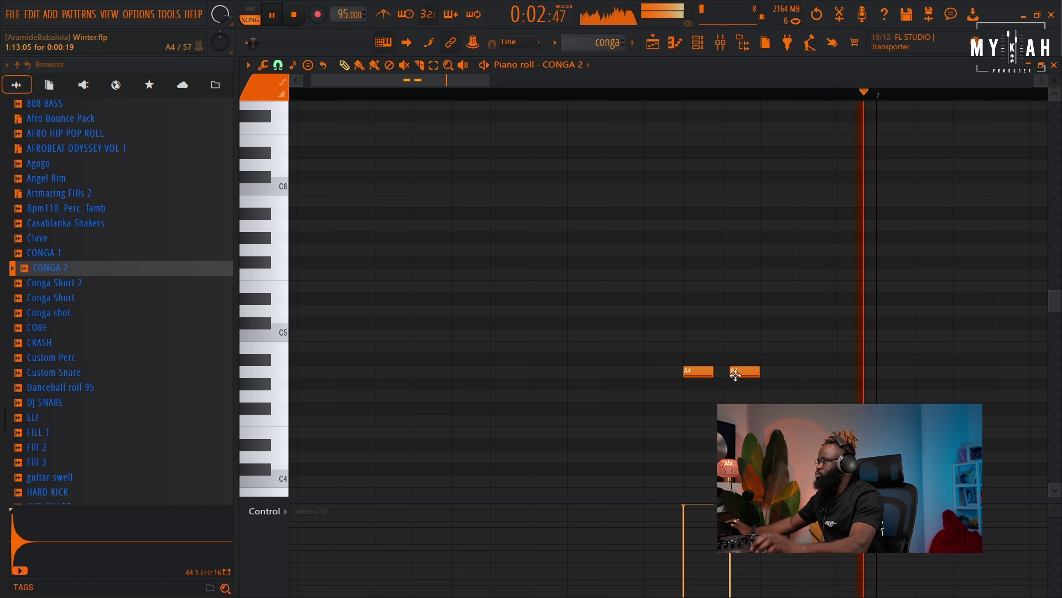
- Place the conga pattern on Track 8 in every other bar from bar 1 to bar 15
left_click(653, 43)
mouse_move(406, 374)
left_mouse_down()
mouse_move(443, 389)
mouse_move(745, 388)
left_mouse_up()
left_click_drag(810, 388, 811, 388)
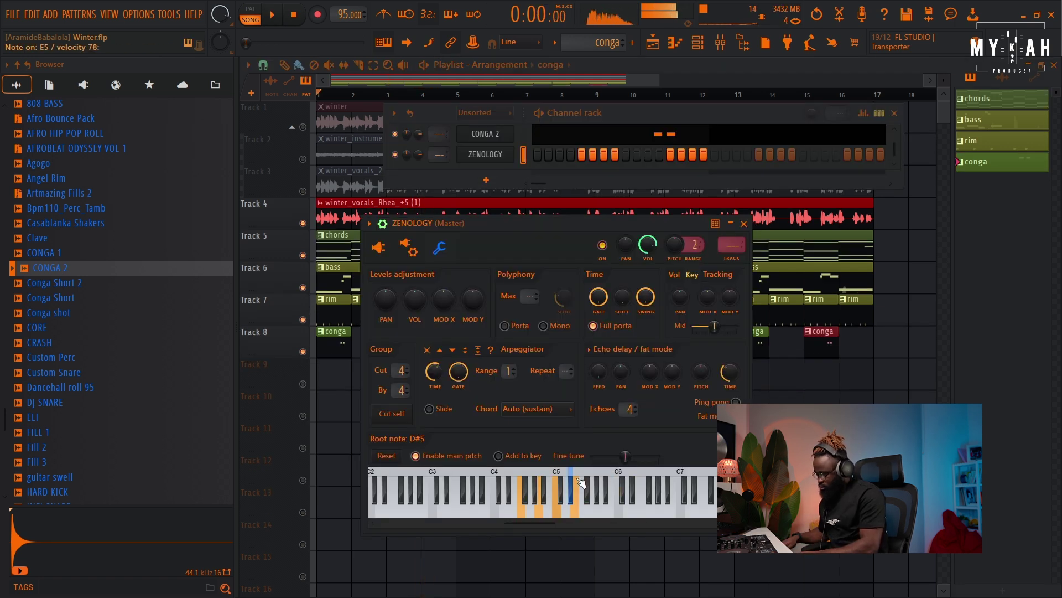
- Play the song while trying out ZENOLOGY chords and create a new pattern named pad
key("space")
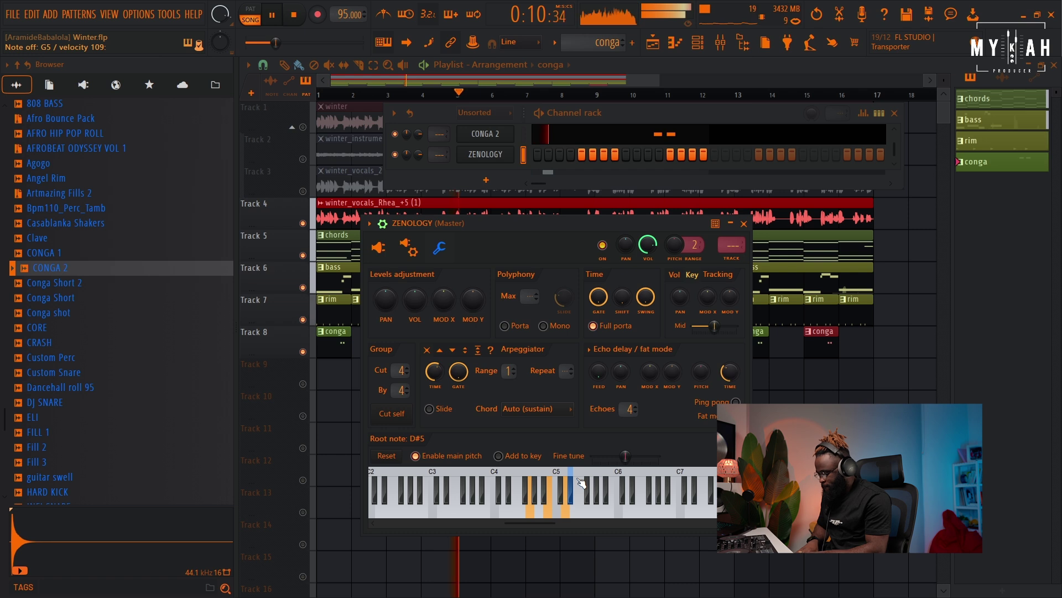
key("space")
right_click(603, 42)
left_click(639, 54)
type("pa")
left_click(643, 59)
left_click(719, 190)
key("Return")
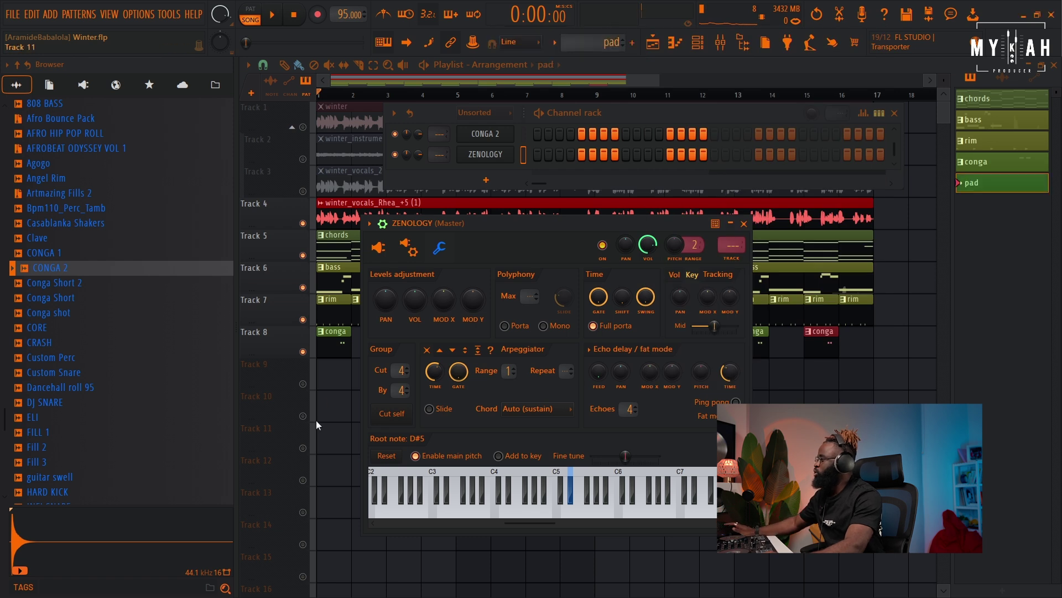
- Place the pad pattern at bar 1 of Track 9 and record a four-bar ZENOLOGY chord progression into it
left_click(316, 383)
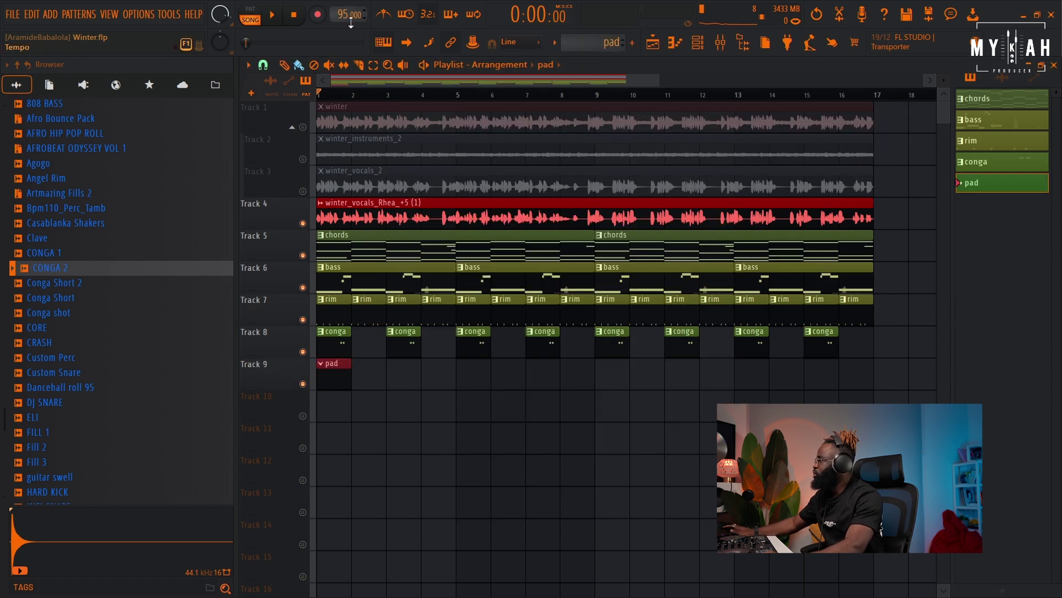
left_click(324, 20)
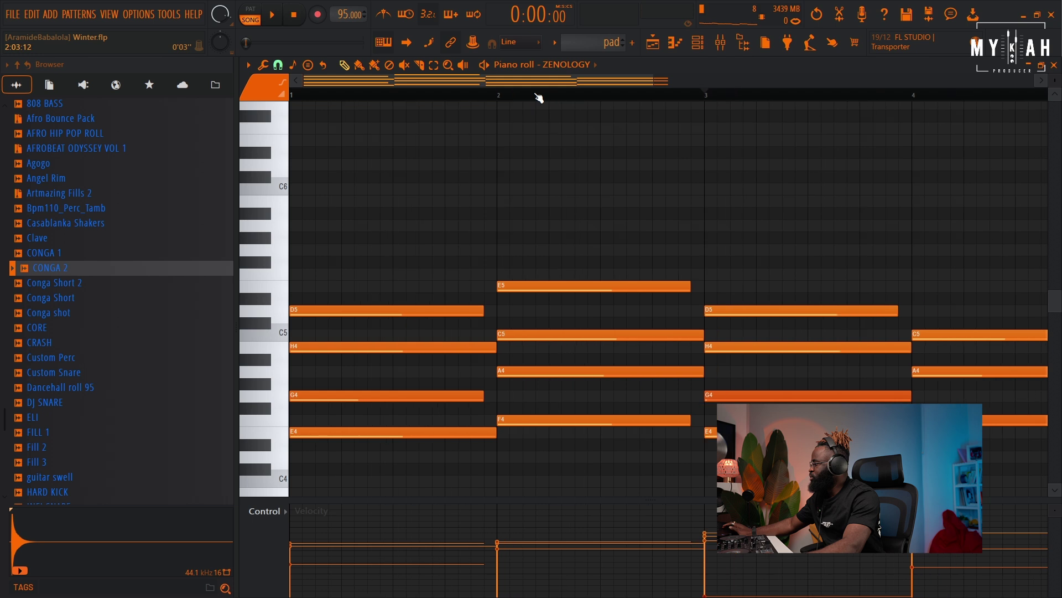
- Raise the H4, C5, H4 and bar 4 A4 pad notes by one octave and extend the chord notes to full-bar legato lengths
scroll(539, 98, "down", 2)
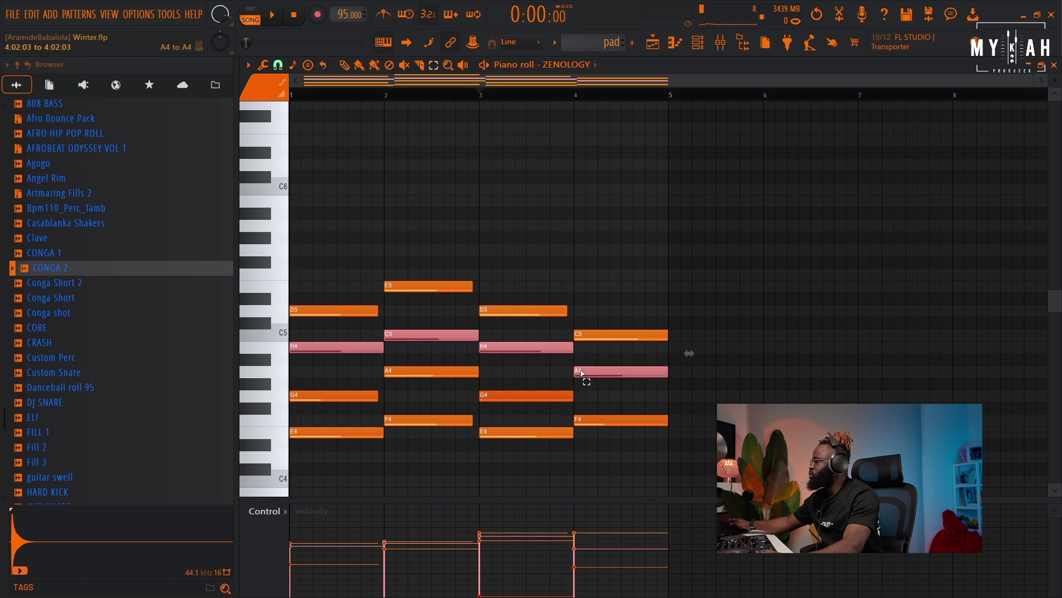
key("ctrl+Up")
key("space")
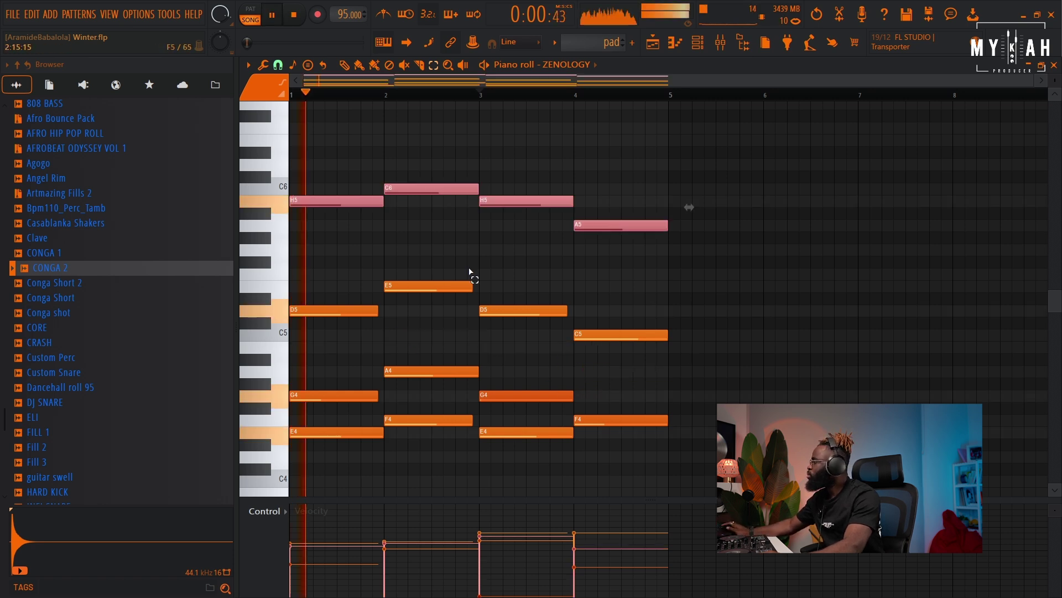
left_click(381, 400)
key("ctrl+l")
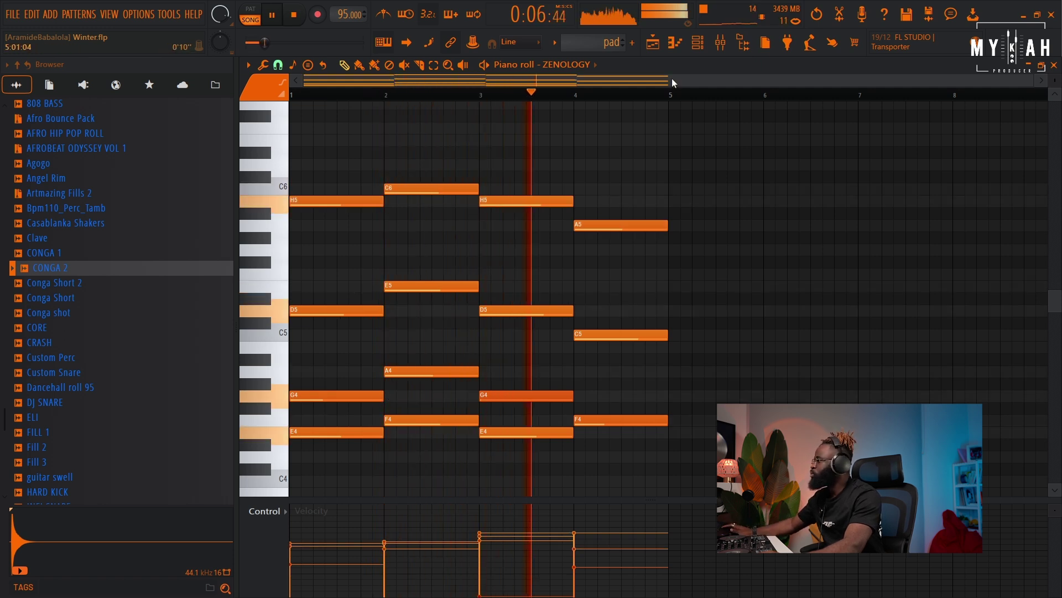
- Route the ZENOLOGY channel to mixer insert 3 and load Fruity Parametric EQ 2 in its first slot
left_click(698, 42)
left_click(485, 154)
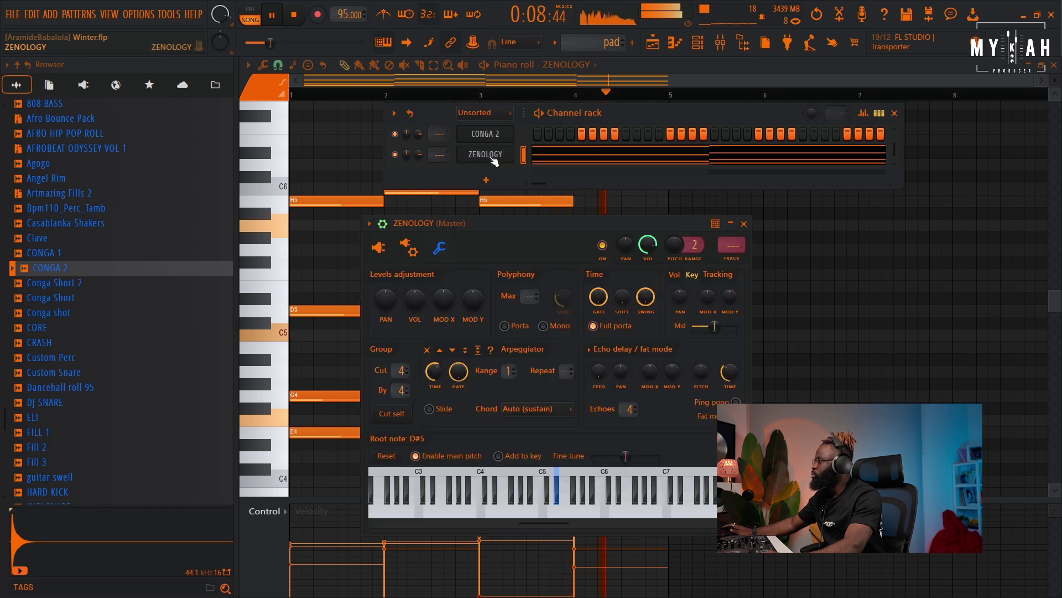
key("space")
left_click(743, 264)
left_click(310, 107)
left_click(839, 67)
key("space")
- Cut the pad's lows and highs by pulling EQ bands 1 and 7 fully down, with band 7 at -18 dB and 1855 Hz
left_click_drag(288, 232, 395, 314)
left_click_drag(539, 232, 475, 314)
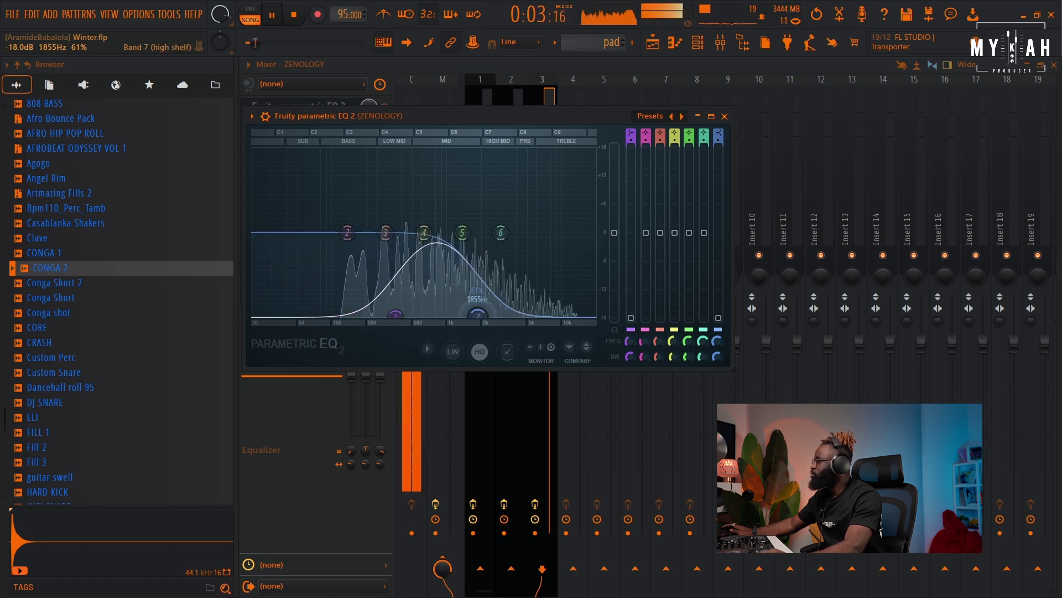
left_click(633, 71)
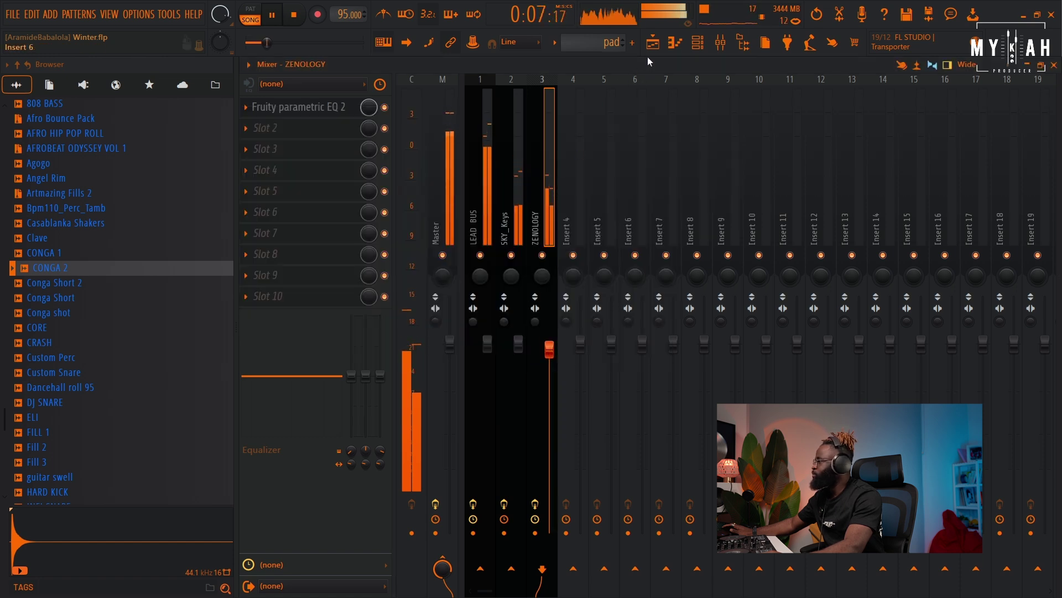
- Lower the LEAD BUS fader slightly in the mixer and return to the playlist
left_click(487, 356)
left_click_drag(487, 355, 488, 361)
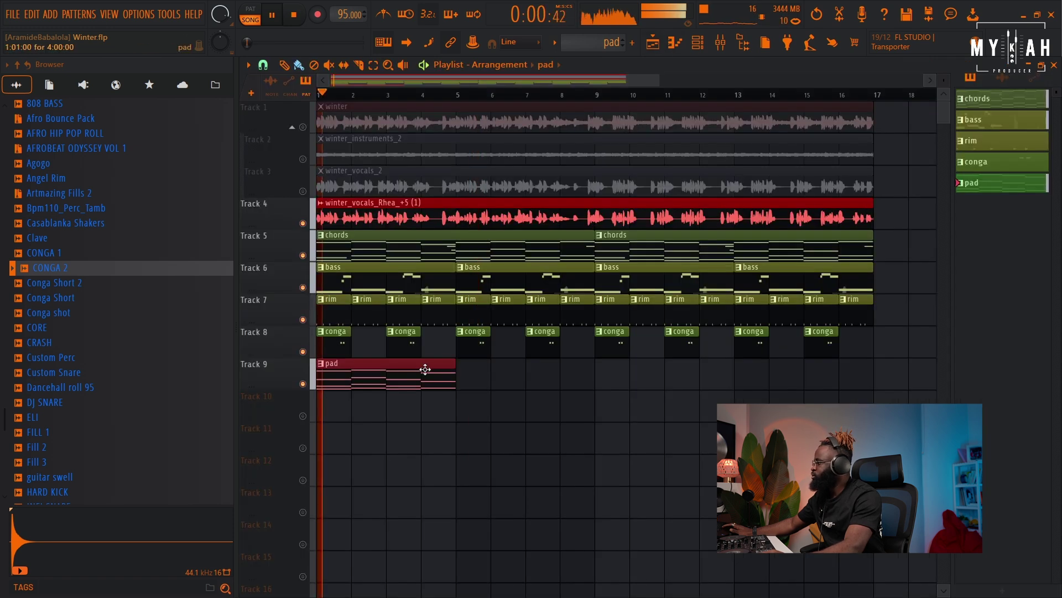
- Duplicate the pad clip three times along Track 9 to fill the arrangement through bar 16
key("ctrl+b")
key("ctrl+b")
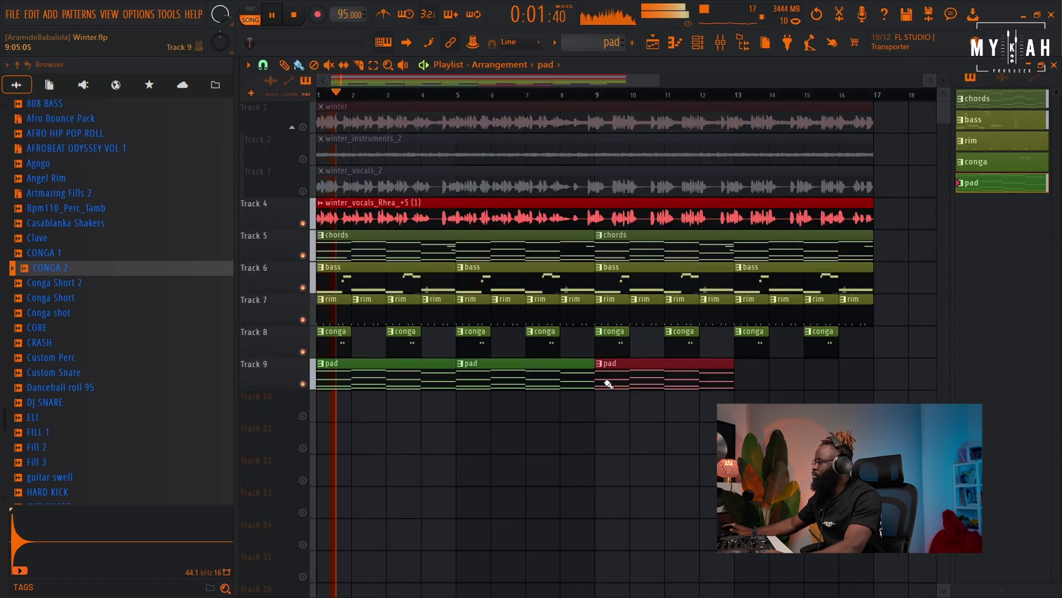
key("ctrl+b")
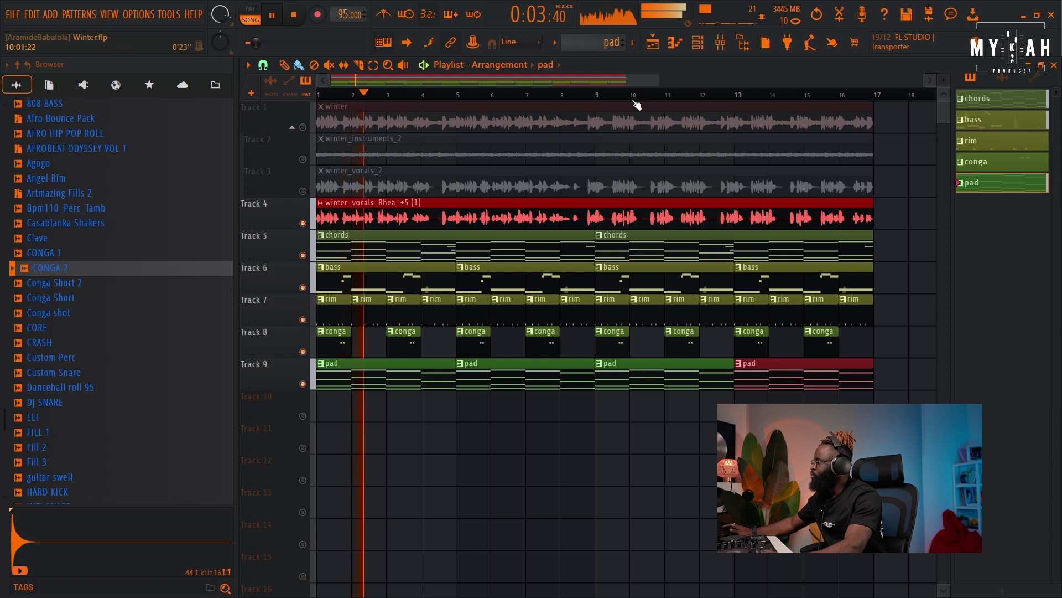
- Add the !!Percss loop from the sample library at bar 1 of Track 10 and repeat it through bar 16
scroll(753, 172, "down", 1)
scroll(754, 172, "down", 1)
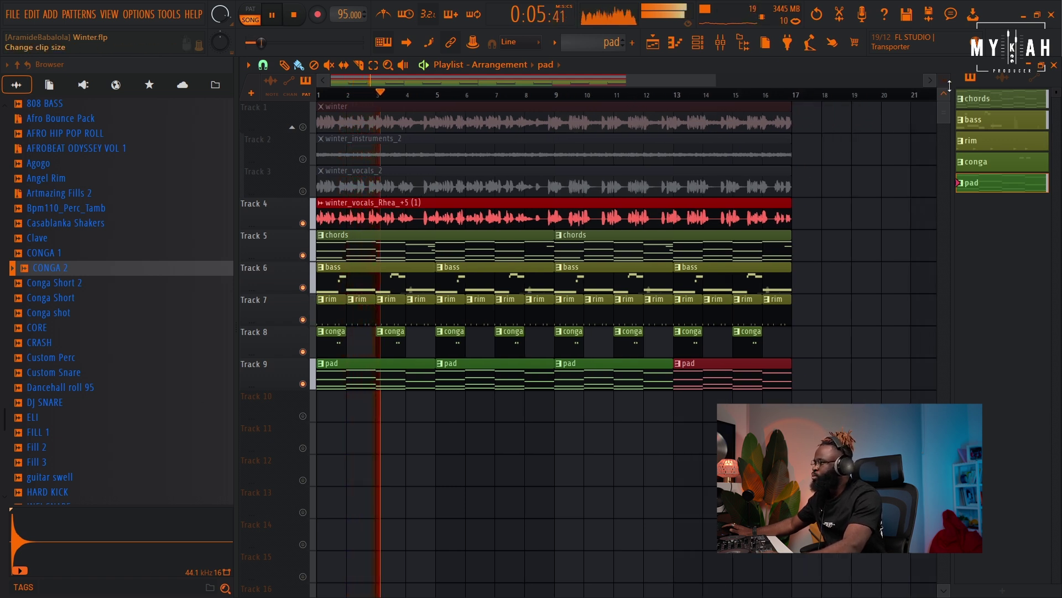
scroll(754, 172, "up", 1)
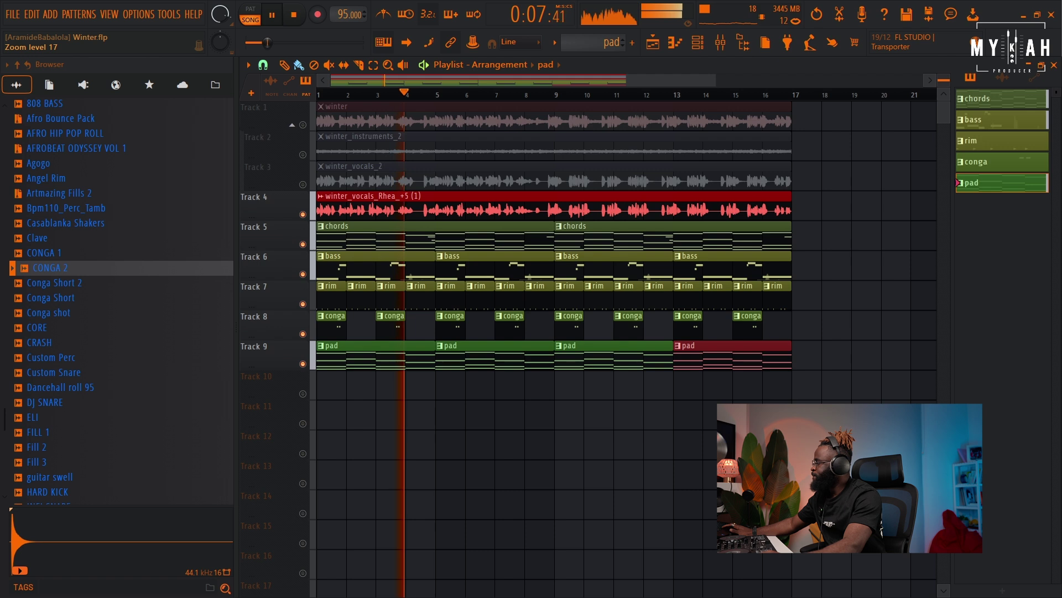
scroll(116, 269, "up", 3)
key("space")
scroll(117, 268, "up", 10)
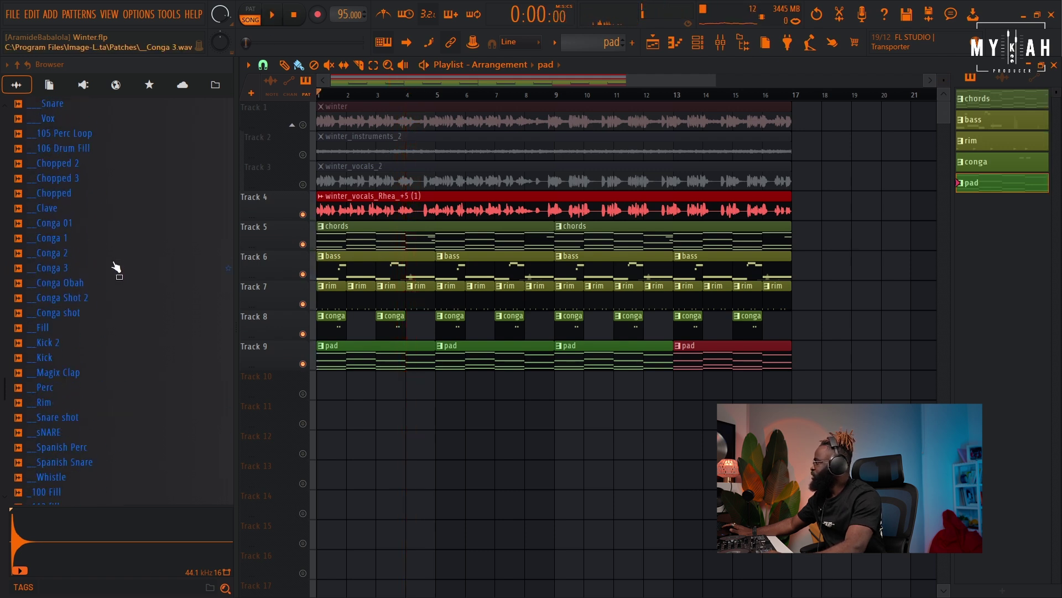
left_click(93, 359)
left_click_drag(58, 303, 333, 394)
key("space")
left_click(303, 393)
key("space")
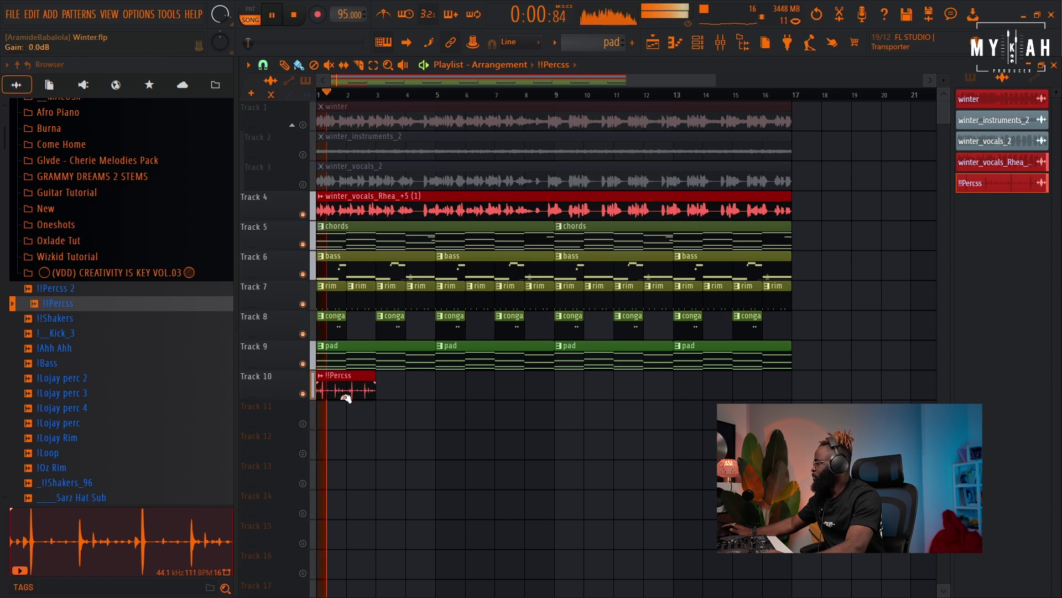
left_click_drag(354, 390, 750, 404)
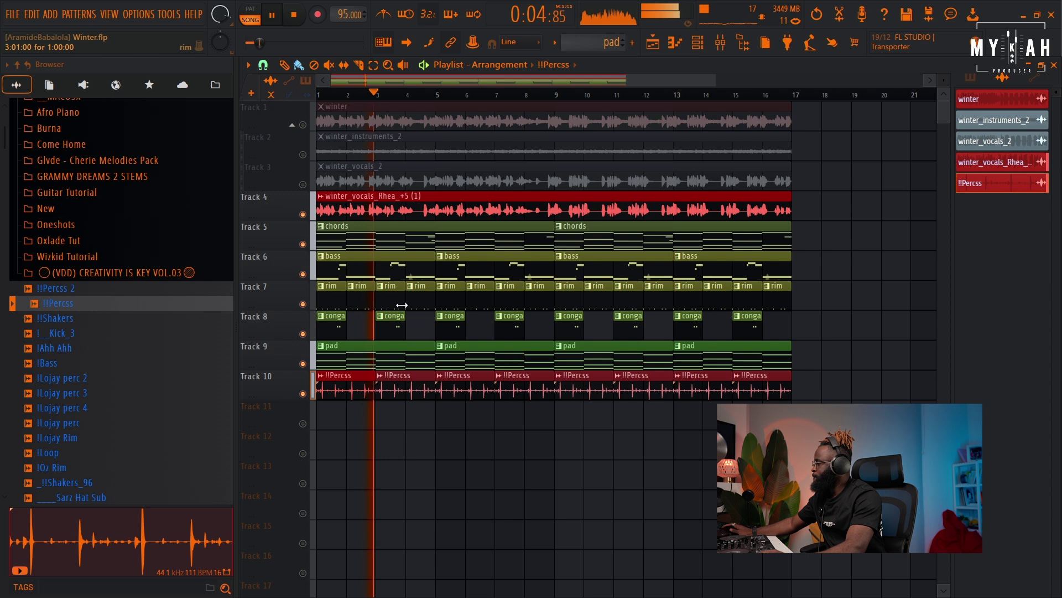
- Open the conga pattern in the piano roll and return to the playlist
scroll(383, 98, "up", 3)
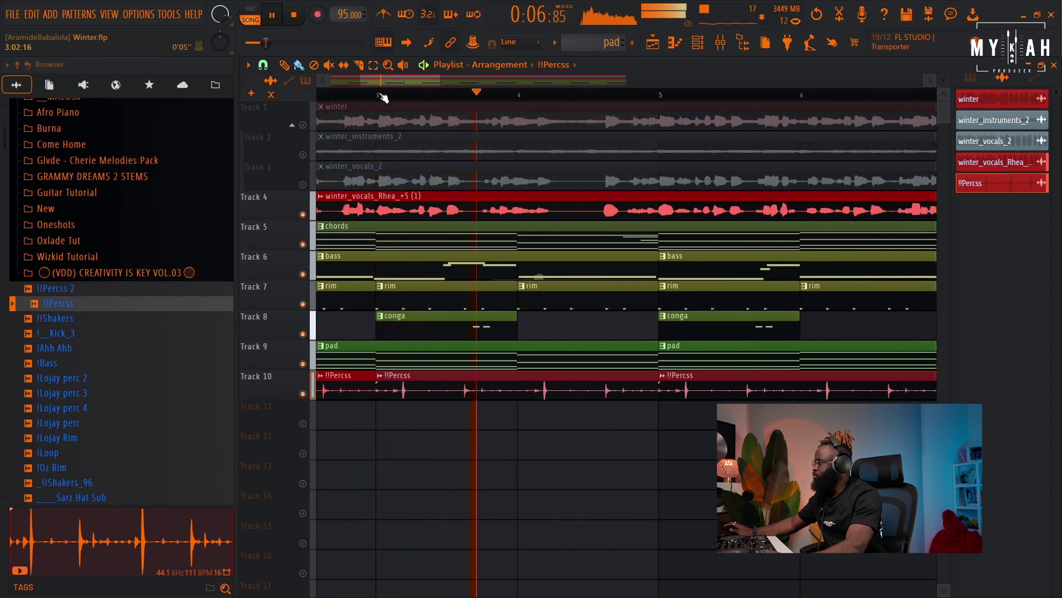
double_click(529, 328)
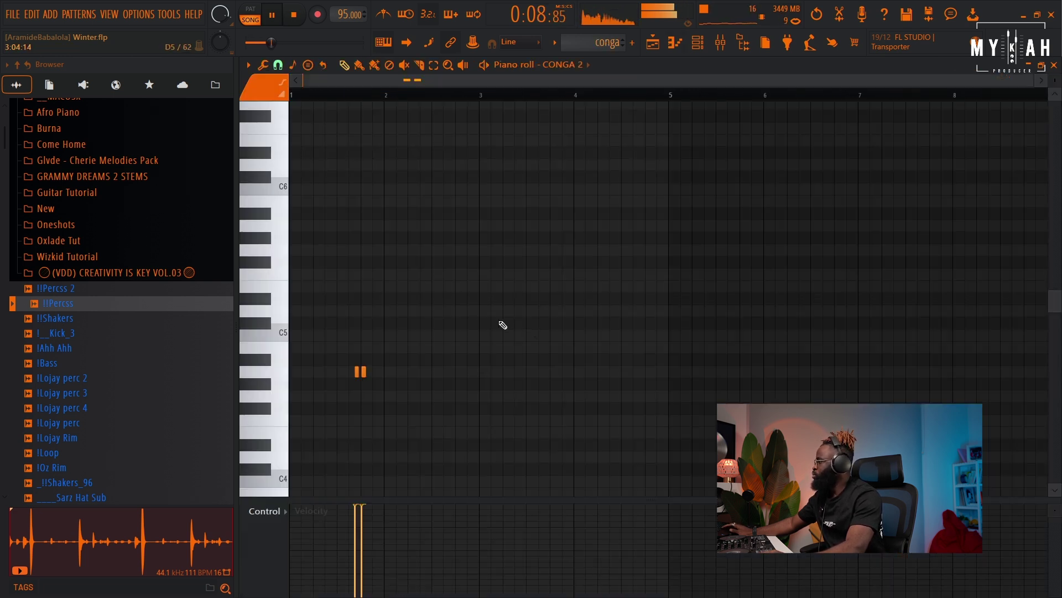
left_click(651, 49)
- Stop playback and browse the sample library for a kick, picking USSP_kick_02
key("space")
scroll(111, 431, "down", 8)
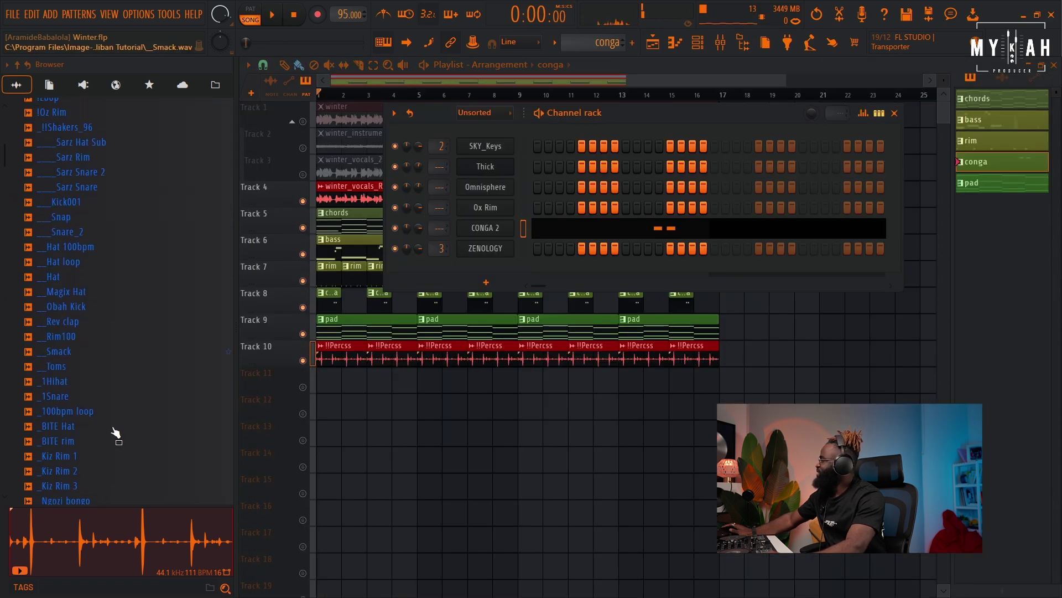
scroll(97, 434, "down", 10)
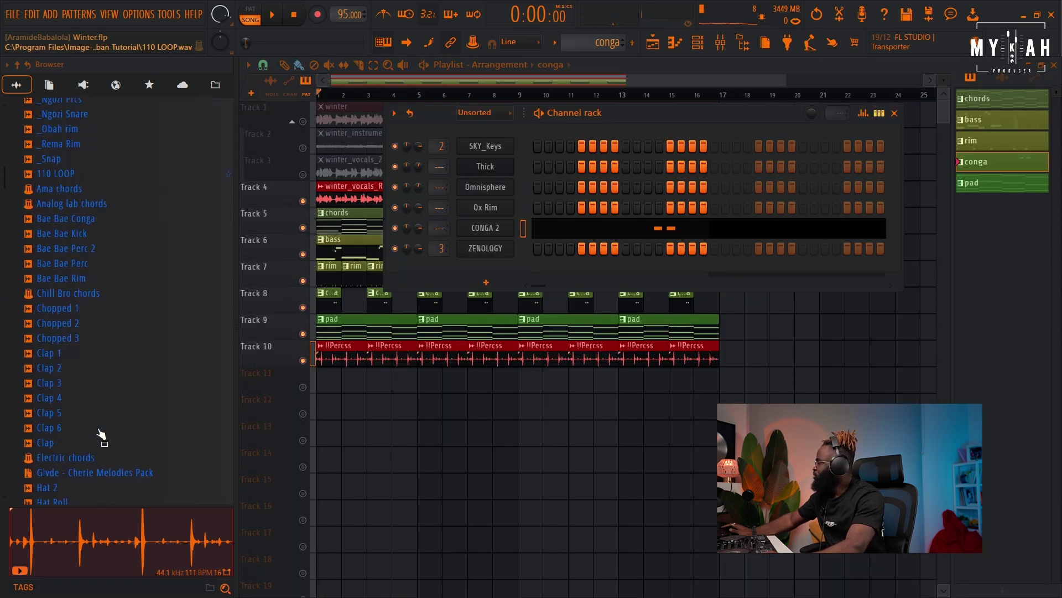
scroll(100, 434, "up", 15)
scroll(99, 433, "down", 10)
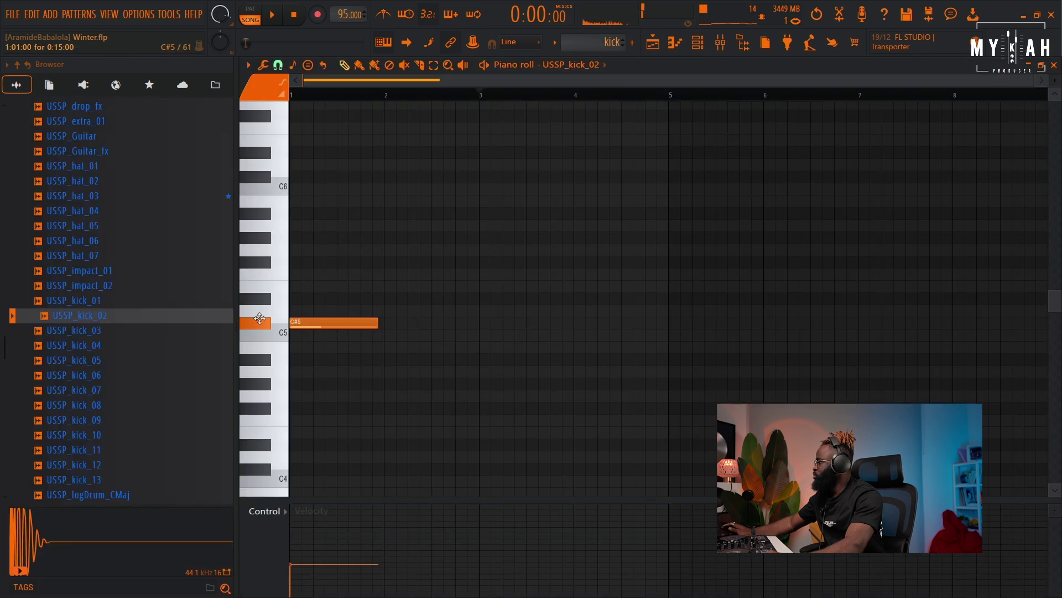
- Build the kick pattern on C5 with three-step notes at the start and eleventh step of bars 1 to 3
left_click_drag(259, 319, 260, 332)
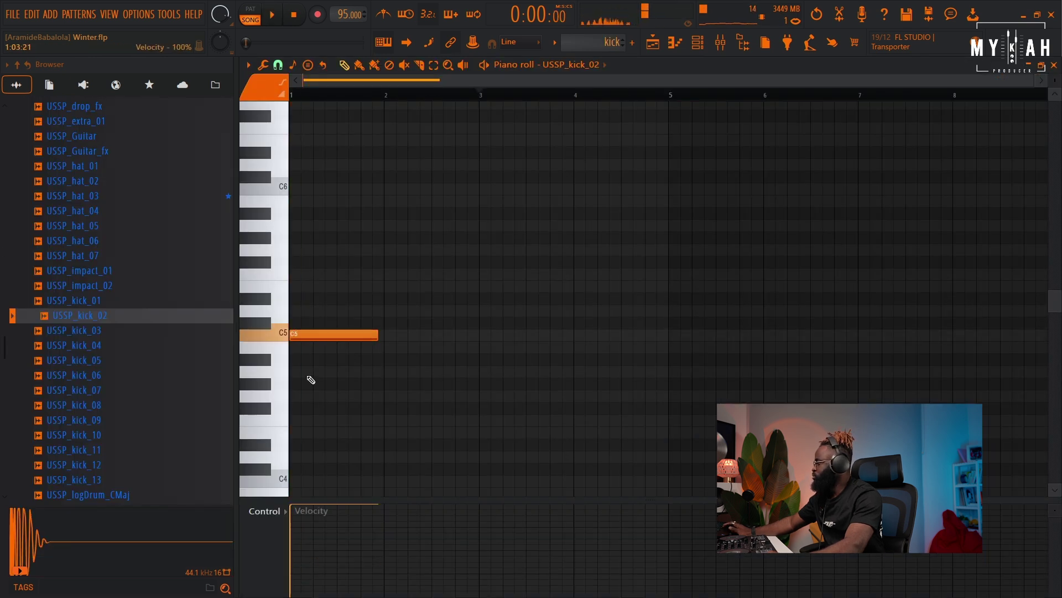
left_click_drag(363, 337, 306, 335)
key("space")
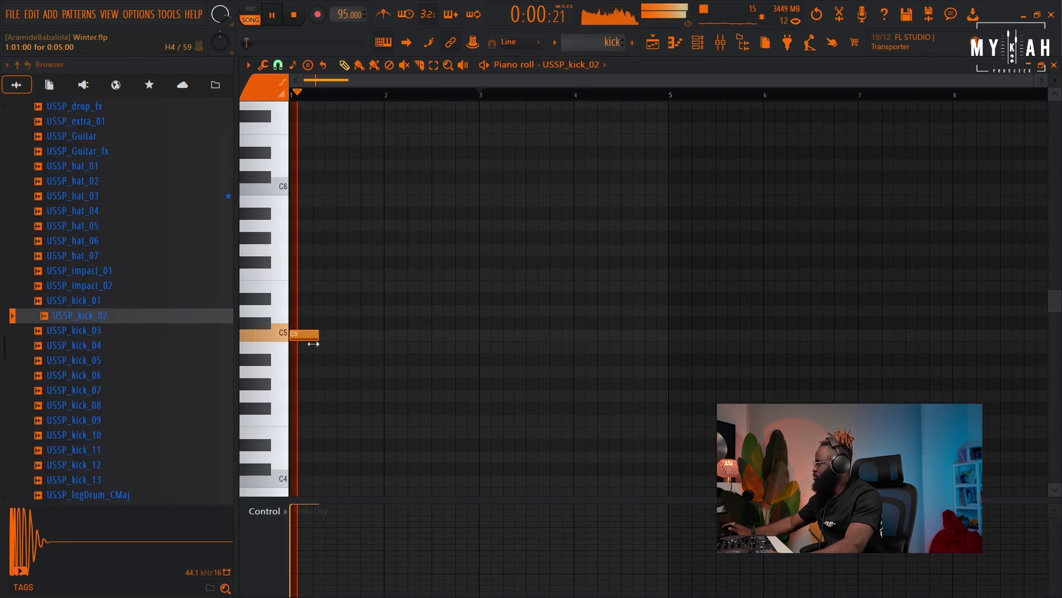
left_click(357, 335)
left_click(392, 335)
left_click(449, 335)
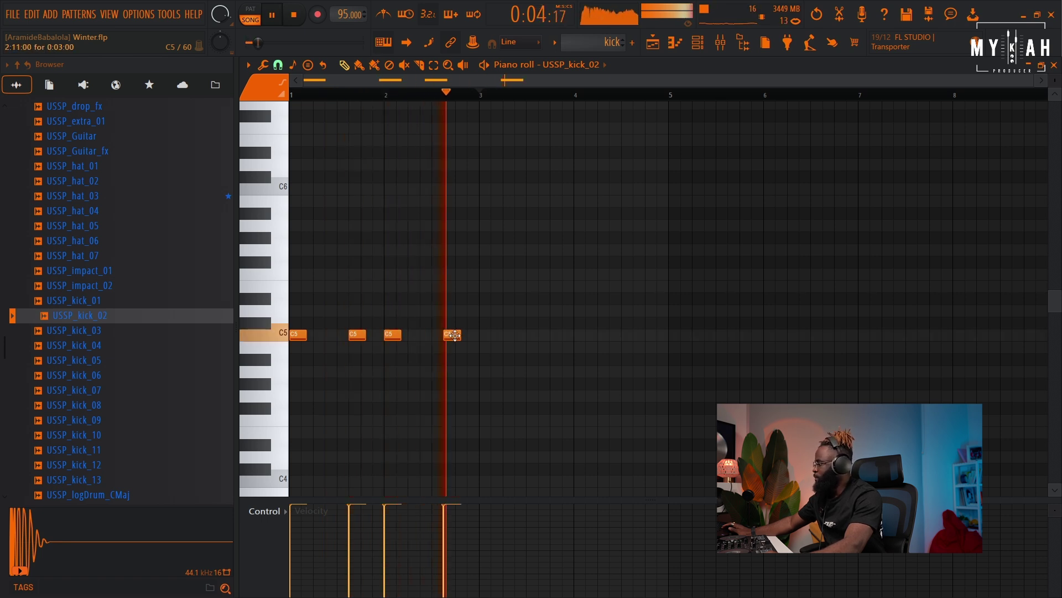
left_click(486, 335)
left_click(543, 334)
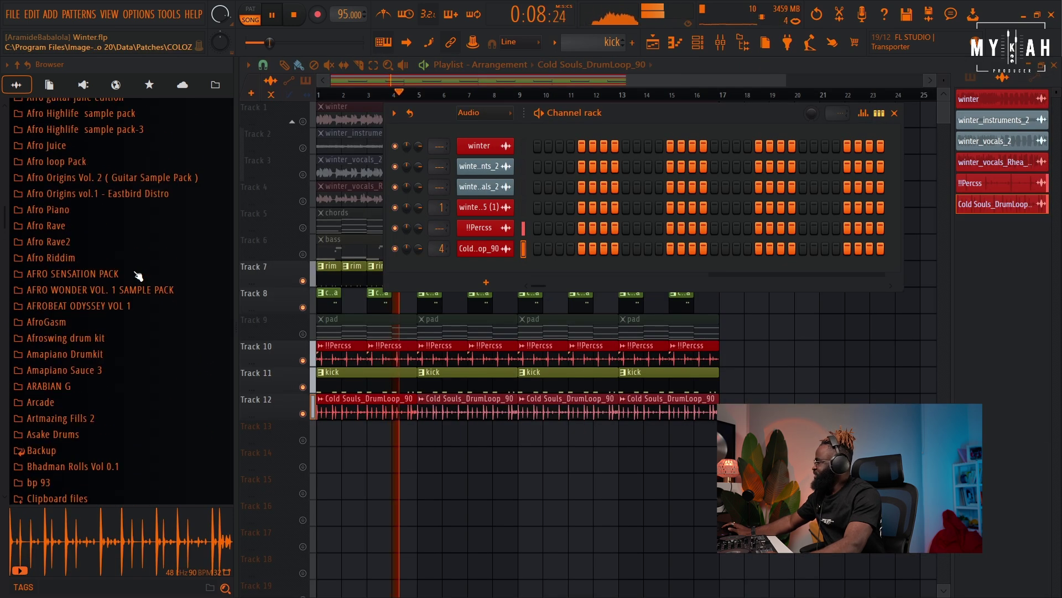
- Unmute the bass on Track 6 and restart playback to hear it with the drums
scroll(136, 273, "up", 10)
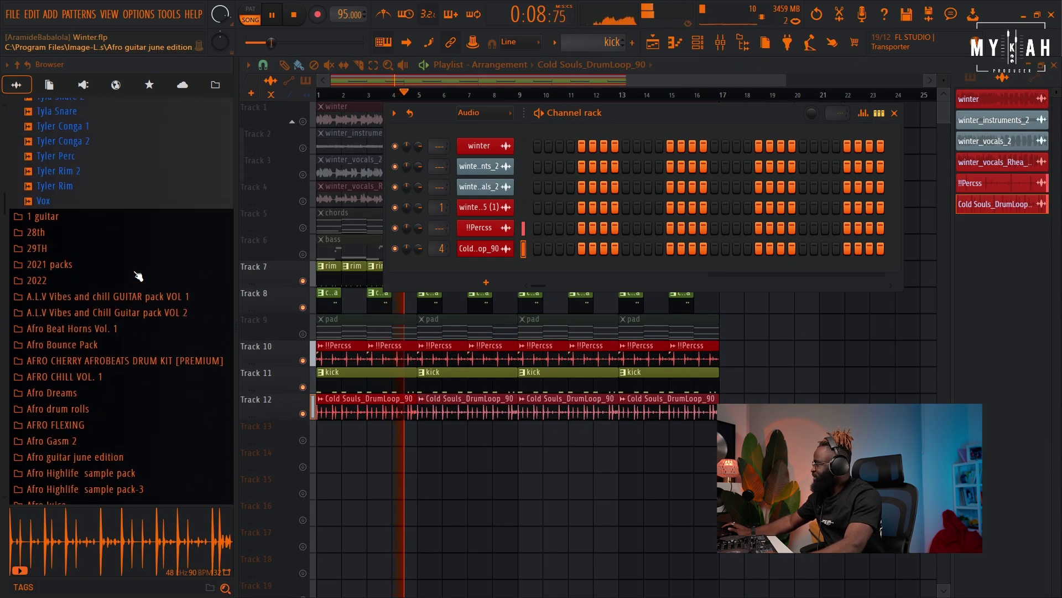
key("space")
left_click(306, 258)
key("space")
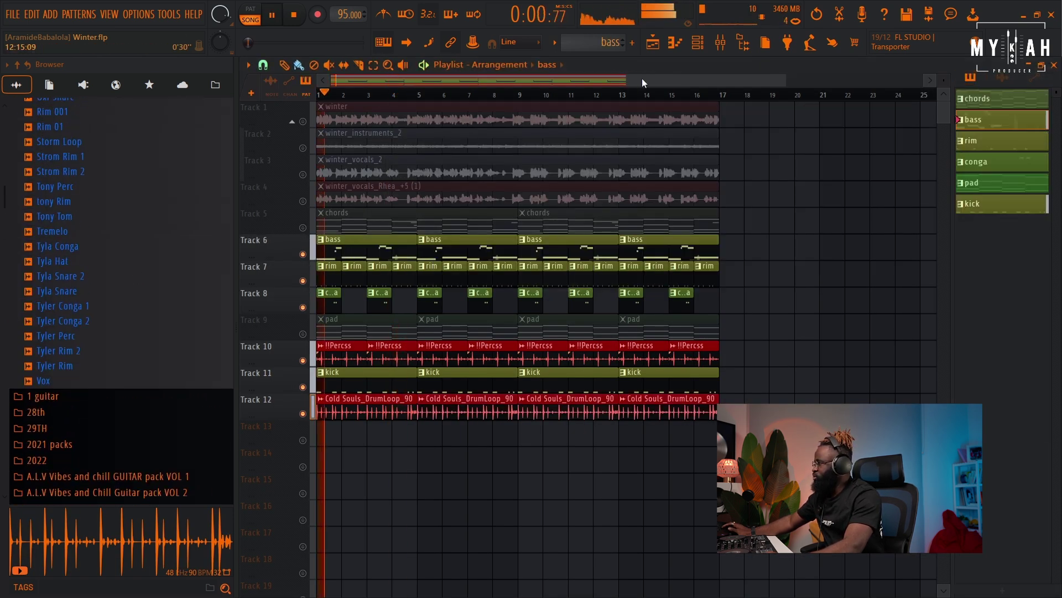
- Route the Omnisphere bass to mixer track 5 and the USSP_kick_02 channel to mixer track 6, and stop playback
key("F6")
left_click(486, 186)
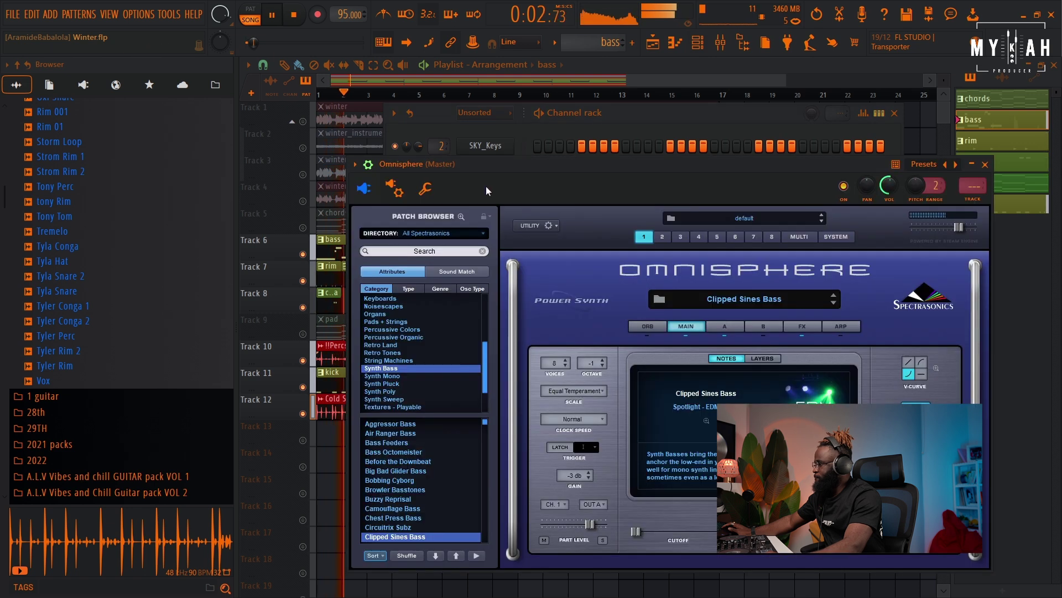
key("F9")
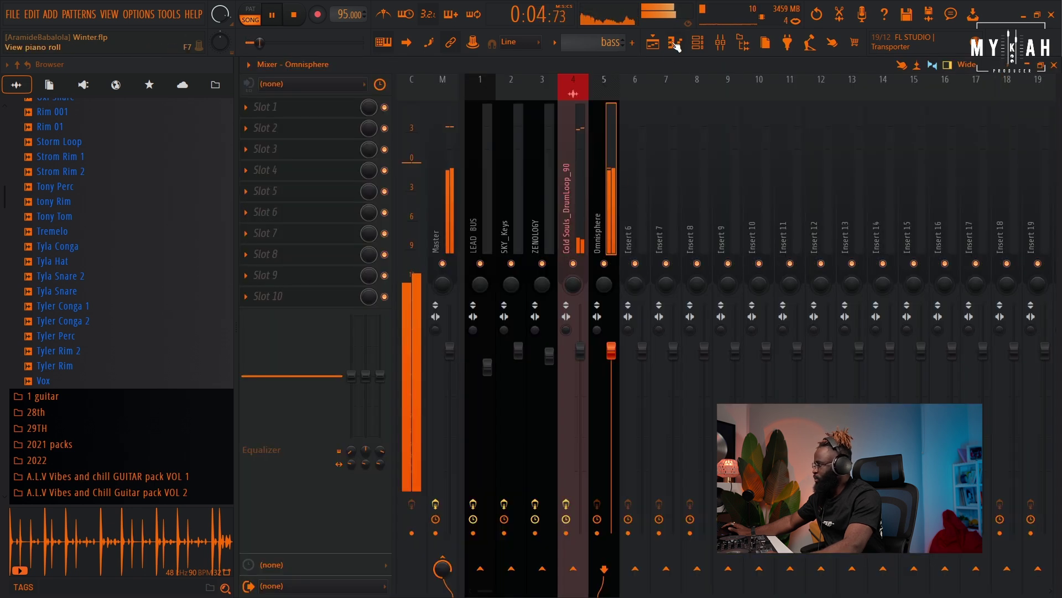
key("F5")
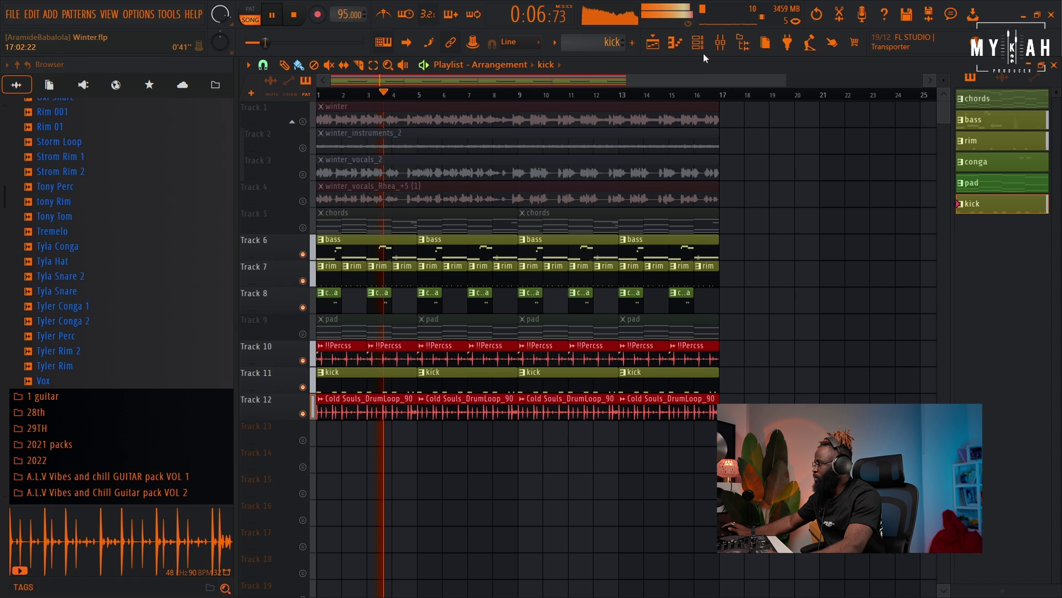
key("F6")
left_click(490, 271)
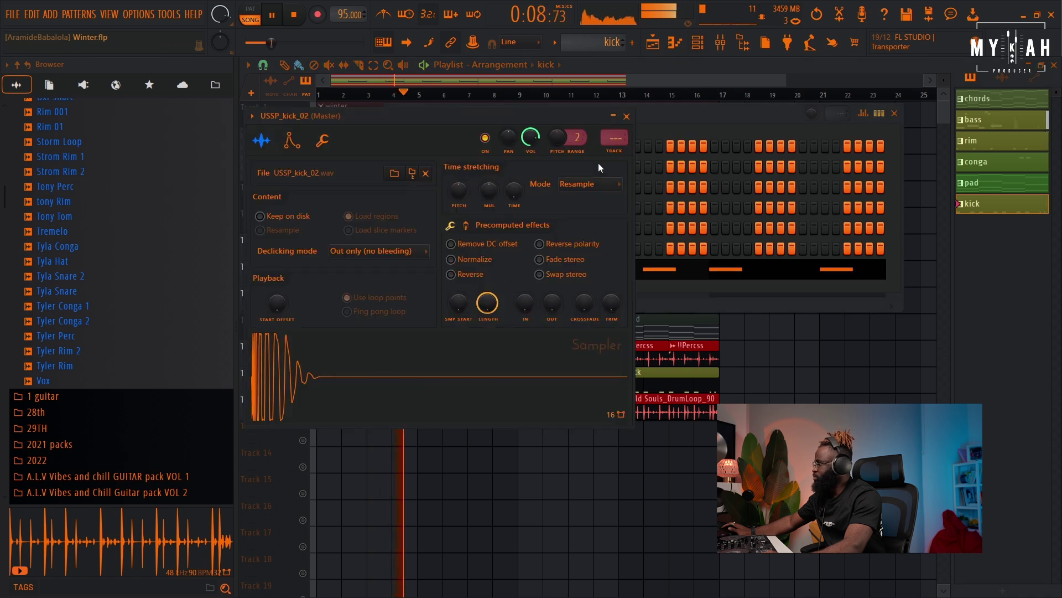
key("F9")
key("space")
- Sidechain the kick's mixer track to the Omnisphere track and load Fruity Limiter in the Omnisphere track's first effect slot
right_click(604, 569)
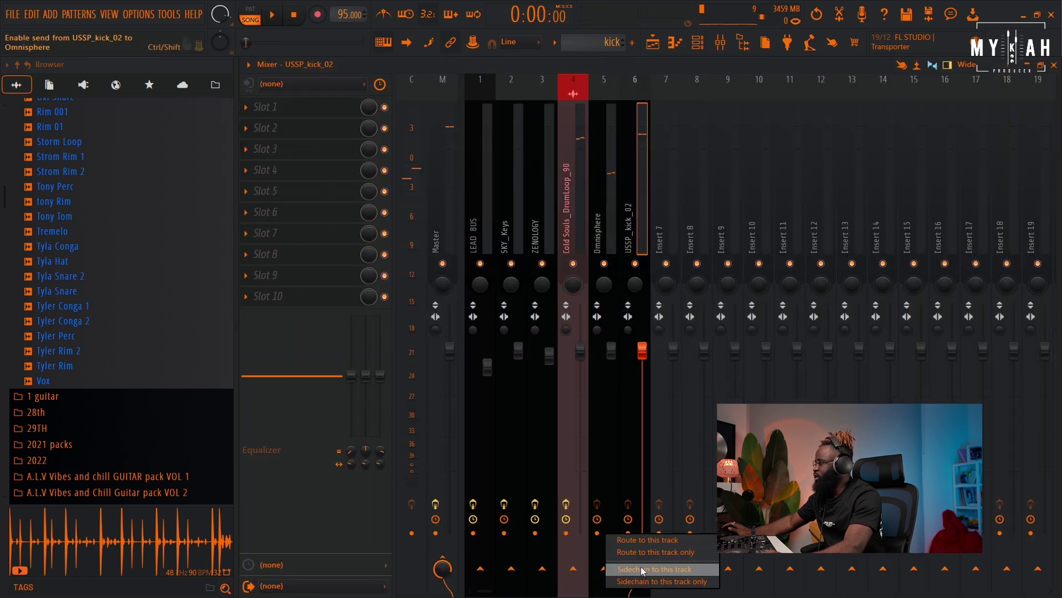
left_click(642, 569)
left_click(604, 232)
left_click(266, 107)
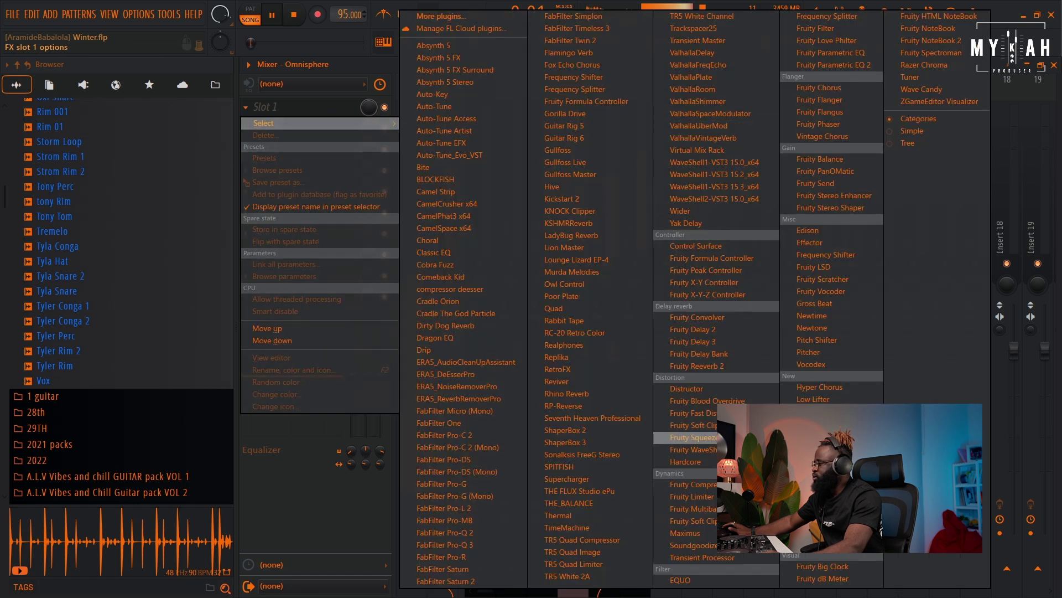
left_click(710, 498)
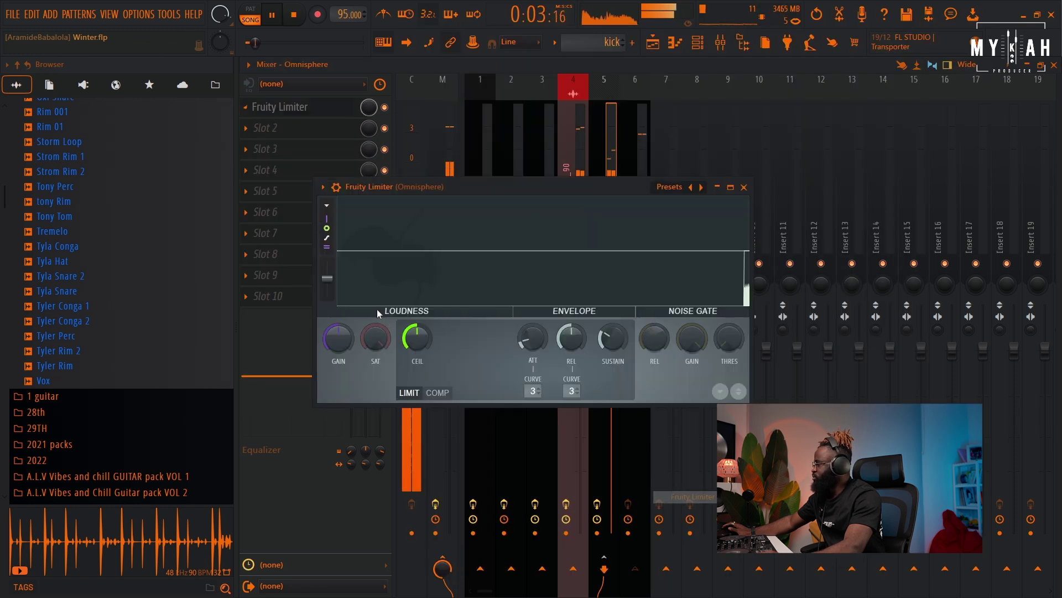
- Switch Fruity Limiter to COMP mode, set its sidechain input to 1, and adjust the threshold and ratio
left_click(437, 392)
left_click(571, 391)
left_click(612, 414)
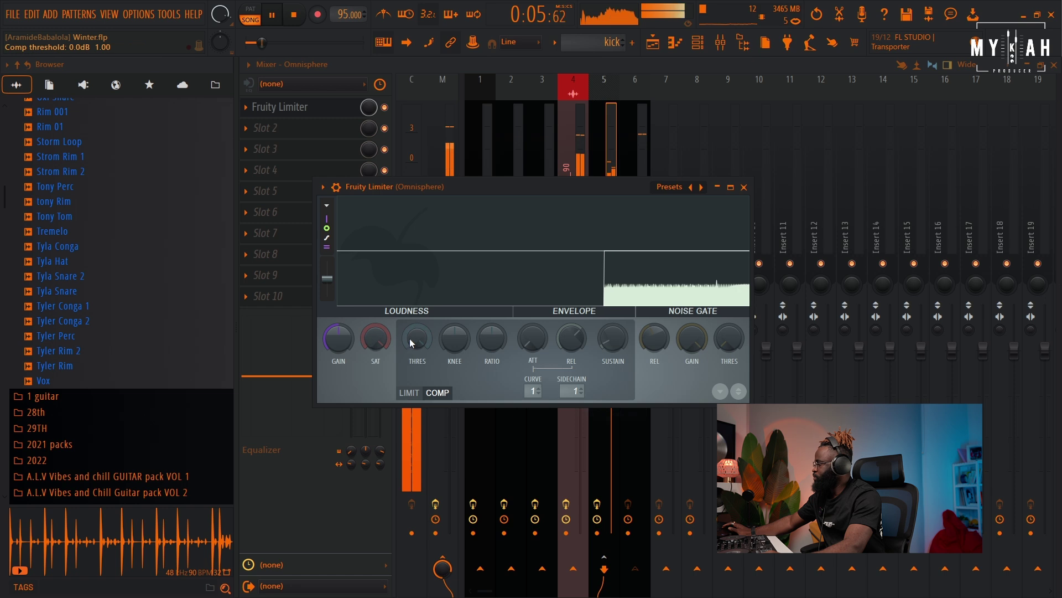
left_click_drag(417, 338, 417, 318)
left_click_drag(492, 339, 492, 318)
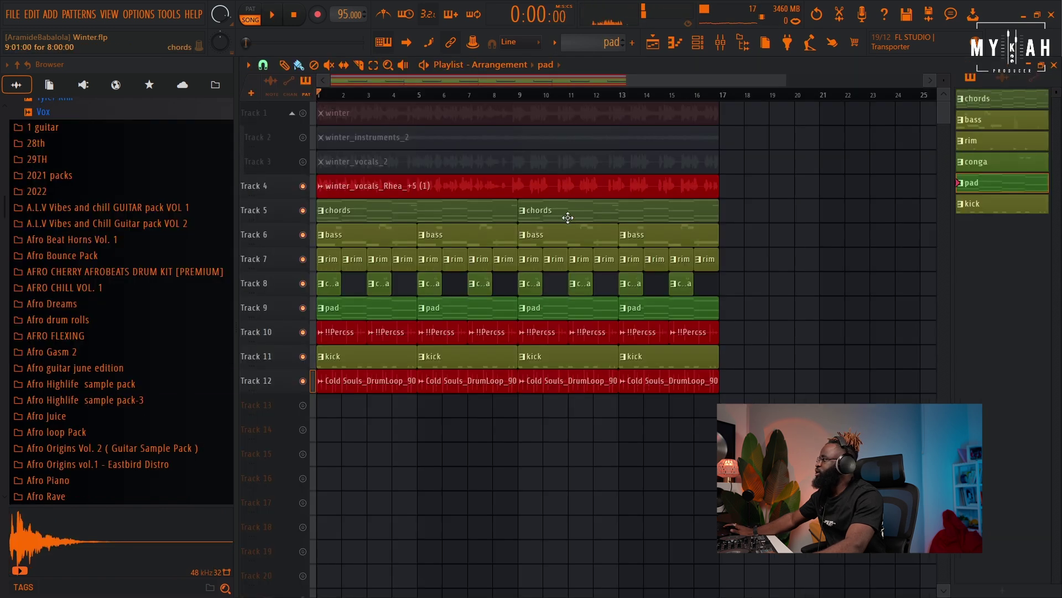
- Add an Analog Lab V instrument channel to the channel rack
key("F6")
left_click(479, 299)
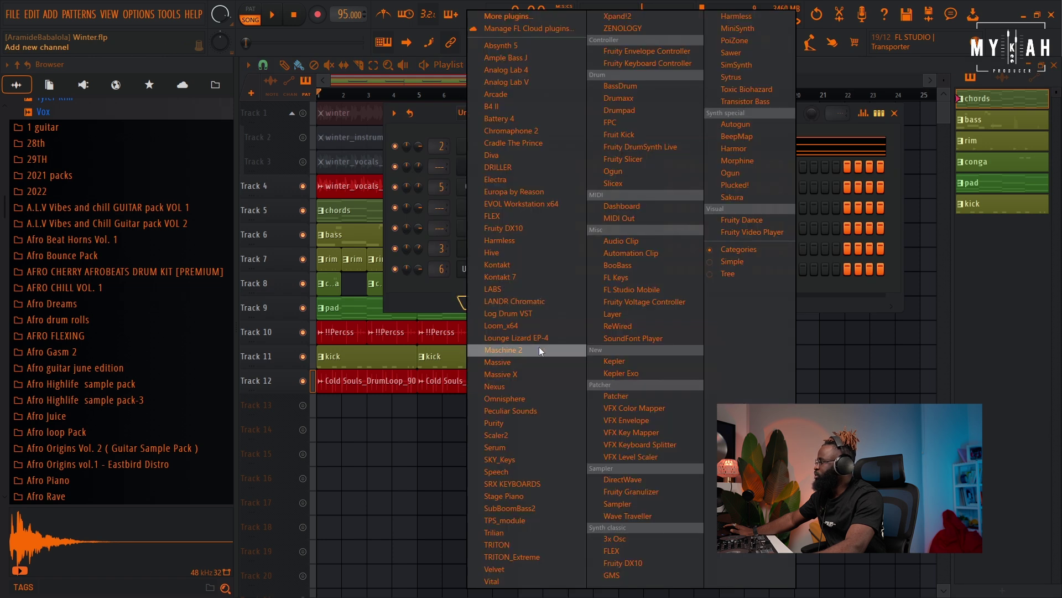
left_click(532, 84)
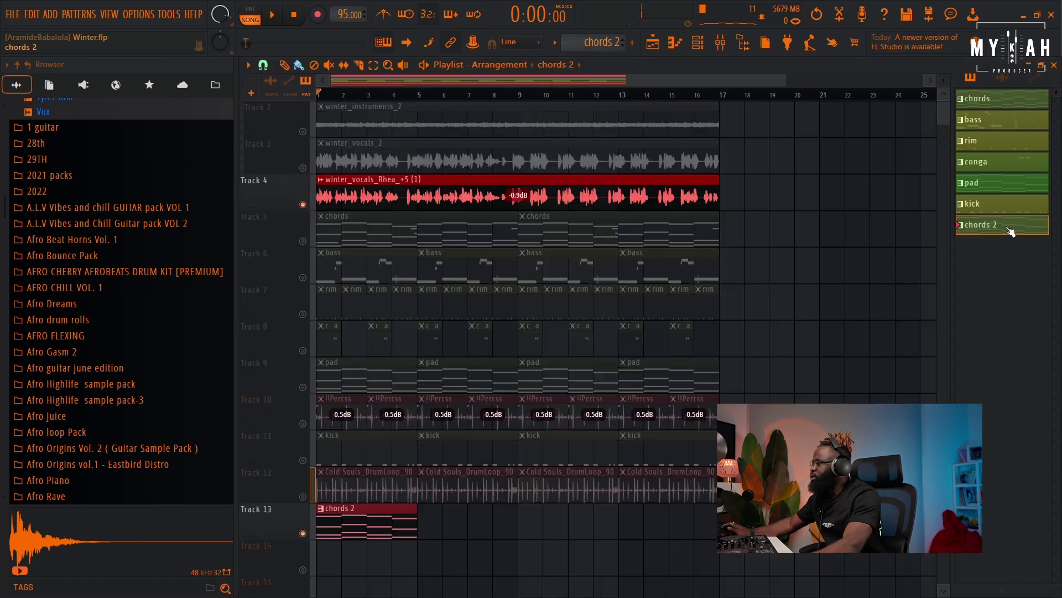
right_click(1006, 224)
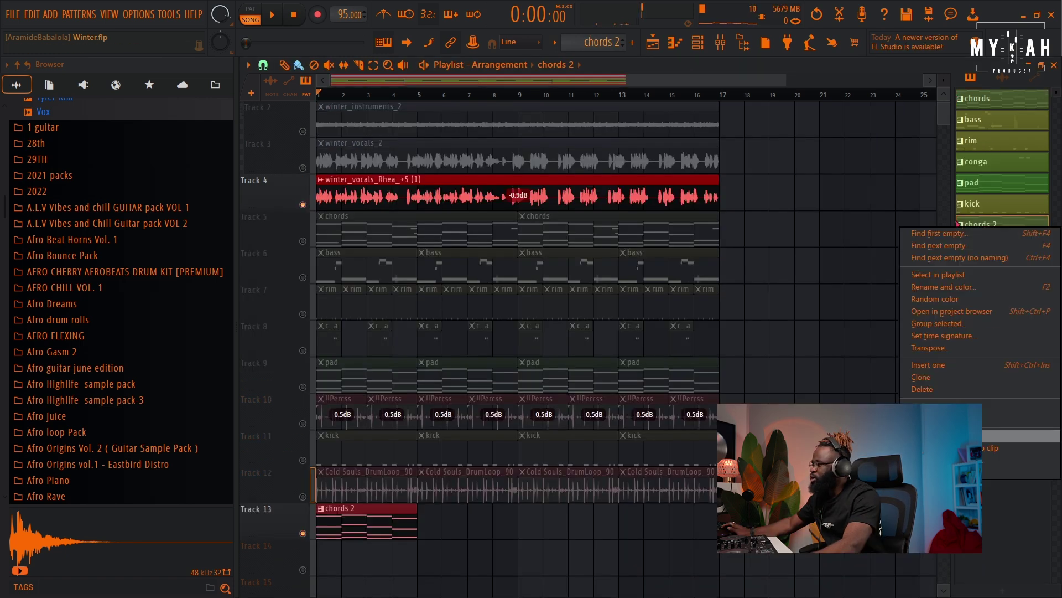
left_click(940, 473)
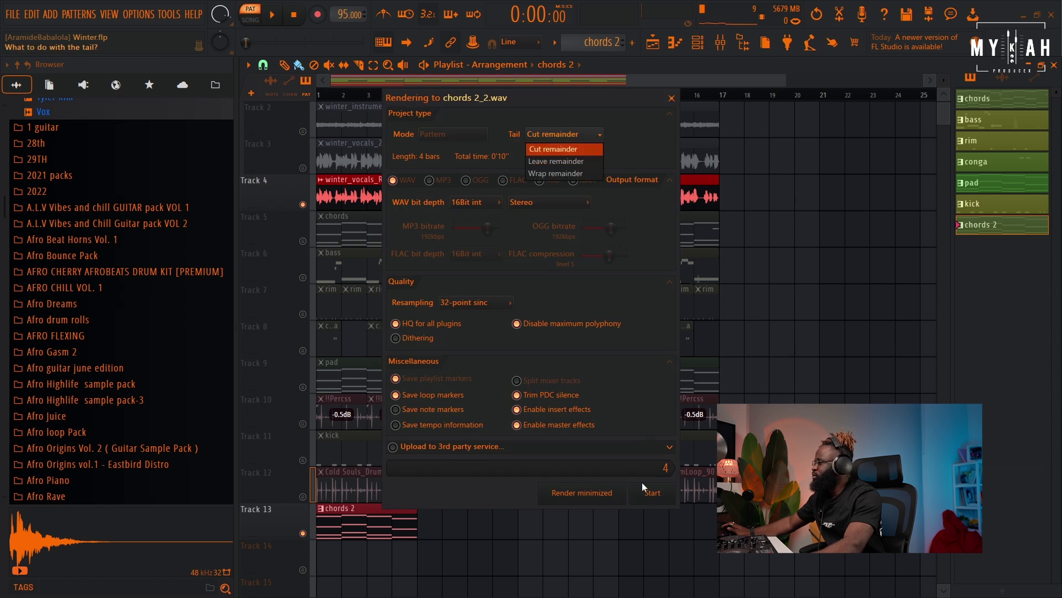
key("Escape")
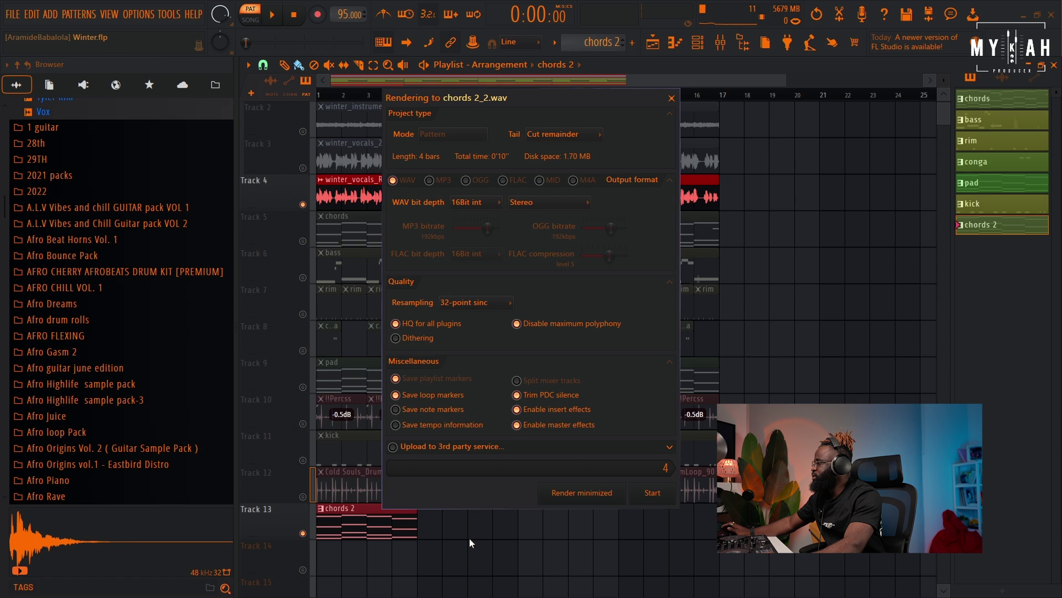
left_click(652, 494)
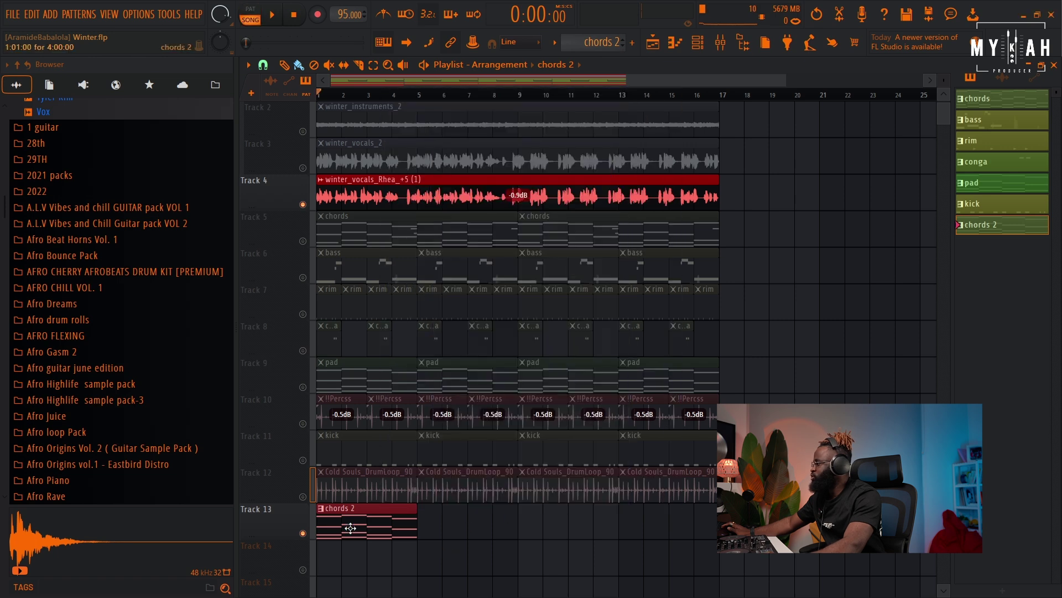
- Flip the chords 2 pattern's notes horizontally in the piano roll so the progression runs backwards, and return to the playlist
double_click(351, 528)
scroll(408, 103, "down", 5)
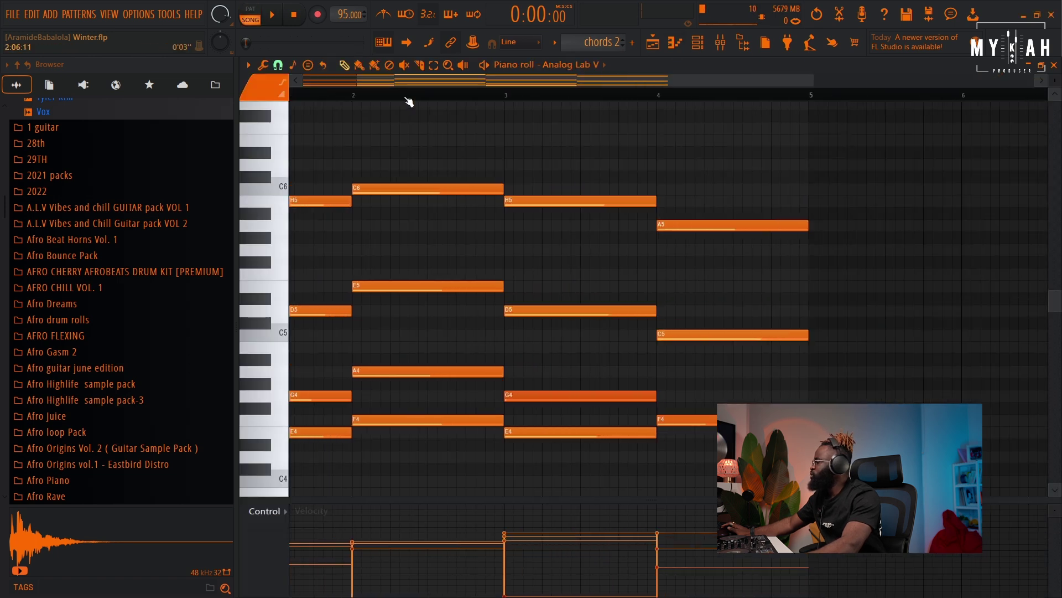
left_click(263, 66)
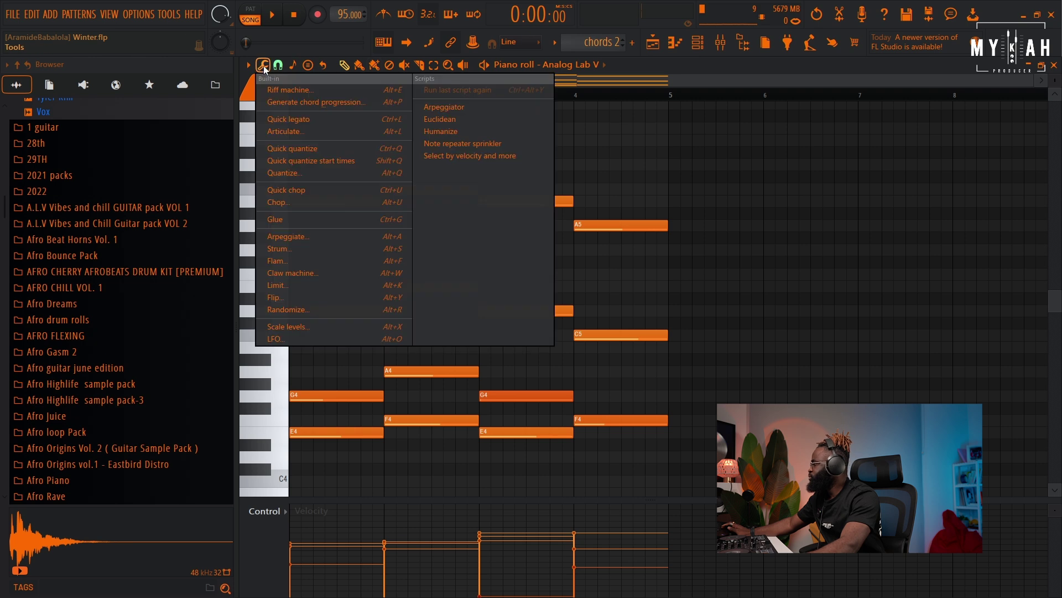
left_click(290, 296)
key("Return")
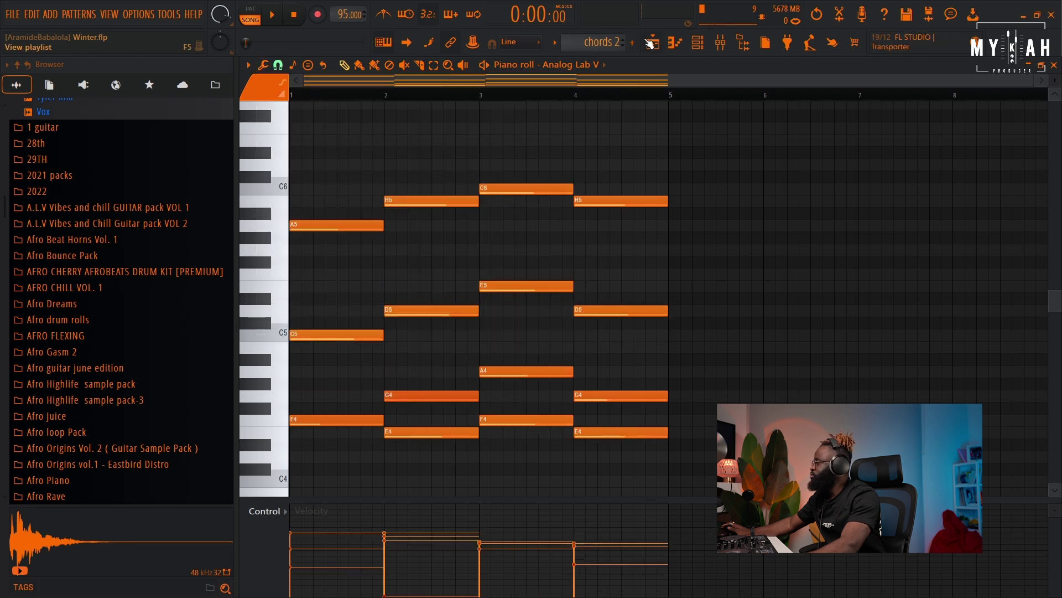
key("F5")
- Render the chords 2 pattern to a 16-bit WAV that replaces its Track 13 clip, and reverse the resulting audio clip
right_click(976, 232)
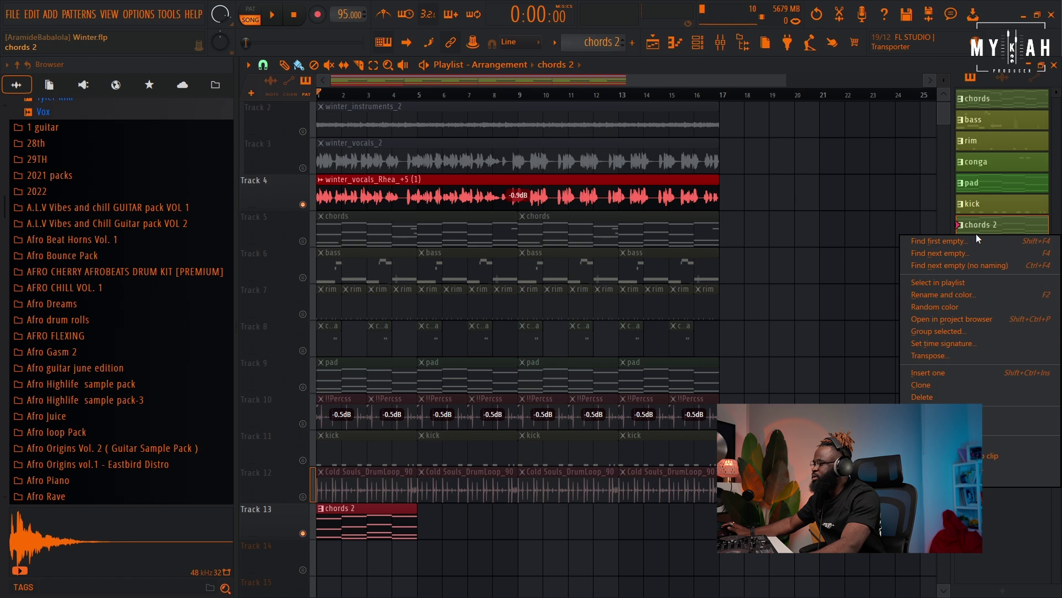
left_click(1002, 479)
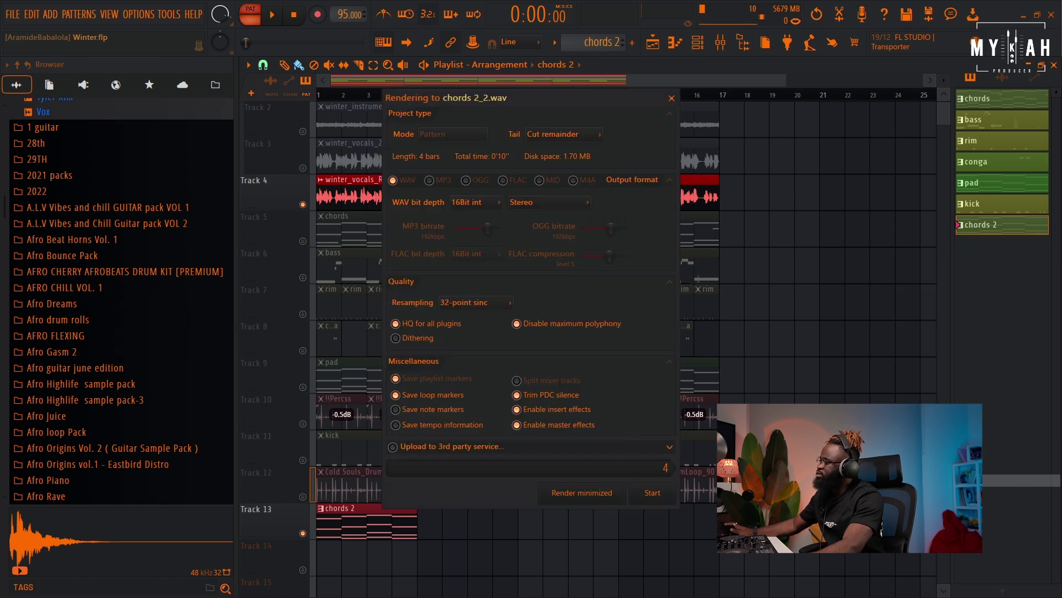
left_click(653, 492)
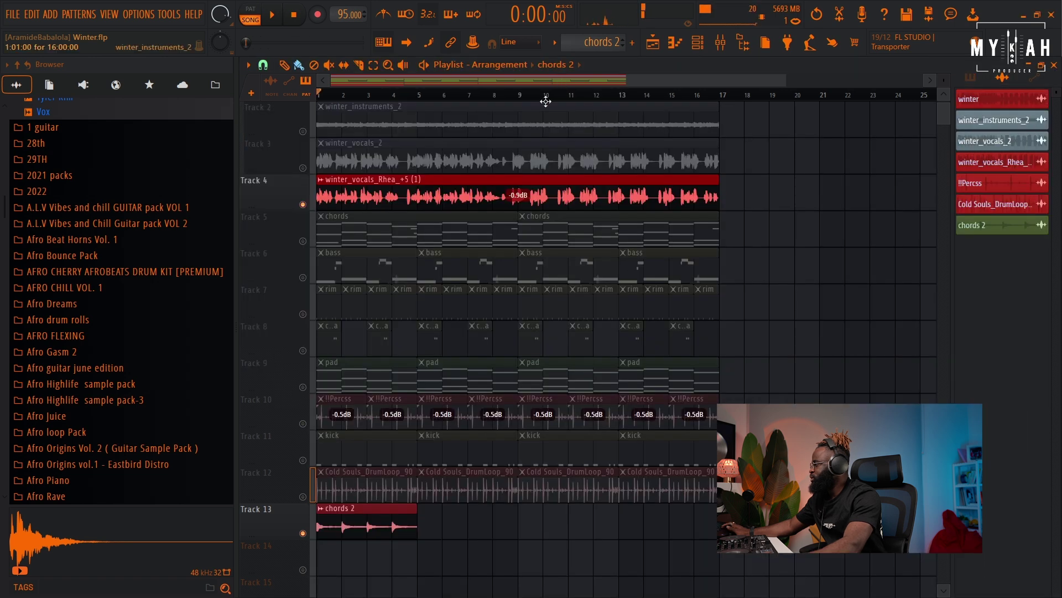
double_click(347, 531)
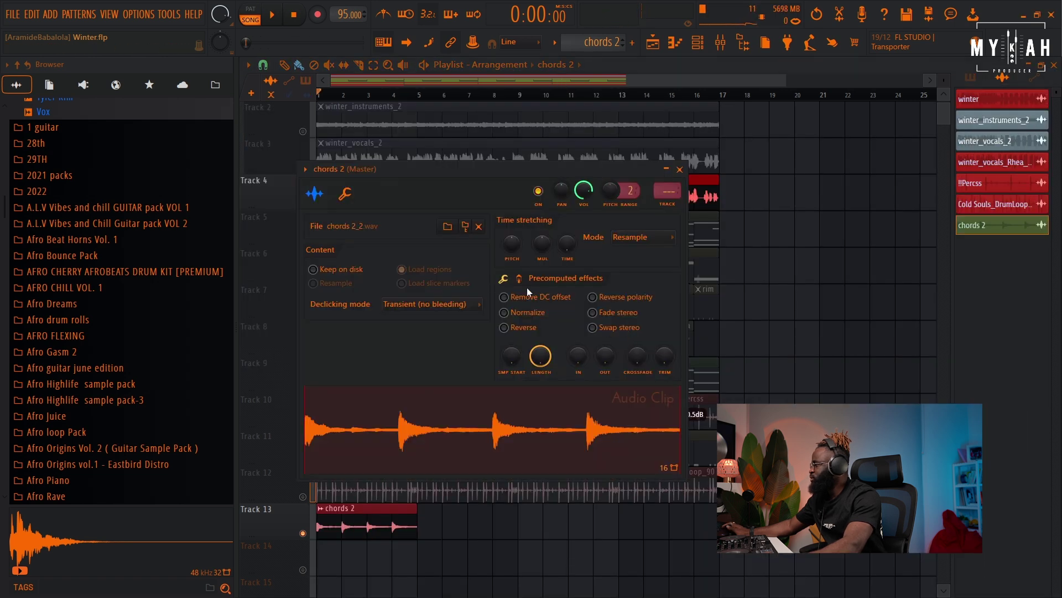
left_click(517, 328)
- Solo Track 13, unmute the Track 4 vocal, and raise the reversed chords 2 clip's gain to 0.8 dB
left_click(303, 539)
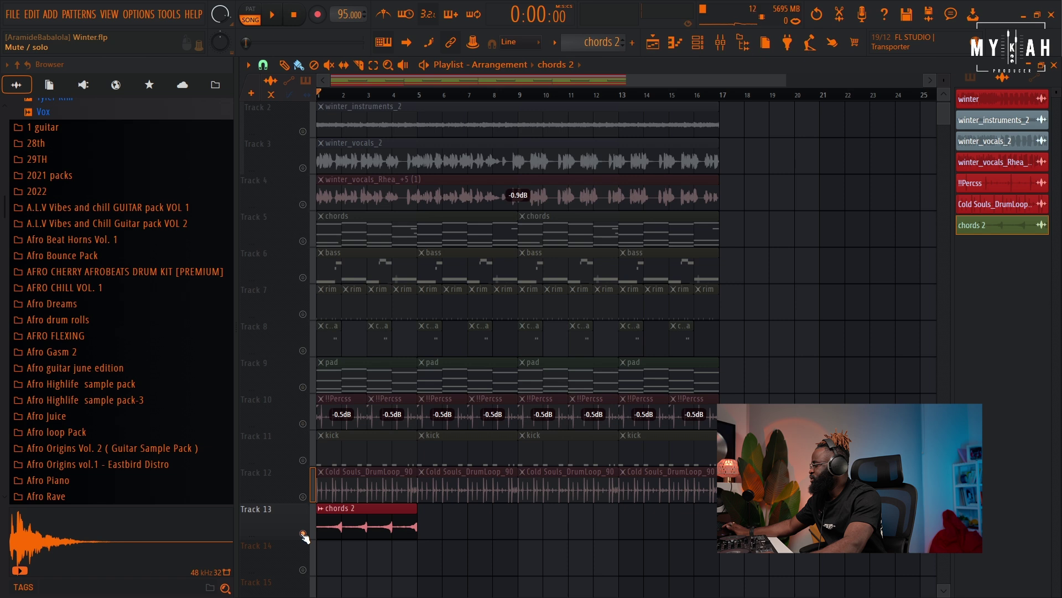
left_click(303, 204)
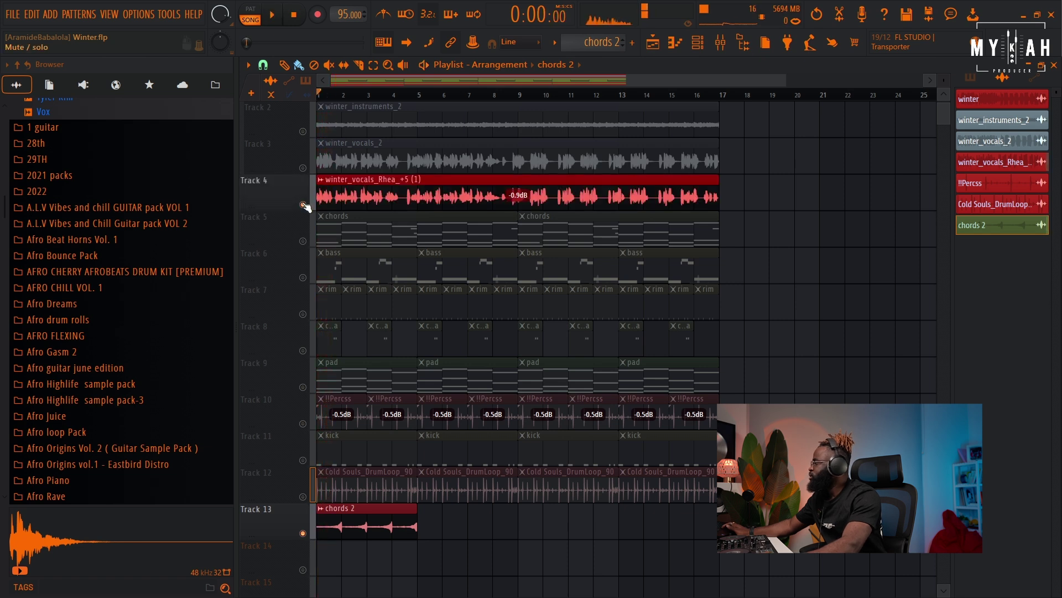
left_click_drag(367, 536, 367, 533)
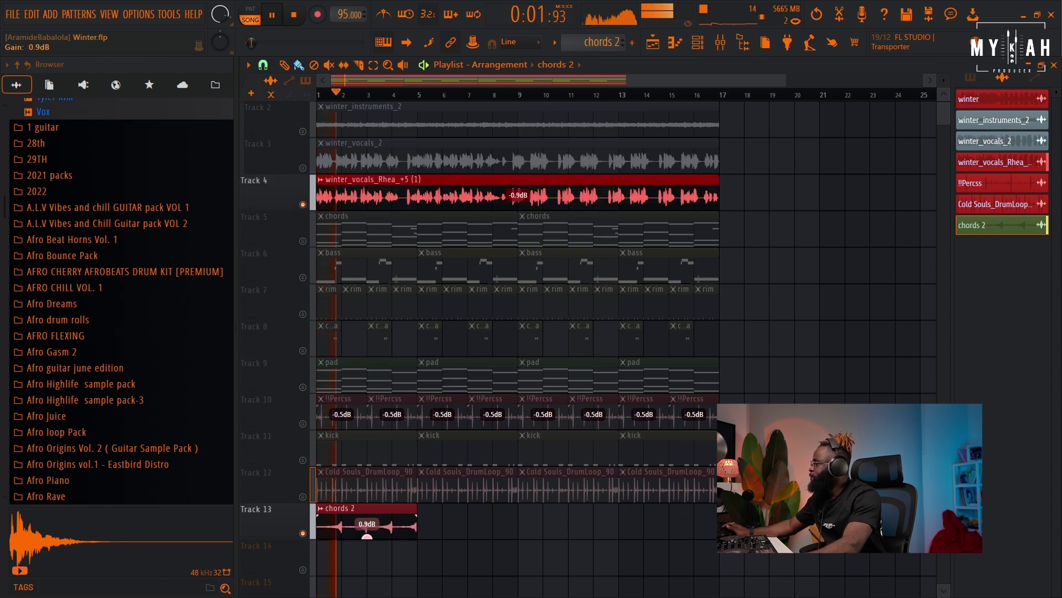
key("space")
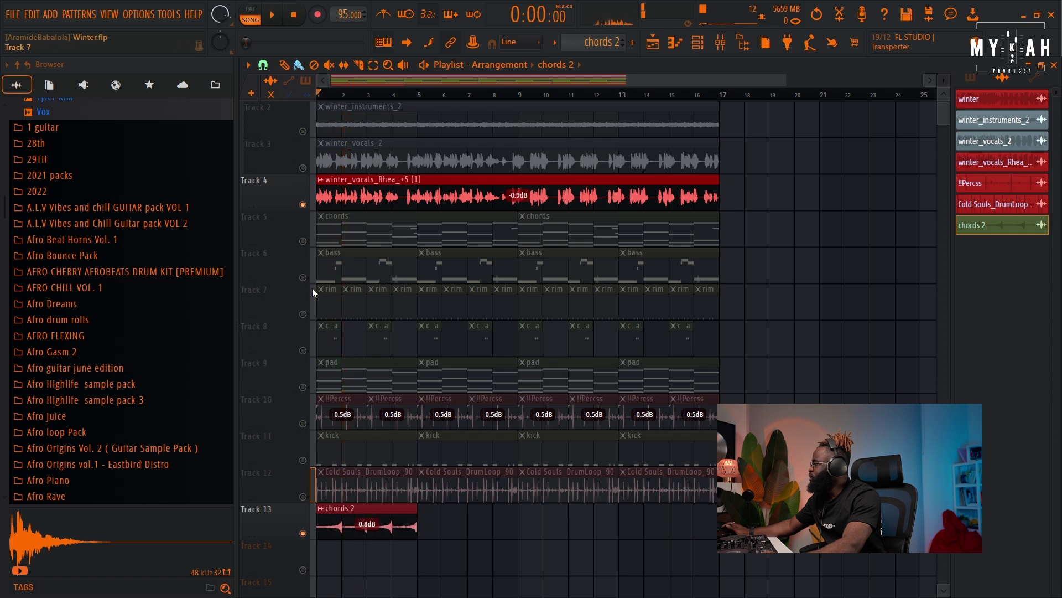
- Unmute the Track 5 chords and repeat the reversed chords 2 clip along Track 13 up to bar 17
left_click(303, 241)
key("space")
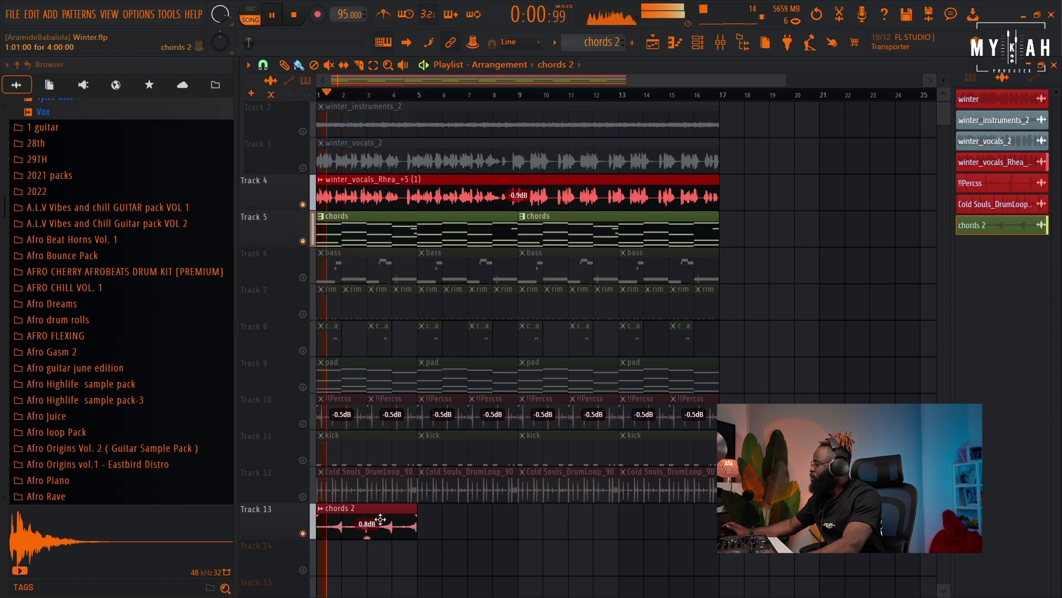
key("ctrl+b")
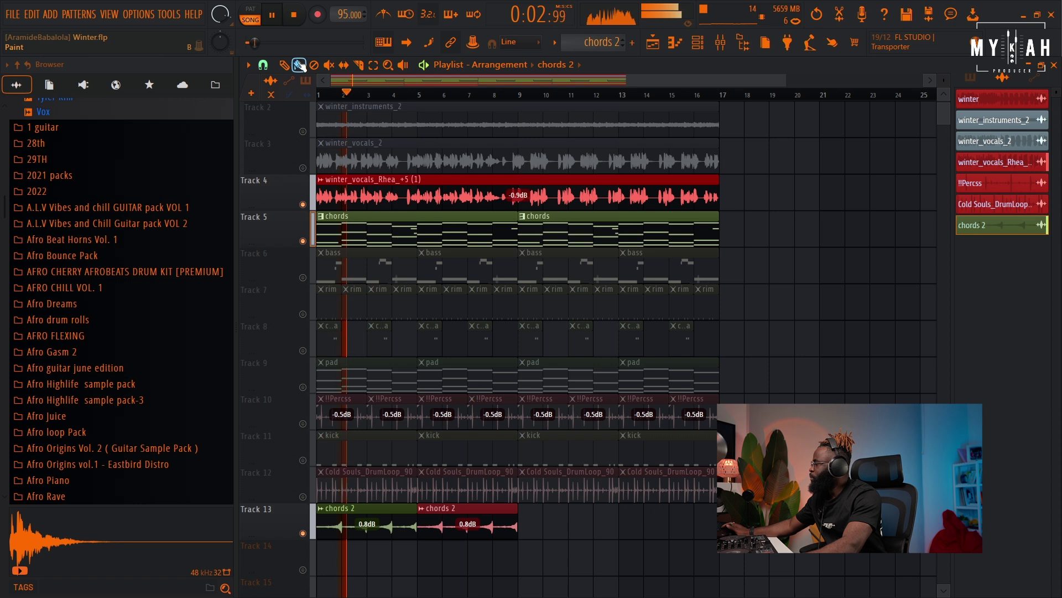
left_click_drag(528, 531, 666, 532)
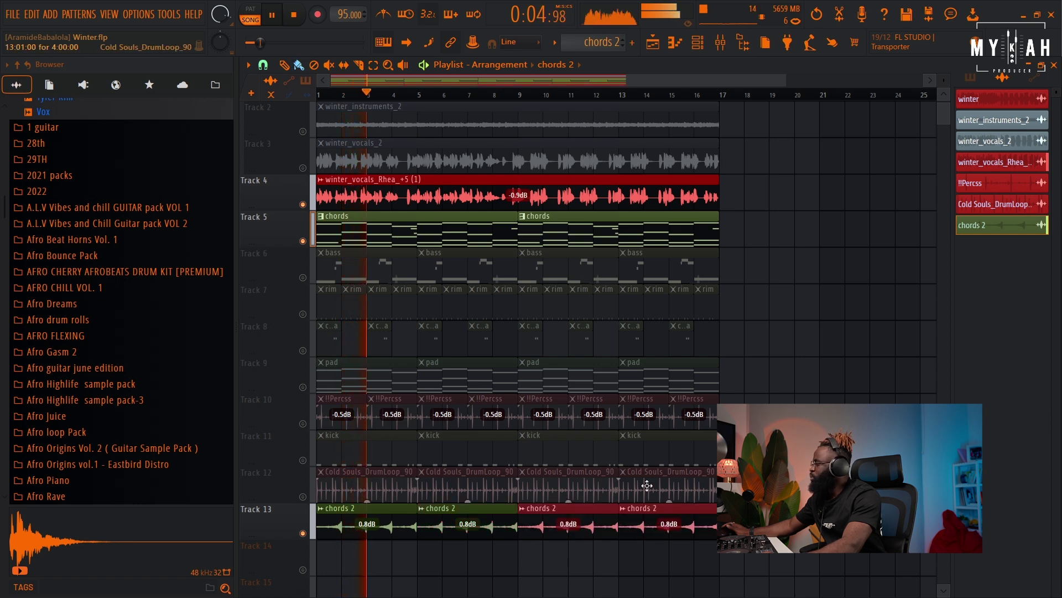
- Unmute the Track 7 rim pattern and route its Ox Rim channel to mixer track 7
left_click(303, 314)
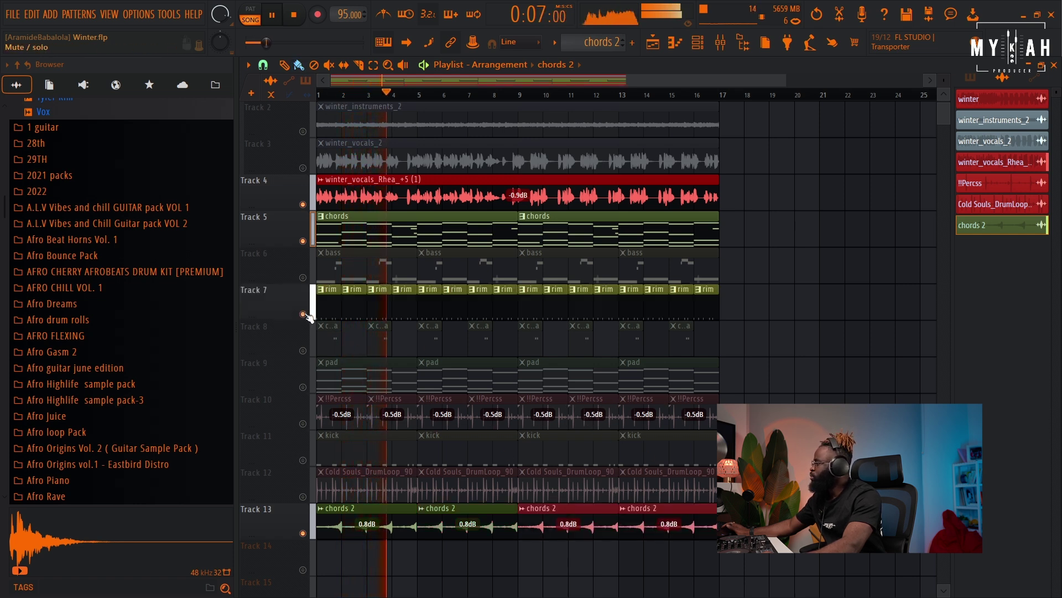
double_click(355, 305)
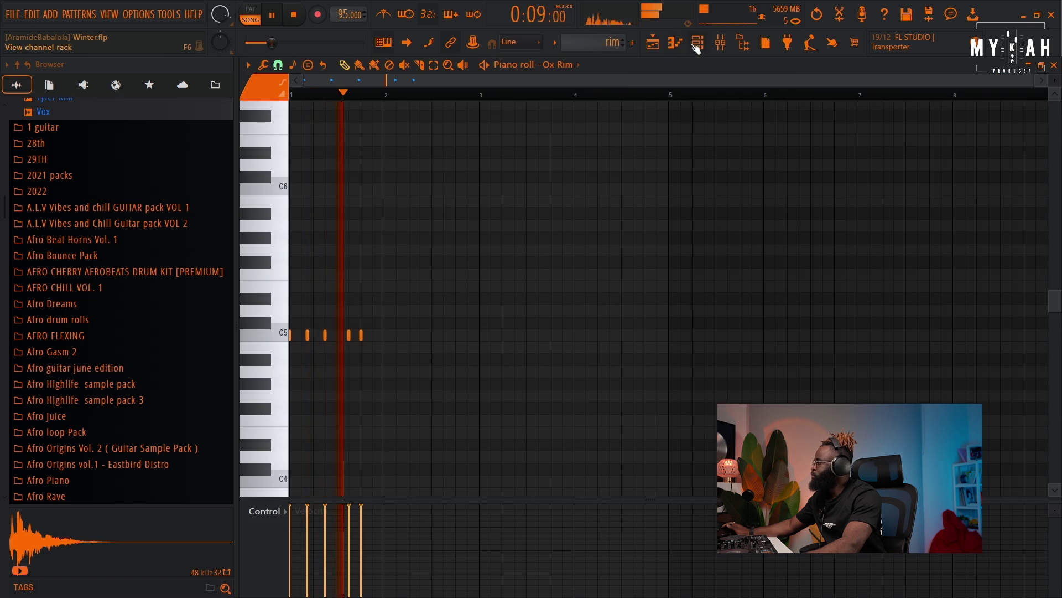
key("F6")
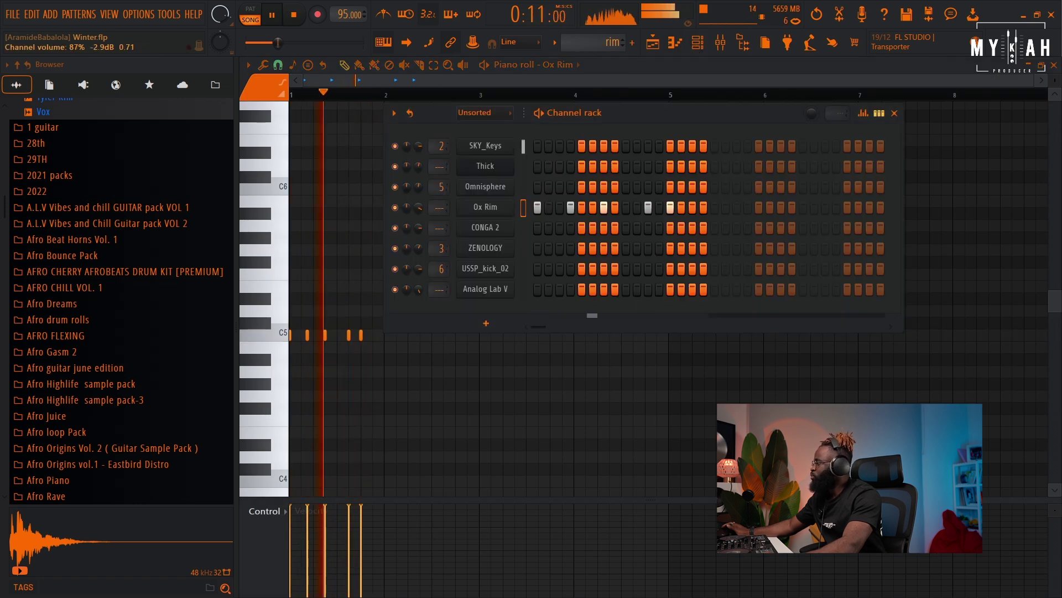
left_click(485, 206)
left_click(691, 227)
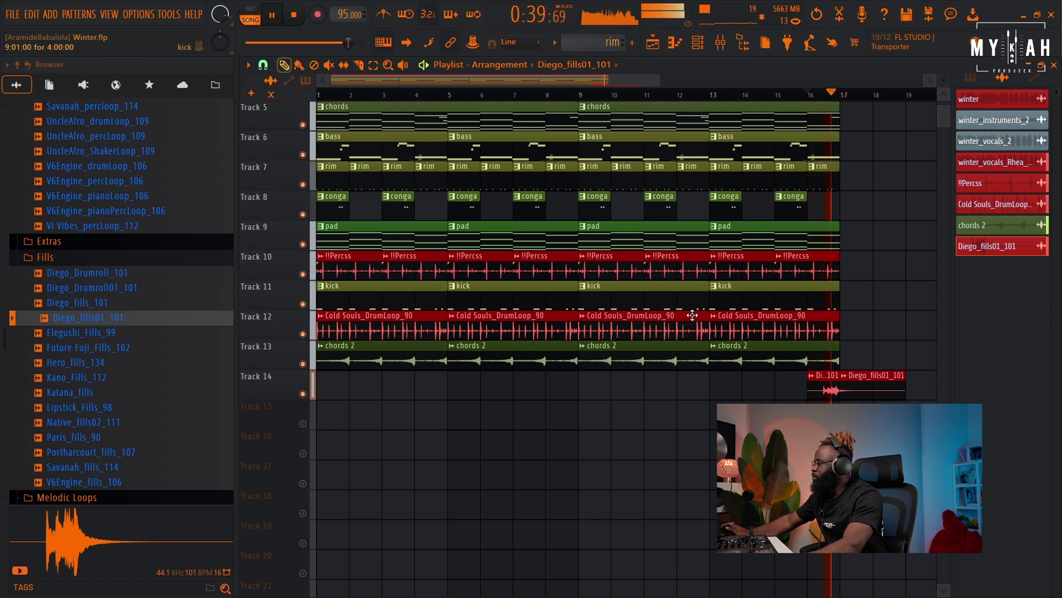
- Delete the extra Diego_fills01_101 clip past bar 17 and copy the remaining fill to bar 8 on Track 14
right_click(871, 386)
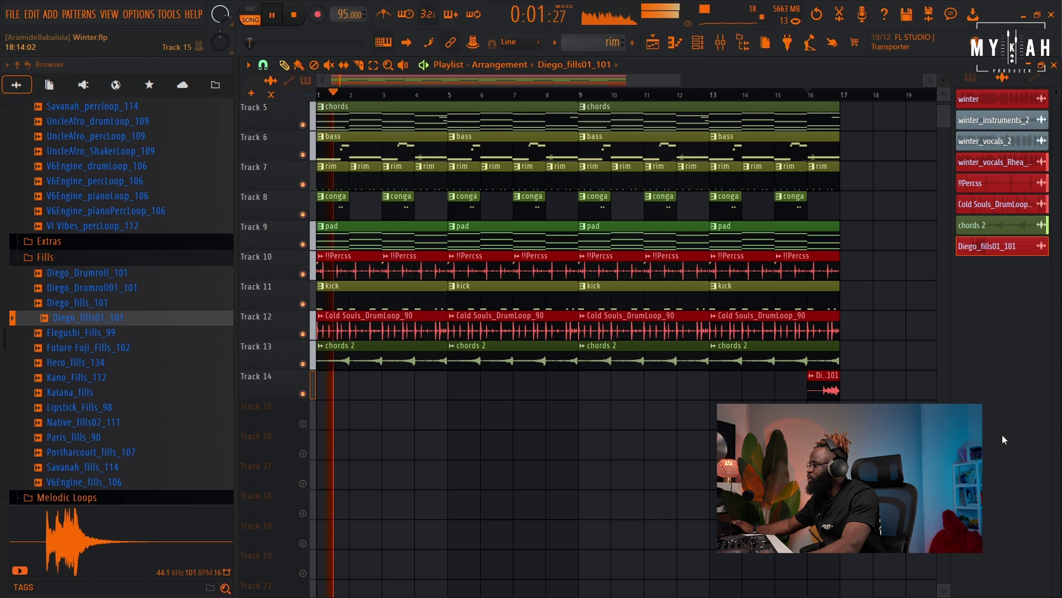
left_click_drag(725, 387, 563, 387)
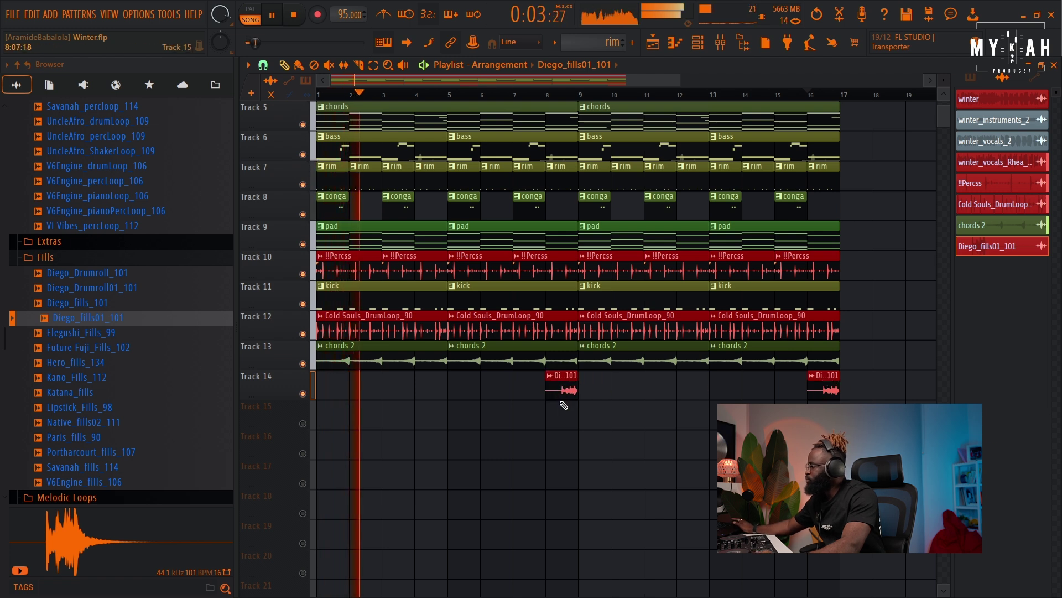
scroll(524, 104, "down", 2)
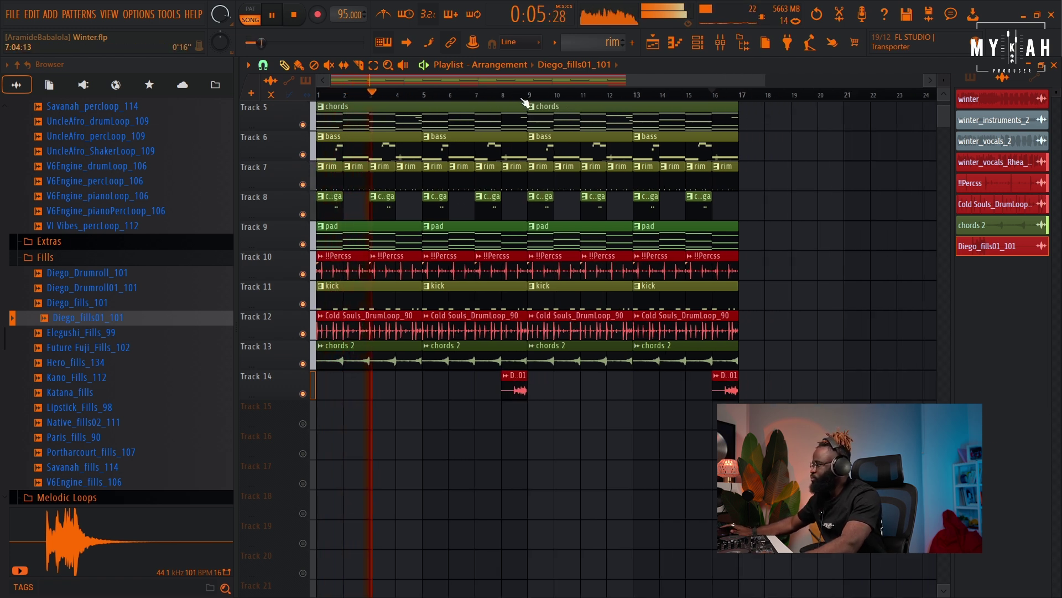
scroll(948, 100, "up", 4)
scroll(937, 76, "down", 2)
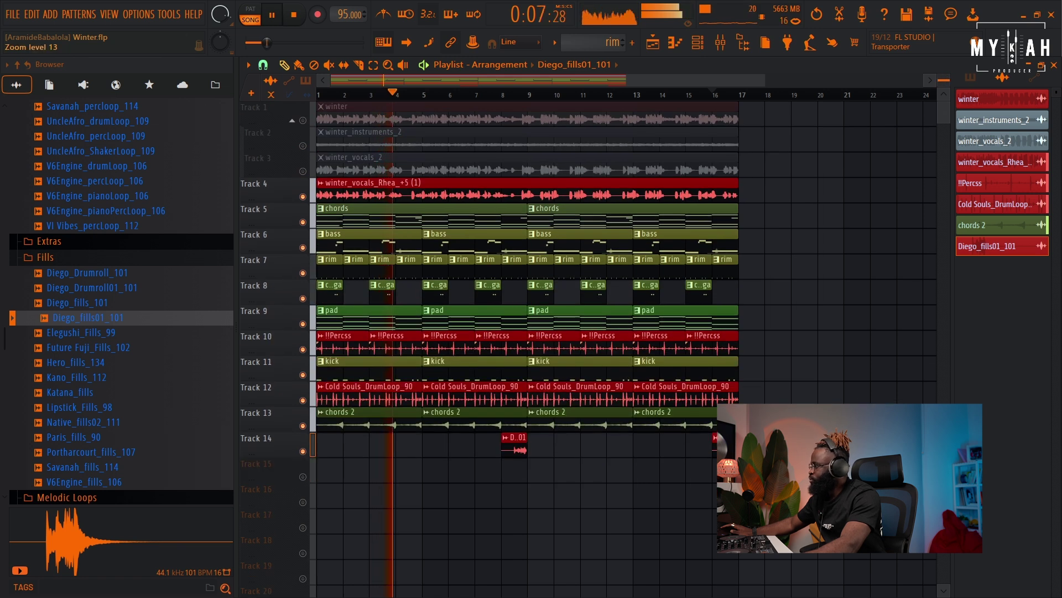
- Add a TRITON instrument to the unsorted group of the channel rack and choose a program for it
left_click(705, 45)
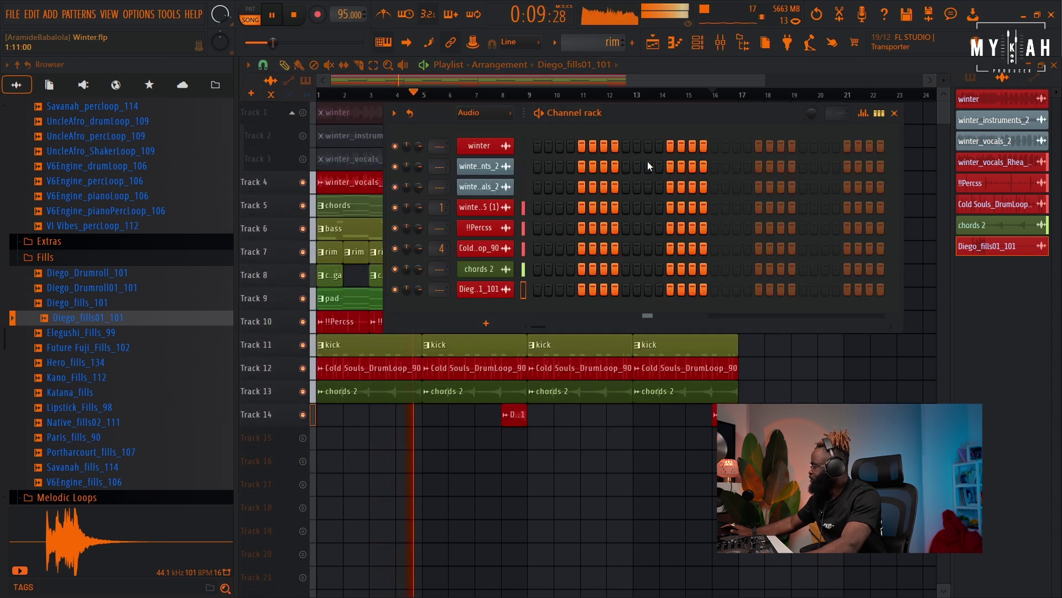
left_click(481, 112)
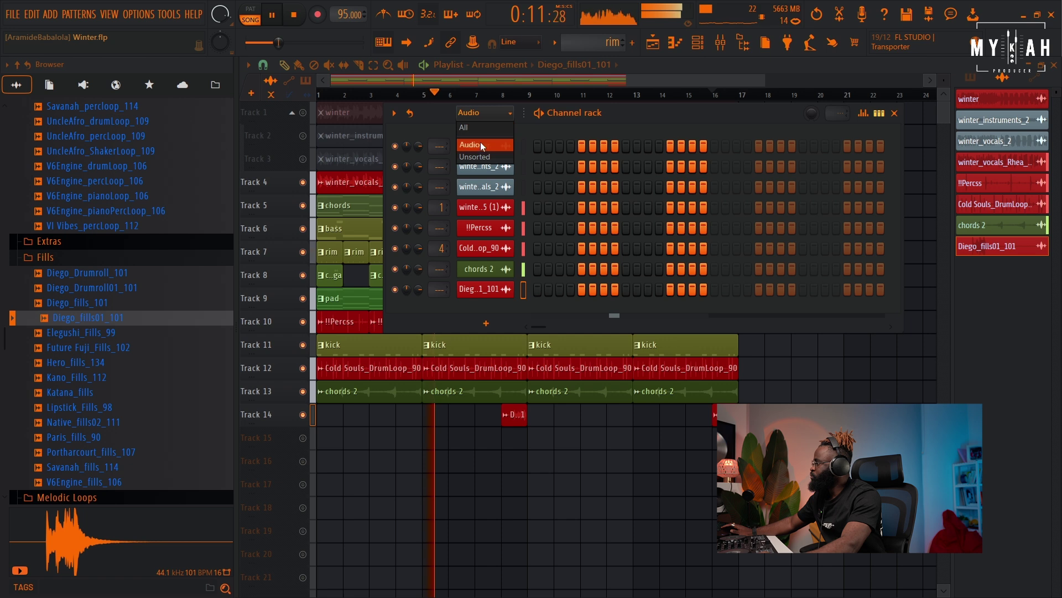
left_click(480, 142)
left_click(492, 330)
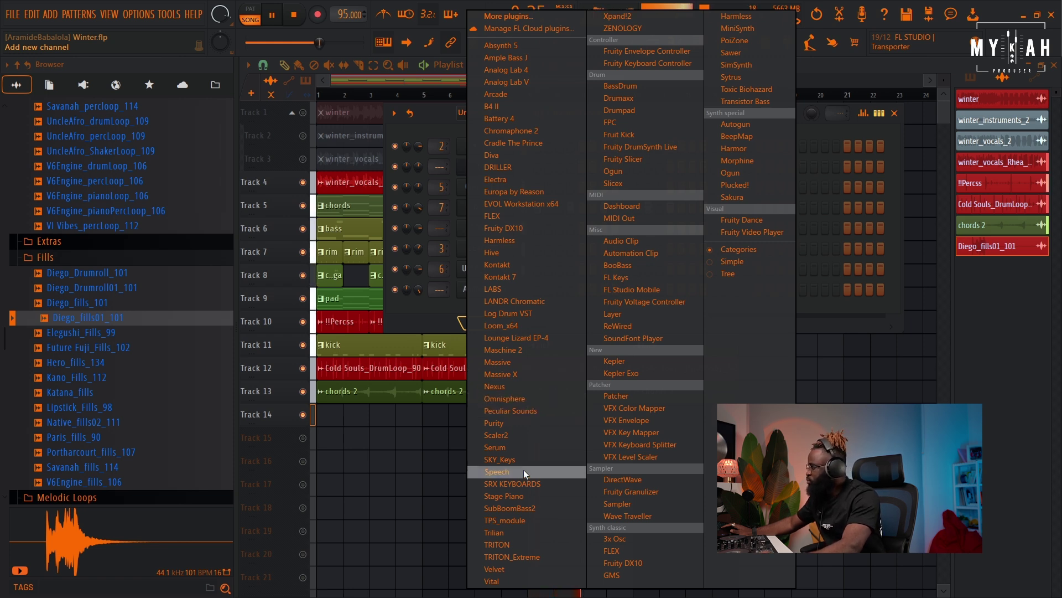
left_click(510, 544)
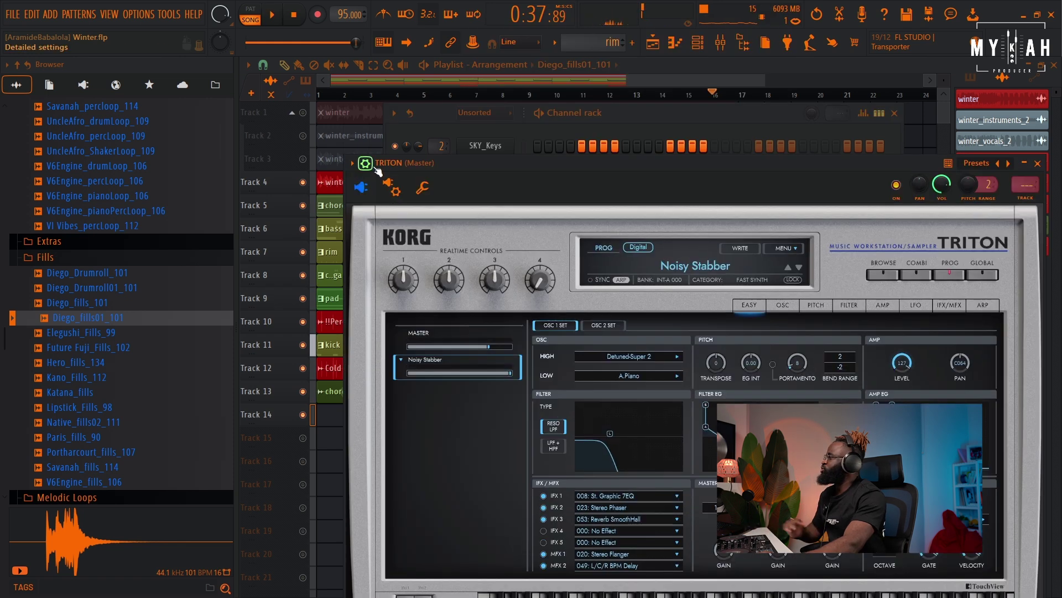
left_click(702, 270)
left_click(731, 394)
left_click(766, 394)
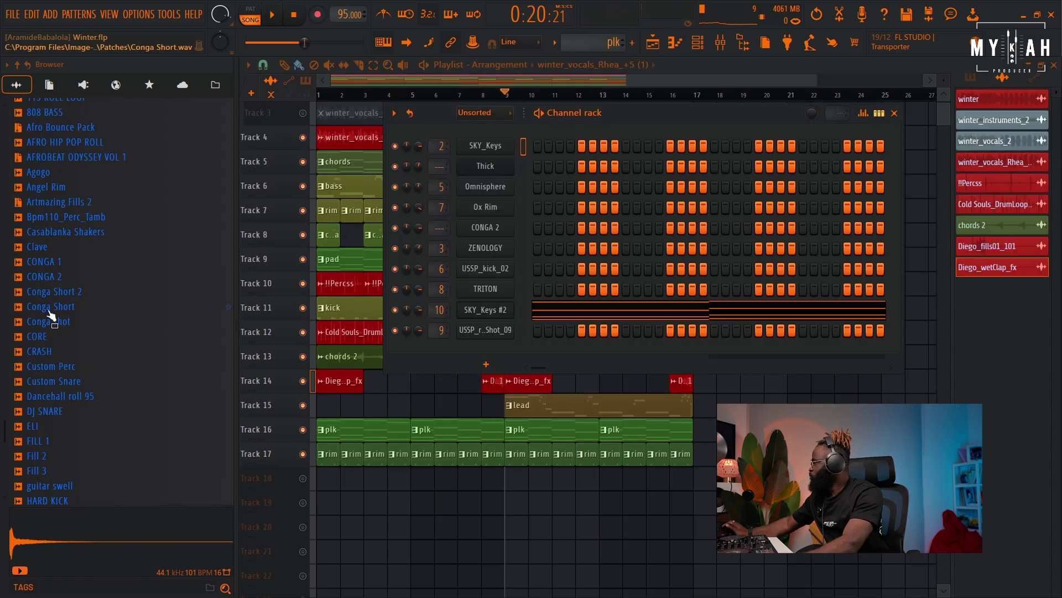
- Add the CONGA 1 sample as a new channel and shape its volume envelope with 100% hold and no sustain
left_click_drag(52, 262, 481, 347)
key("space")
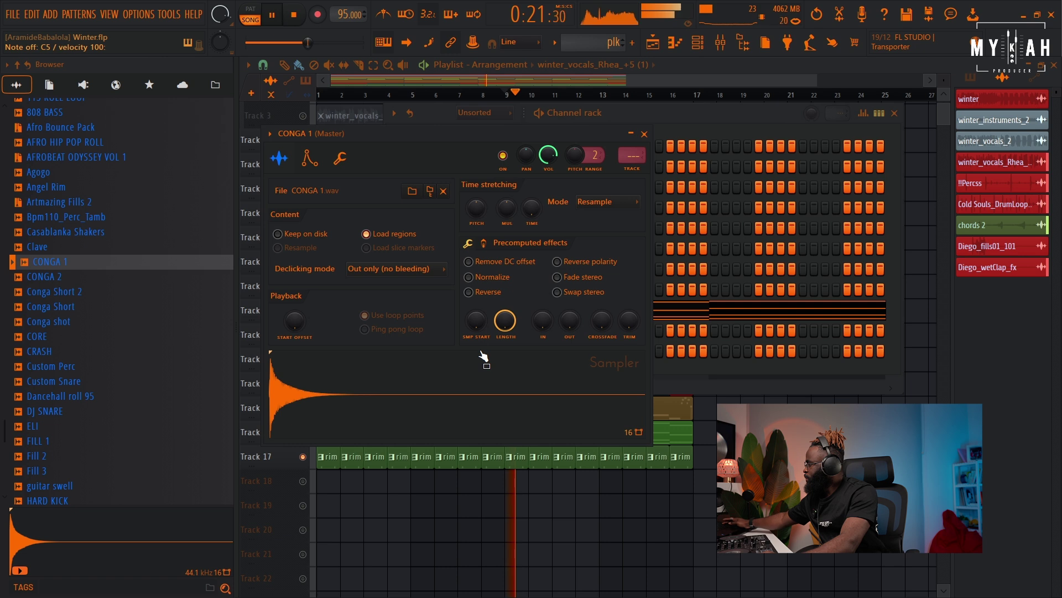
left_click(313, 170)
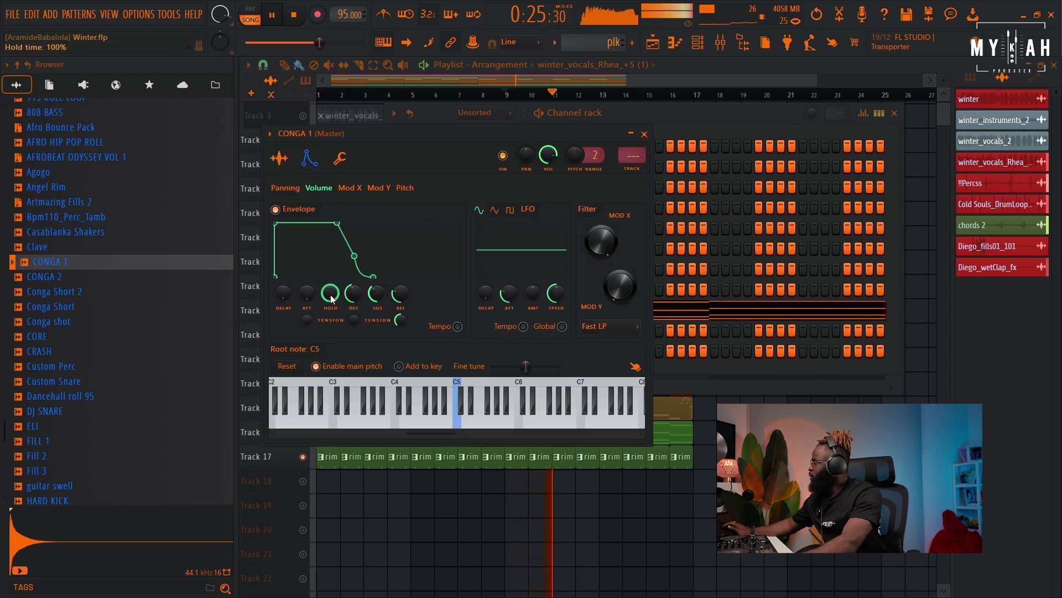
left_click_drag(377, 293, 378, 318)
- Create a new pattern named bSAS 2 and place it at bar 9 on Track 18
left_click(553, 44)
left_click(632, 58)
type("b")
key("Caps_Lock")
type("SAS 2")
left_click(632, 54)
key("Escape")
key("Return")
key("space")
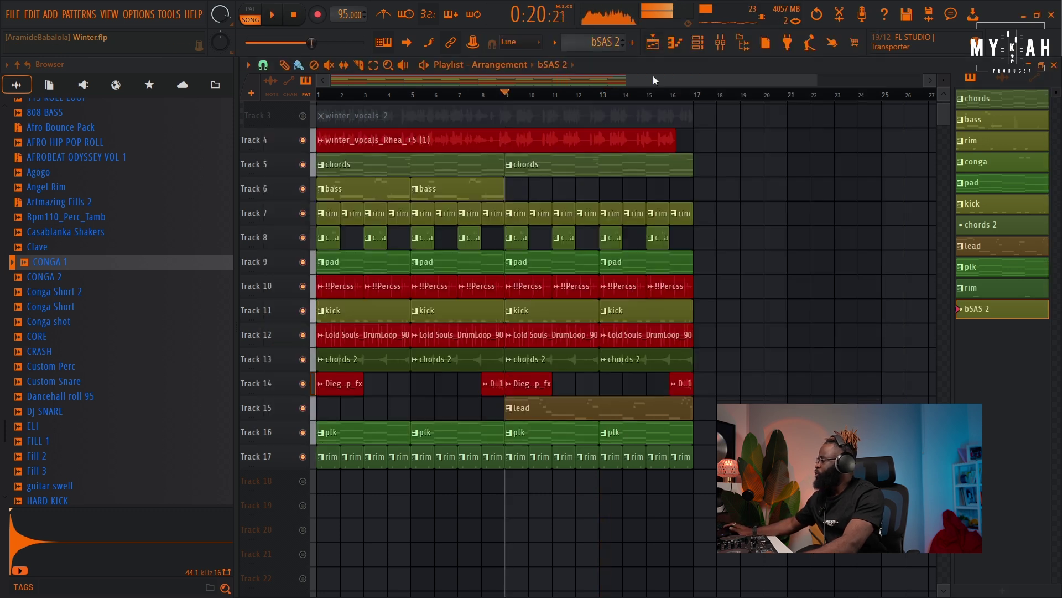
left_click(513, 481)
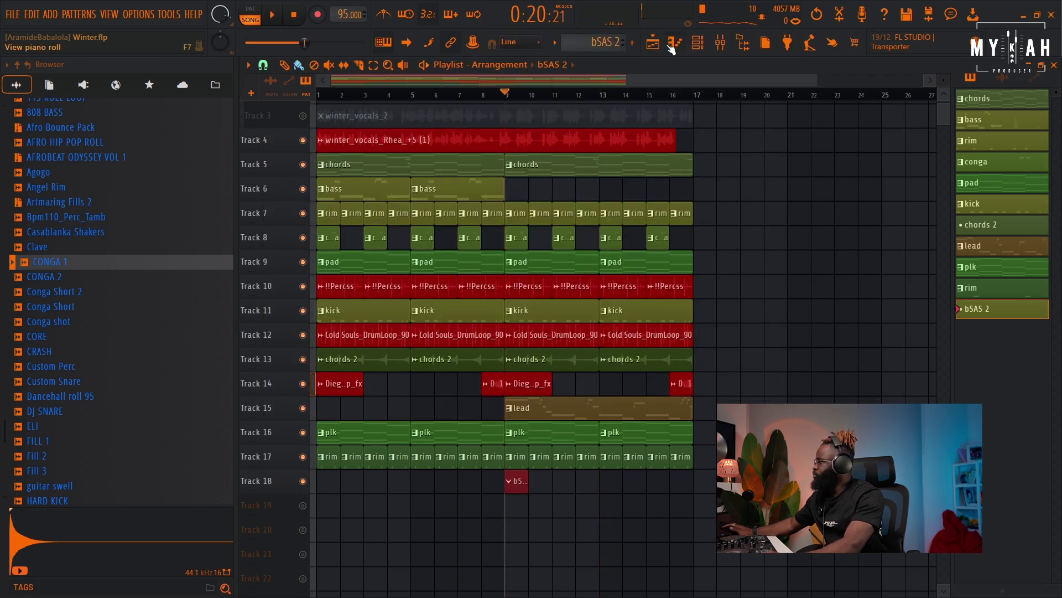
- Place an F4 note about three steps long at the start of CONGA 1's piano roll and audition it with the beat
left_click(673, 45)
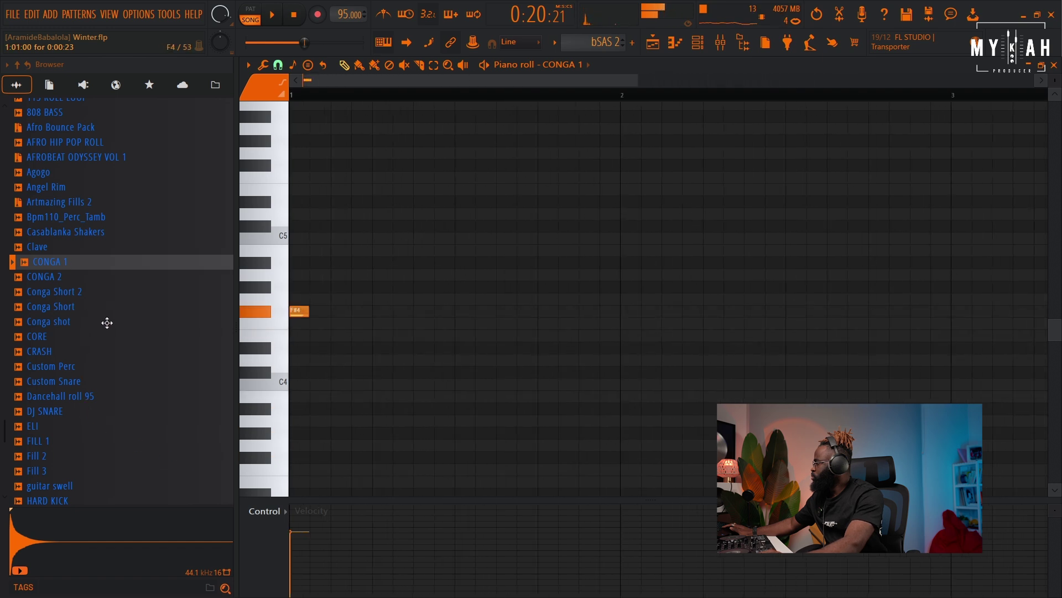
key("shift+Down")
key("space")
key("space")
left_click_drag(308, 329, 352, 326)
key("space")
scroll(367, 323, "up", 3)
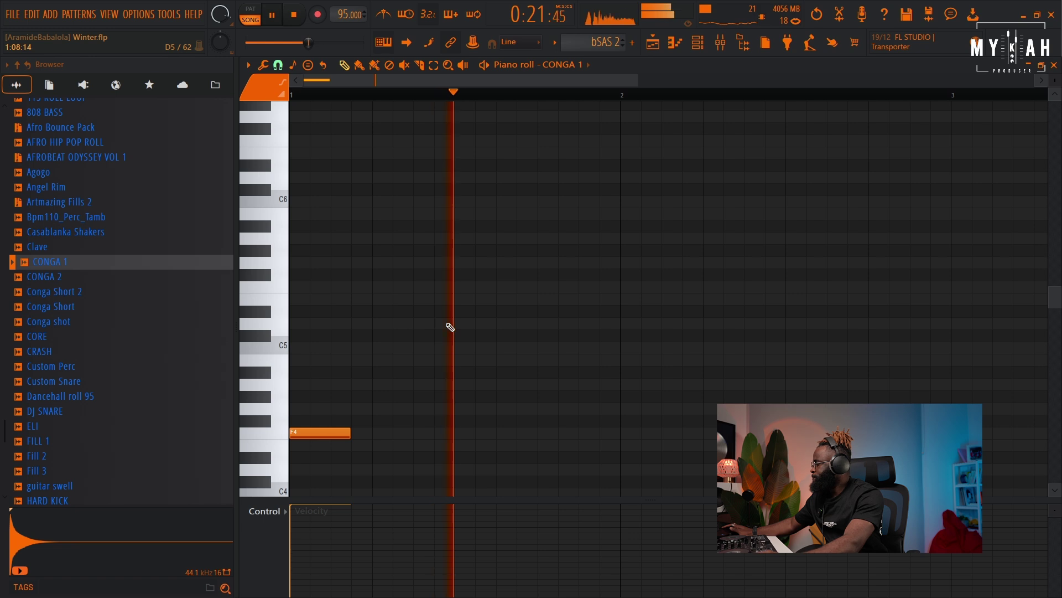
key("space")
key("space")
key("space")
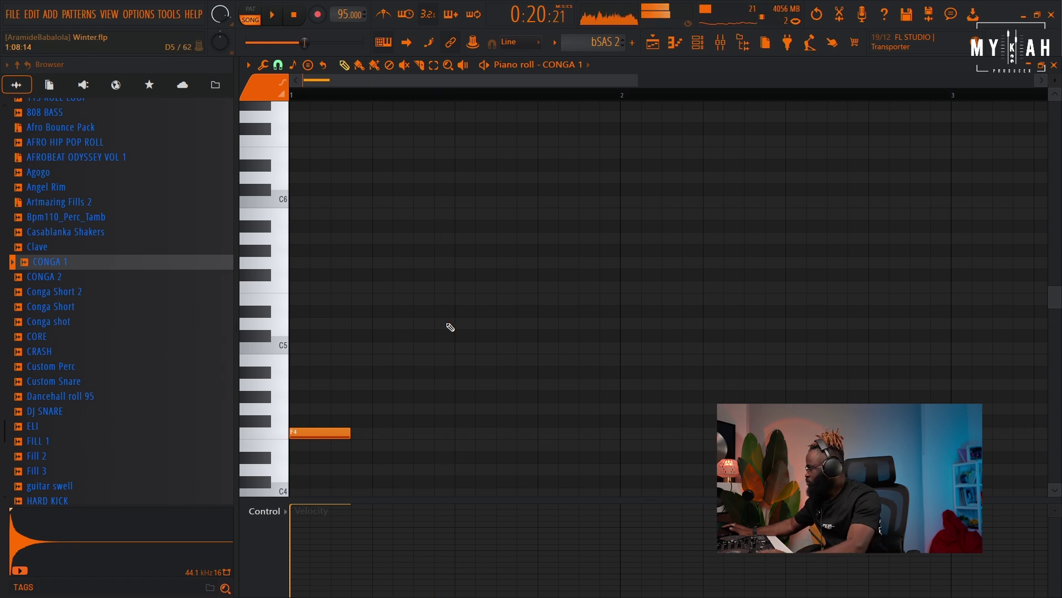
- Lower the opening conga note to E4 and add a matching E4 note at 1:09
scroll(409, 424, "down", 3)
mouse_move(320, 325)
left_mouse_down()
mouse_move(316, 503)
mouse_move(303, 313)
left_mouse_up()
key("space")
left_click(456, 313)
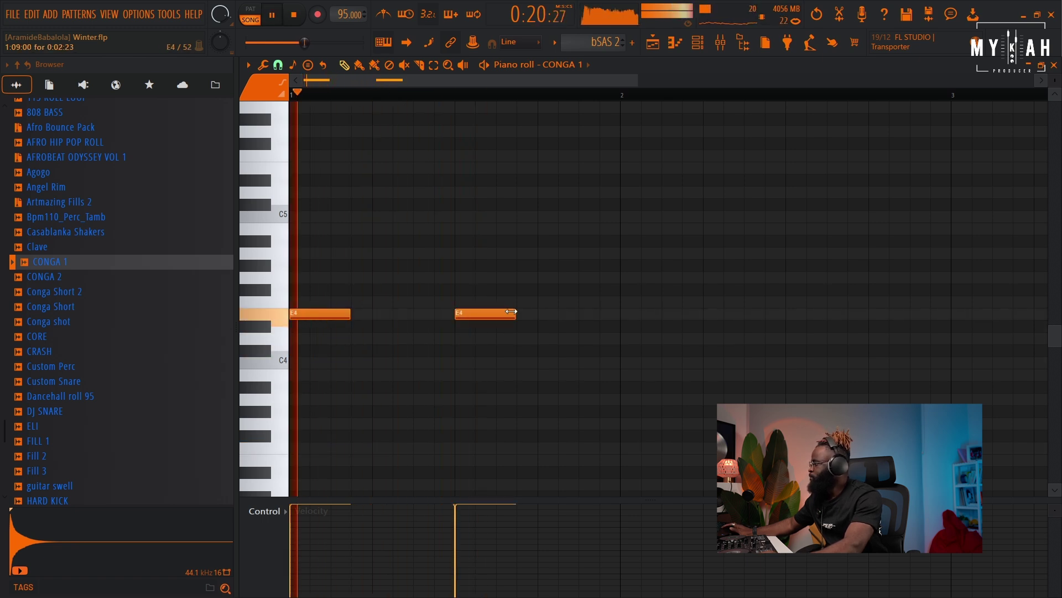
left_click_drag(514, 202, 516, 178)
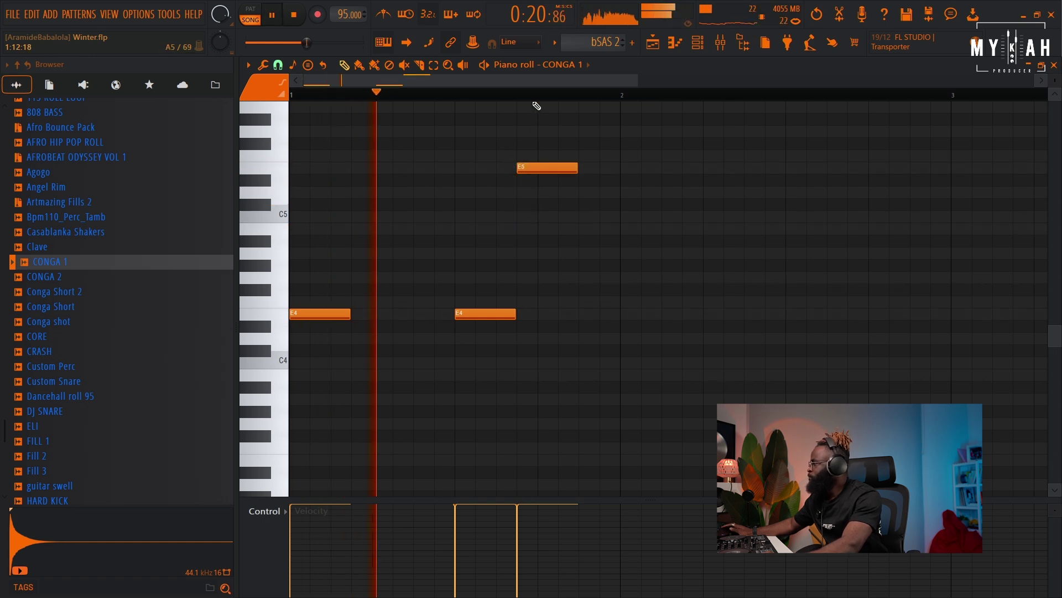
scroll(536, 105, "down", 2)
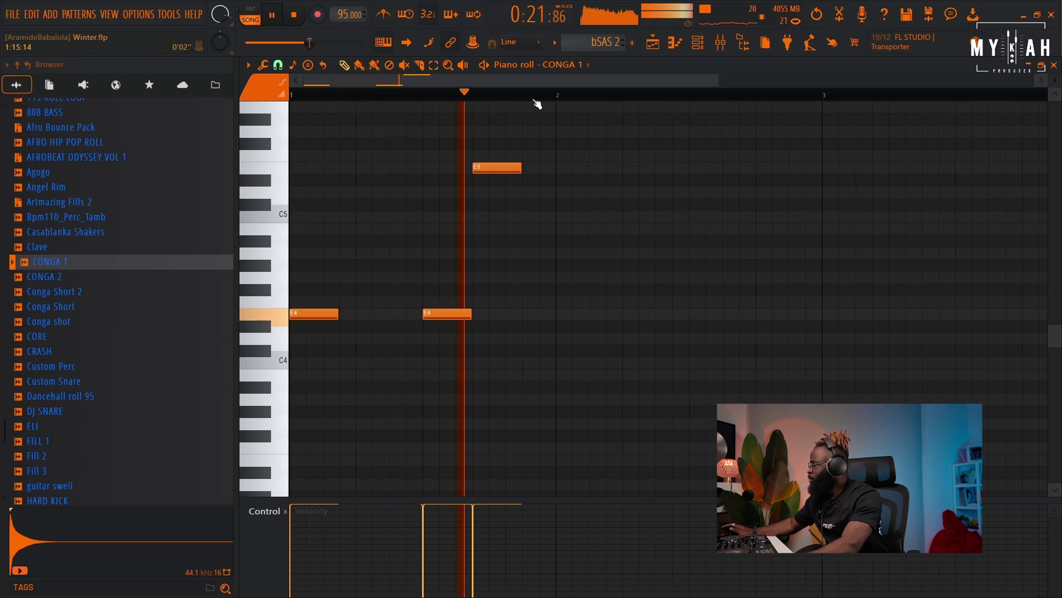
right_click(517, 168)
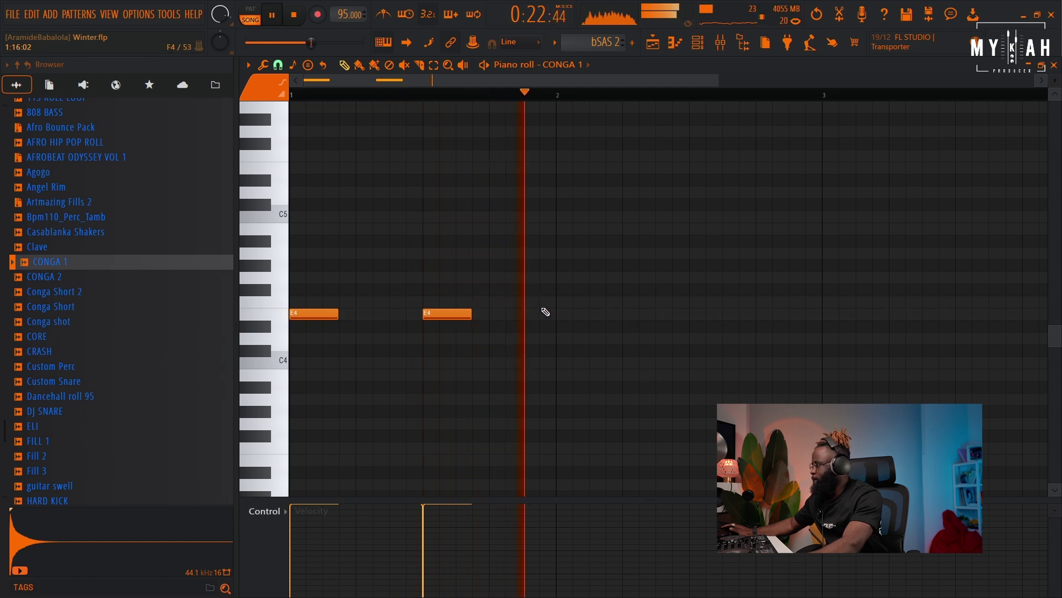
- Add an E4 note at 1:15 with length 0:01:23, and an F3 note at 2:01 with length 0:03:23
left_click(526, 314)
left_click_drag(566, 317, 555, 315)
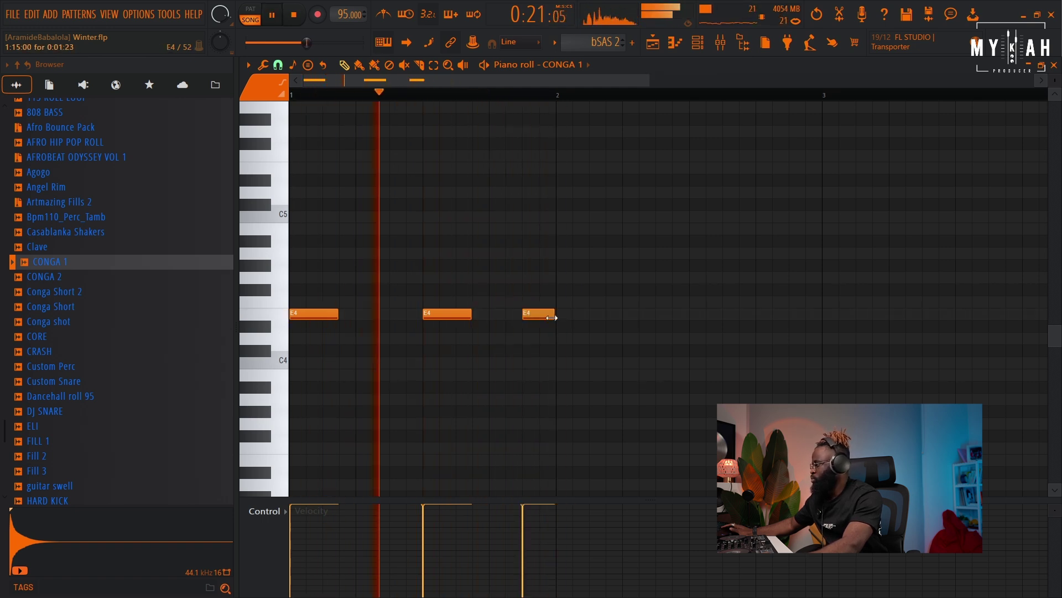
left_click(556, 303)
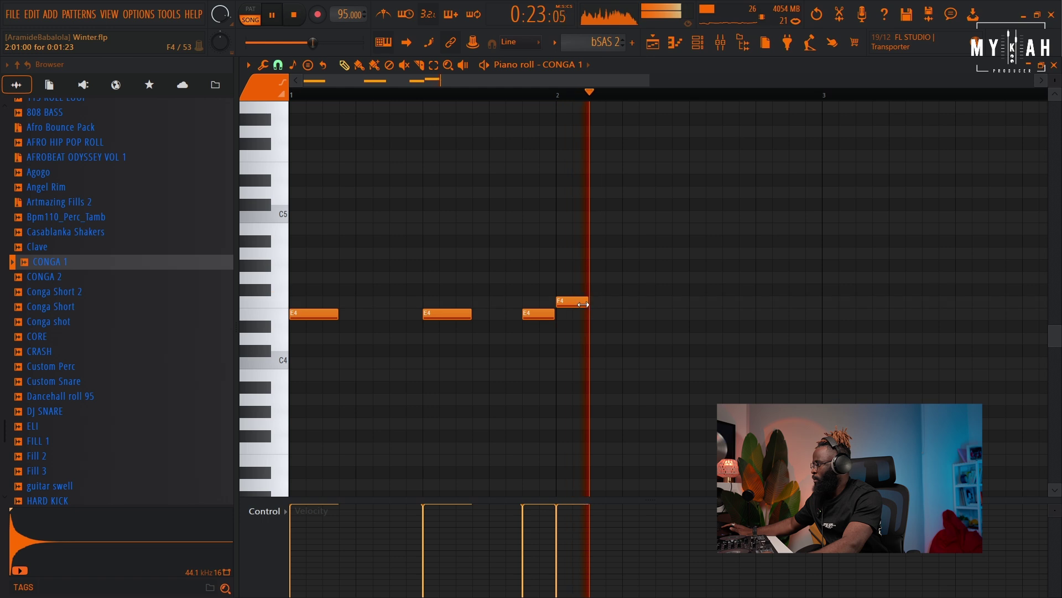
left_click_drag(556, 303, 611, 448)
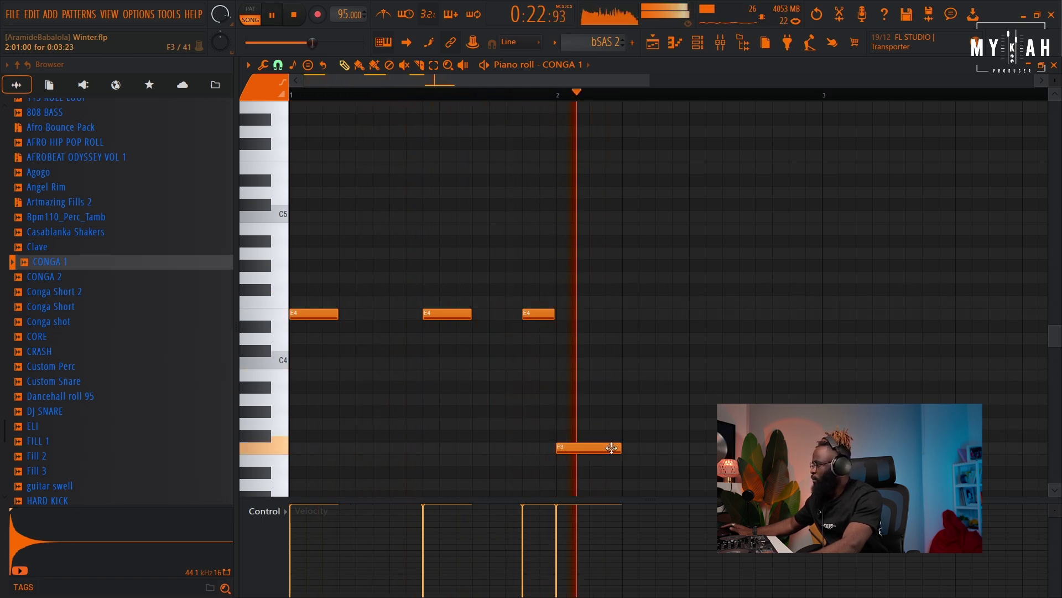
- Add a second F3 note at 2:09 with length 0:03:23 and a short F4 note at the end of bar 2
left_click(686, 448)
left_click_drag(687, 449, 704, 450)
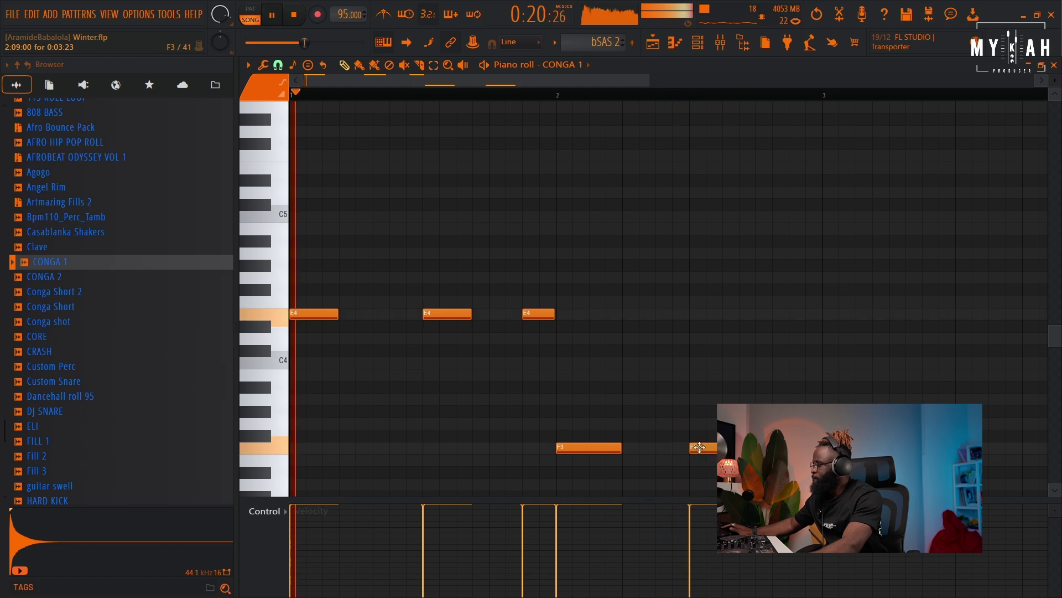
scroll(609, 102, "down", 4)
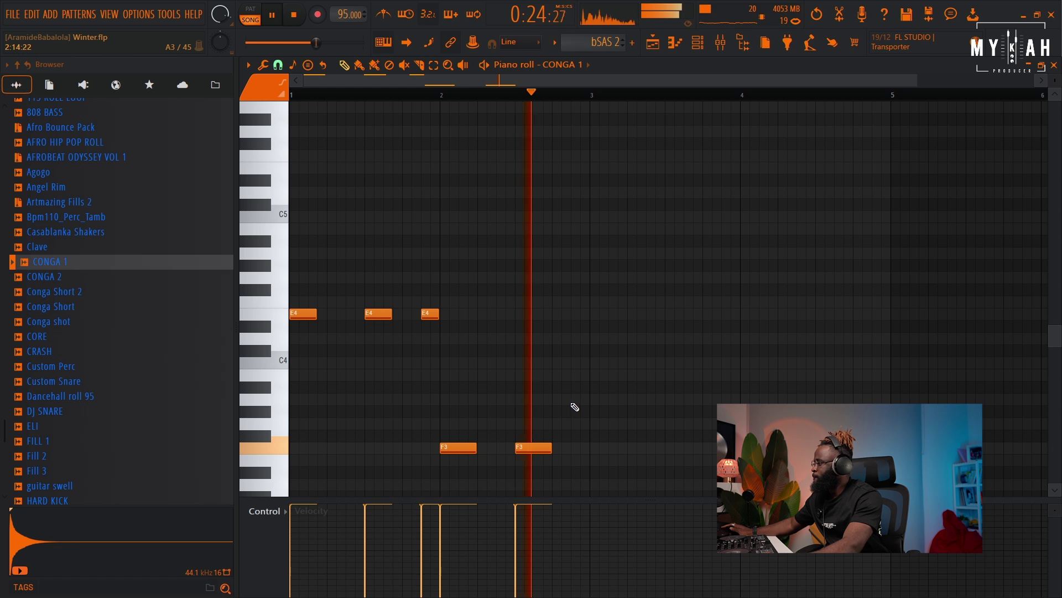
key("space")
left_click(572, 335)
left_click_drag(573, 332, 586, 305)
key("space")
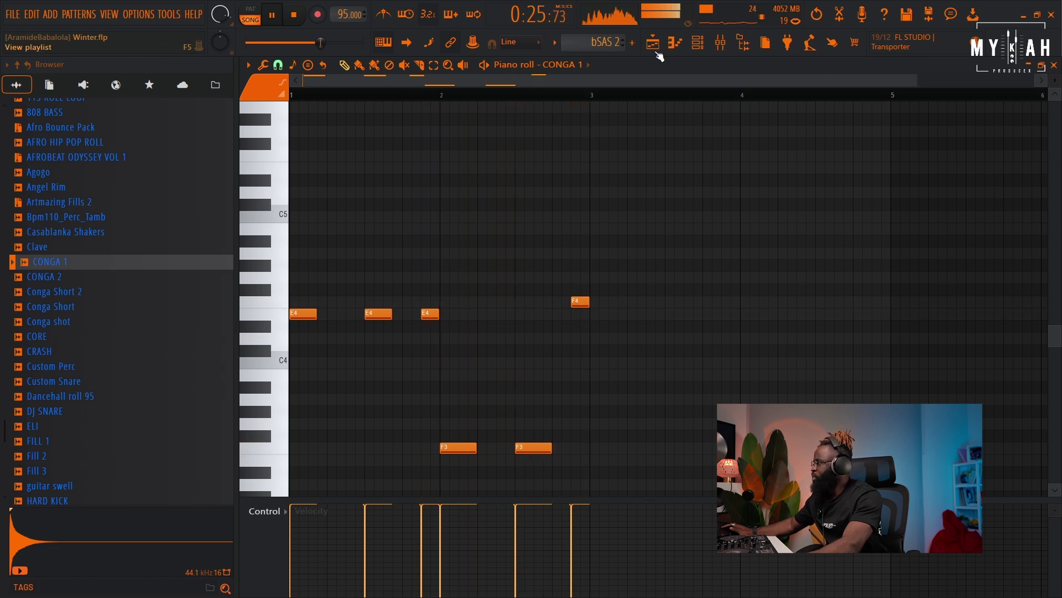
- Return to the playlist and repeat the bSAS 2 clip on Track 18 from bar 11 up to bar 17
key("space")
key("F5")
left_click(564, 487)
key("space")
left_click(612, 487)
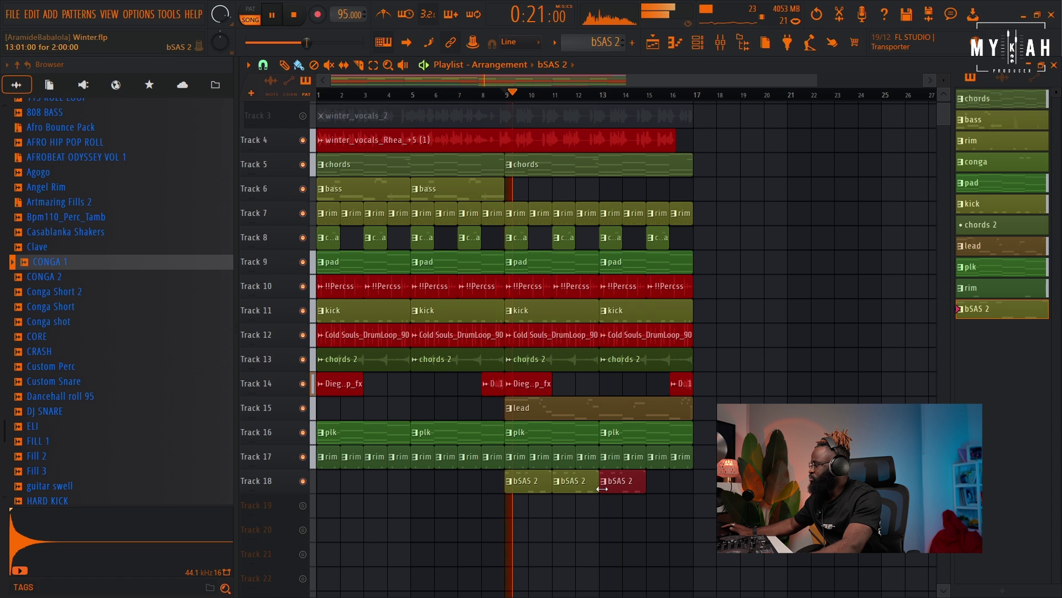
left_click(654, 486)
- Route the CONGA 1 channel to mixer track 11 and check its level against the kick in the mixer
key("F6")
left_click(492, 355)
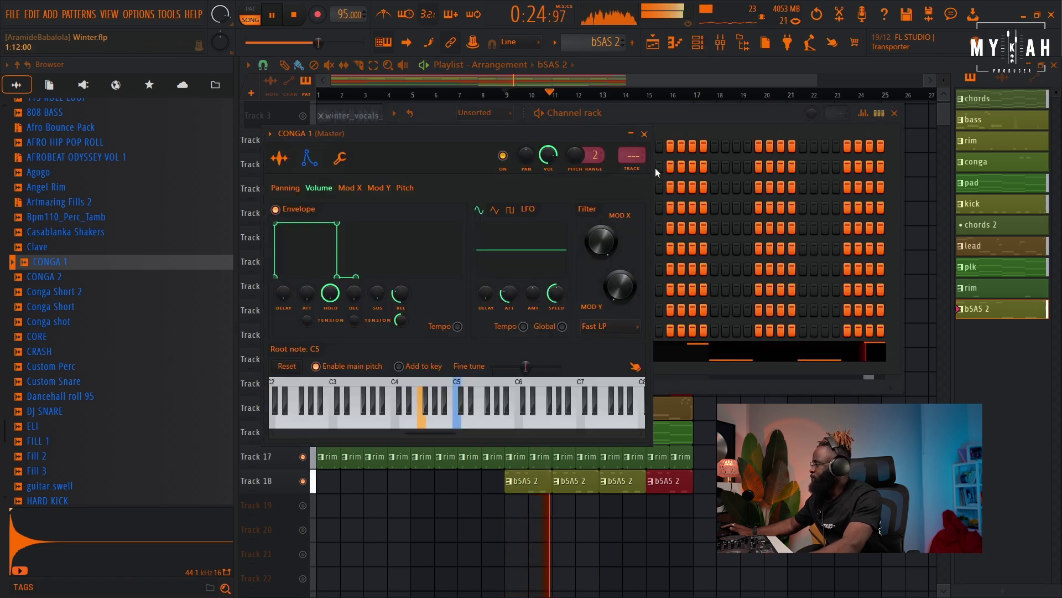
key("F9")
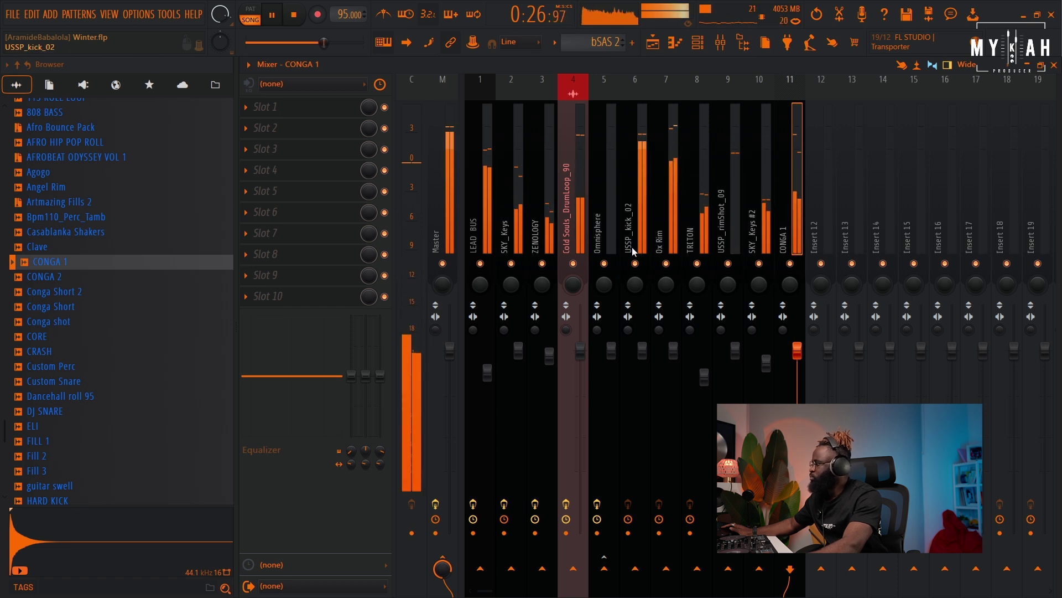
left_click(639, 229)
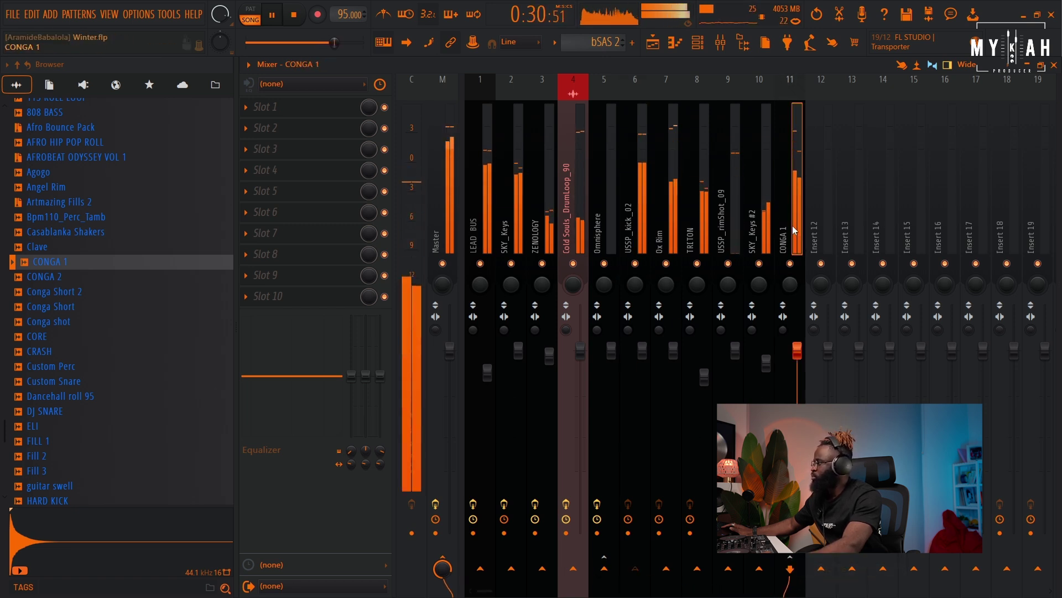
- Return to the playlist and play the full arrangement from the beginning
key("space")
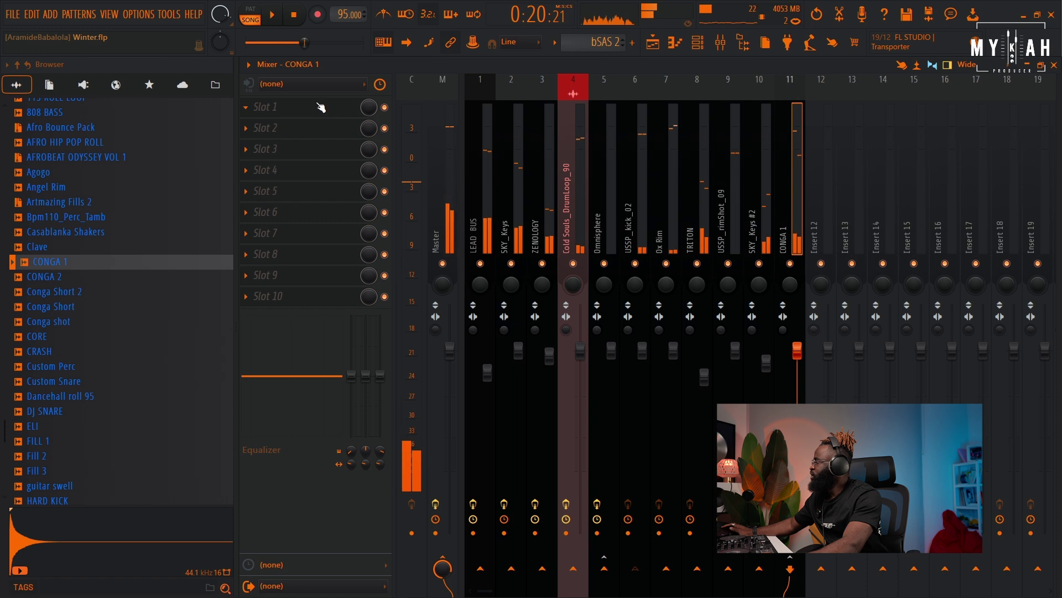
key("F5")
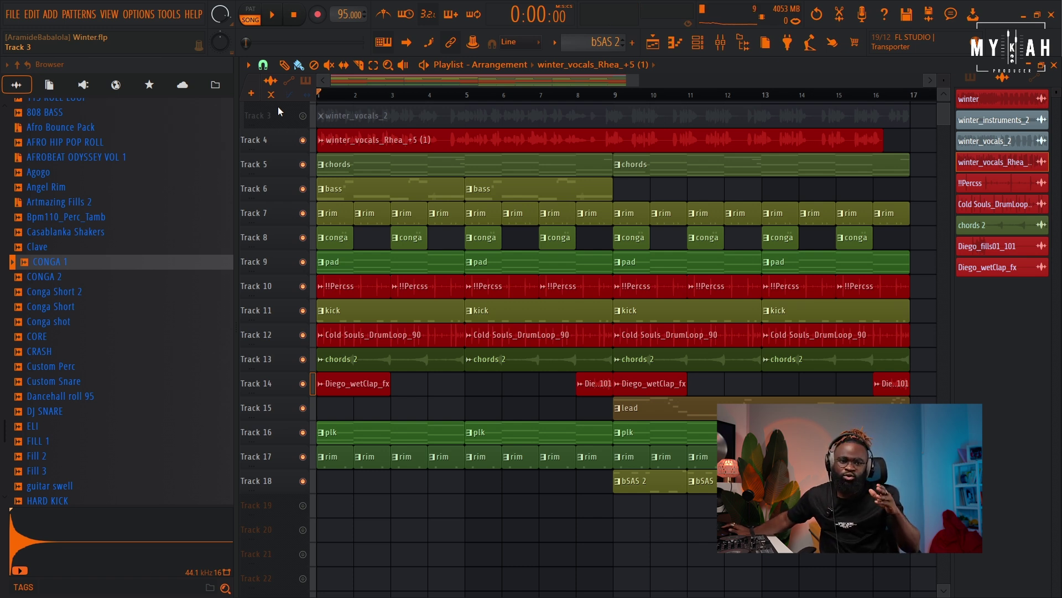
key("space")
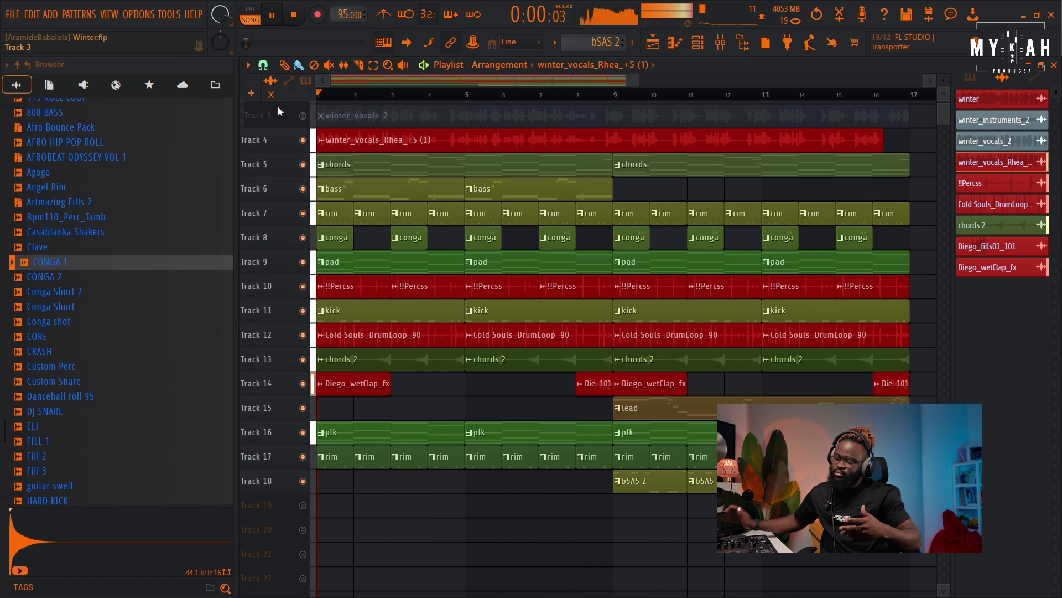